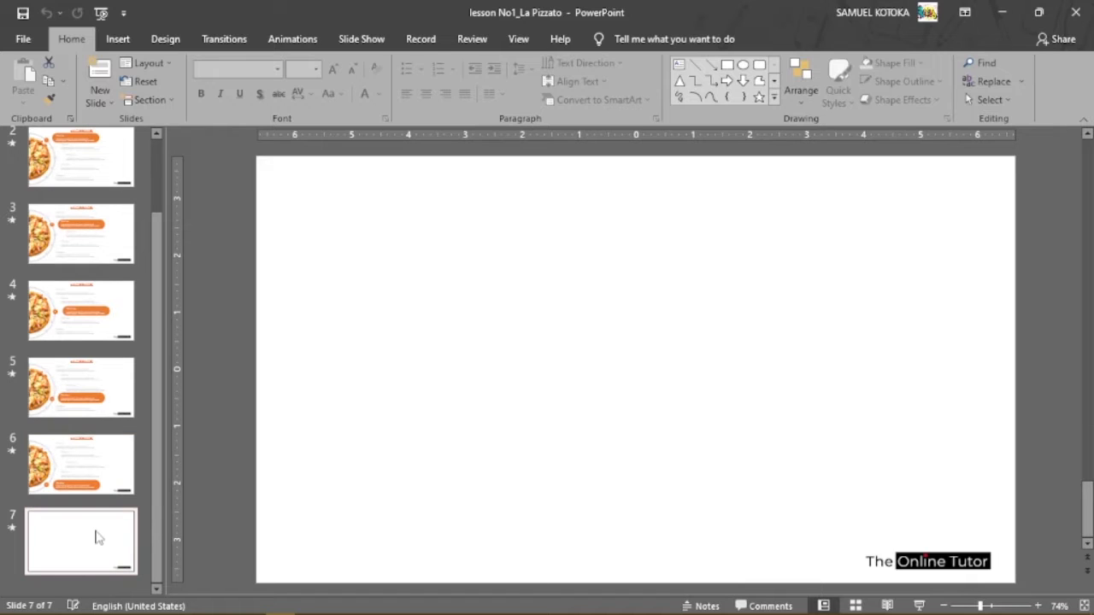
View slide 1 of the La Pizzato lesson and create a new blank presentation.
{"action": "scroll", "coordinate": [103, 466], "scroll_direction": "up", "scroll_amount": 2}
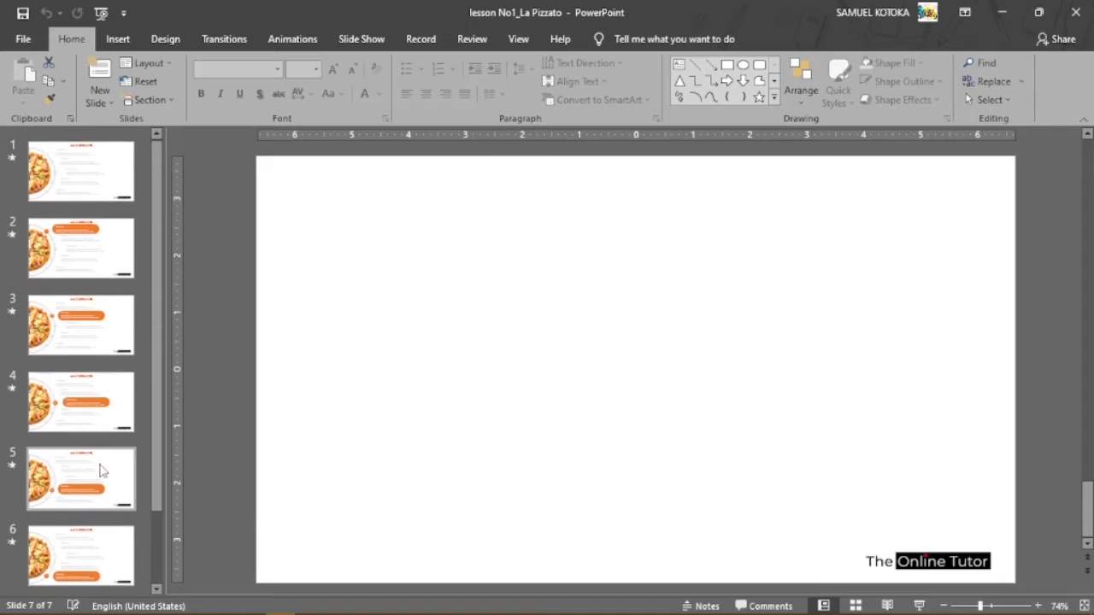
{"action": "left_click", "coordinate": [74, 170]}
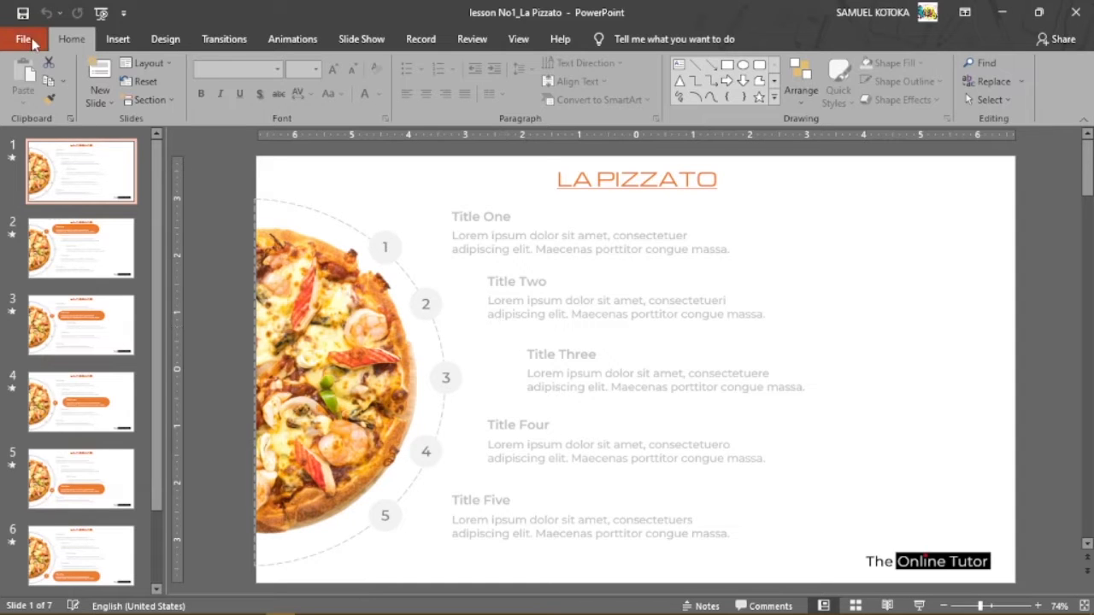
{"action": "left_click", "coordinate": [24, 39]}
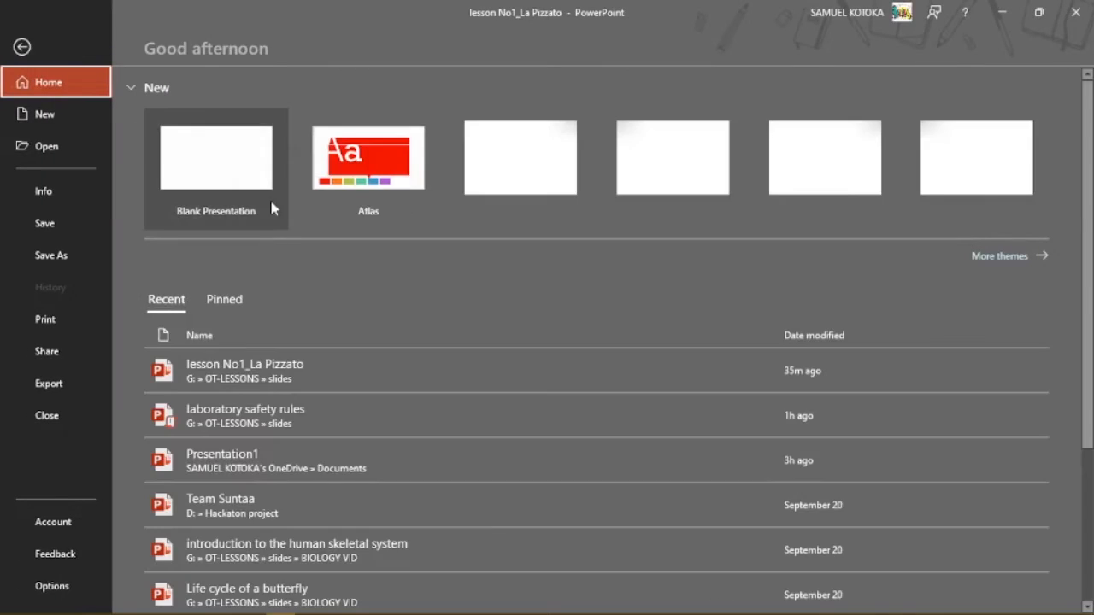
{"action": "left_click", "coordinate": [229, 175]}
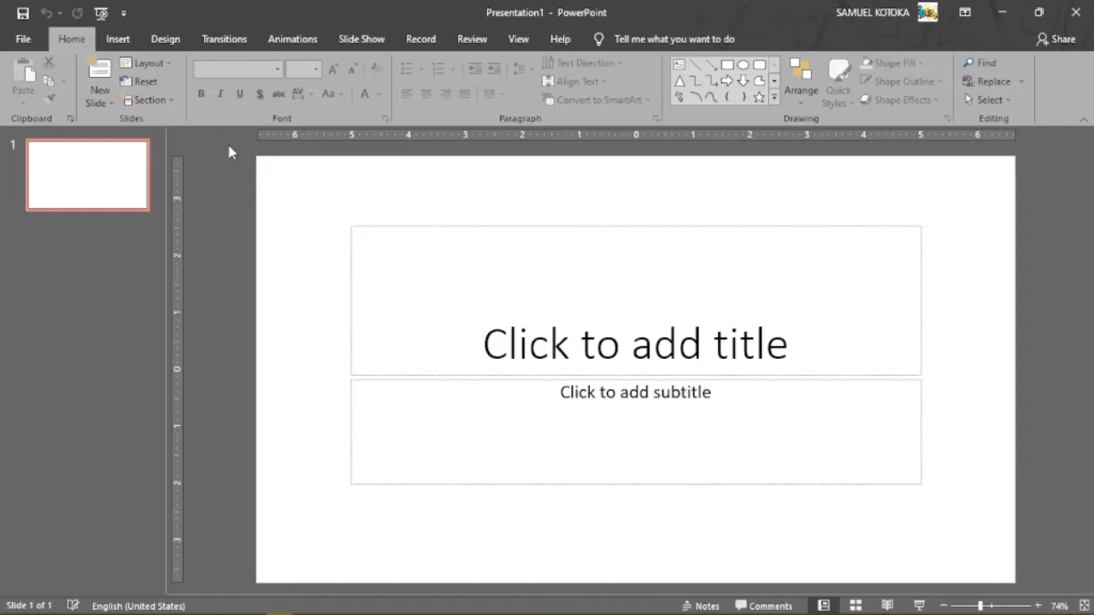
Return to the lesson No1_La Pizzato presentation and copy its blank slide 7.
{"action": "key", "text": "alt+Tab"}
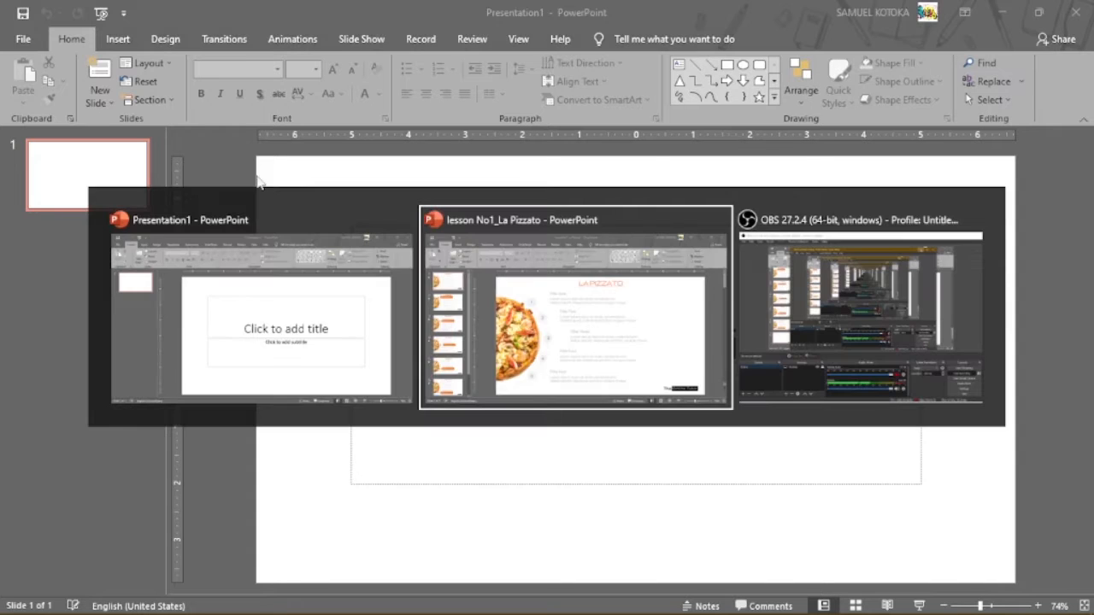
{"action": "scroll", "coordinate": [54, 353], "scroll_direction": "down", "scroll_amount": 2}
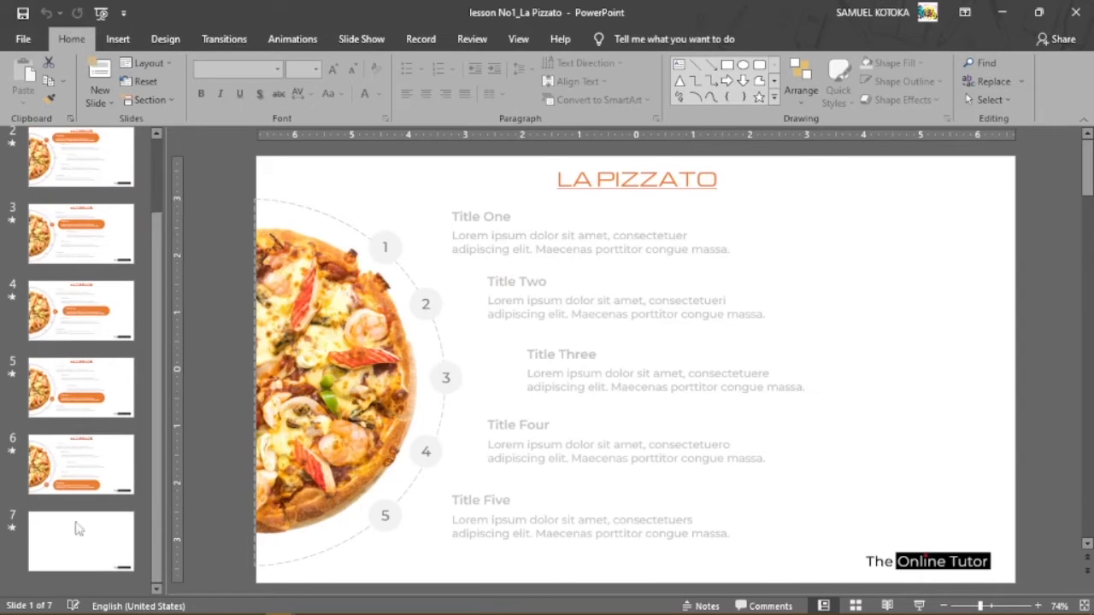
{"action": "left_click", "coordinate": [83, 551]}
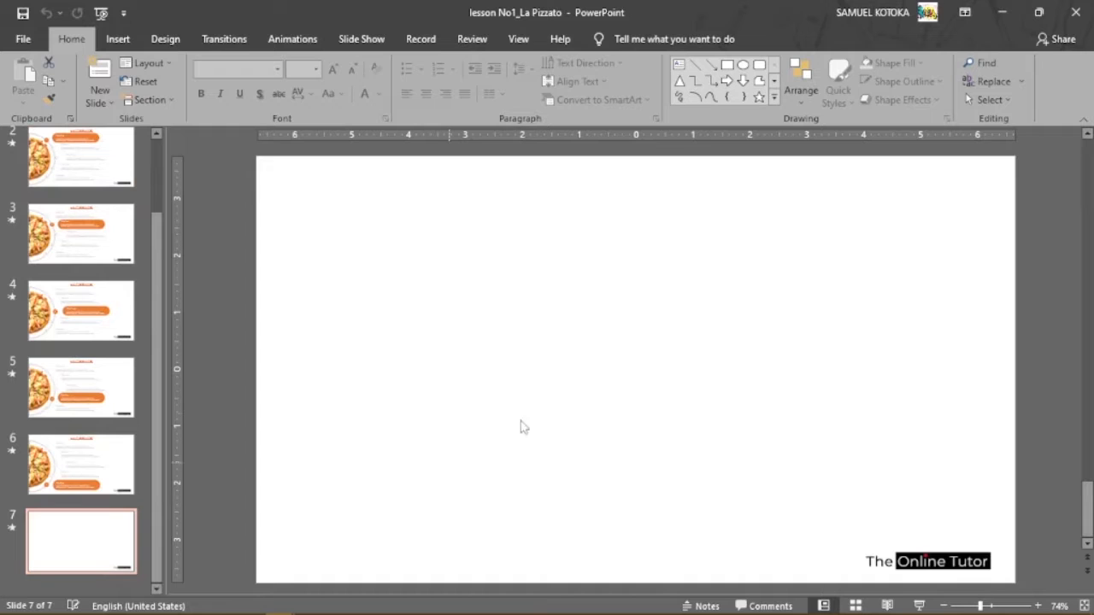
{"action": "right_click", "coordinate": [107, 546]}
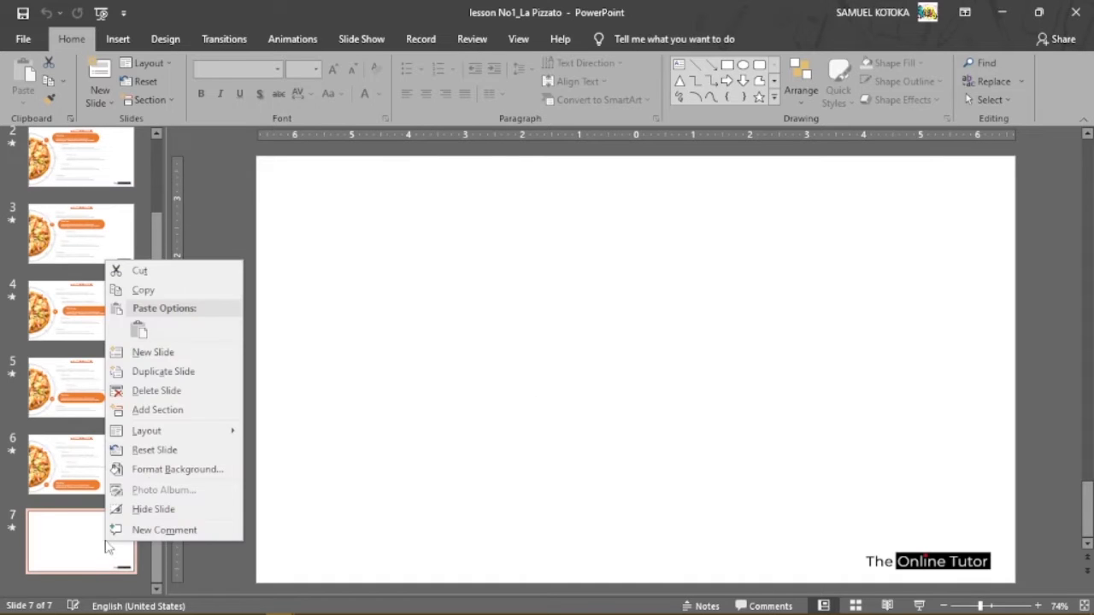
{"action": "left_click", "coordinate": [153, 292]}
Paste the copied slide into Presentation1 and delete the original title slide.
{"action": "key", "text": "alt+Tab"}
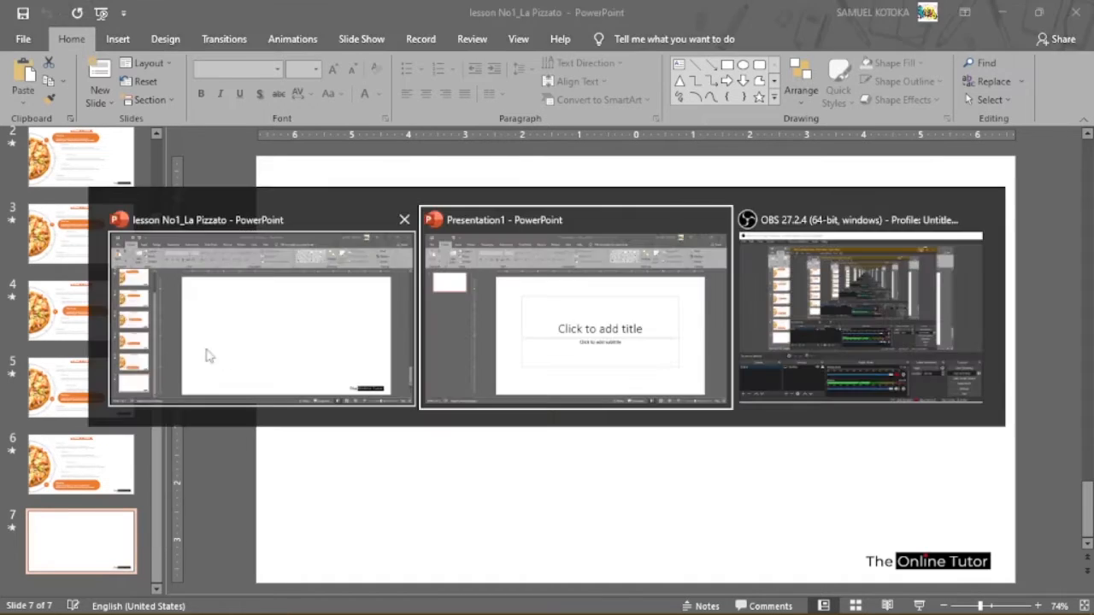
{"action": "key", "text": "alt+Tab"}
{"action": "key", "text": "alt+shift+Tab"}
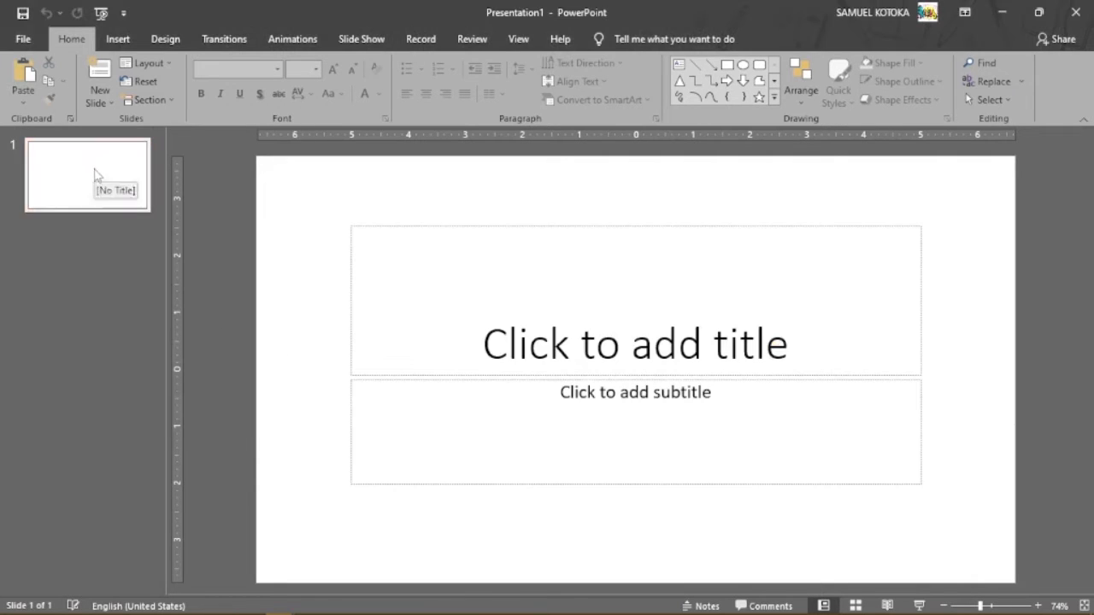
{"action": "left_click", "coordinate": [23, 76]}
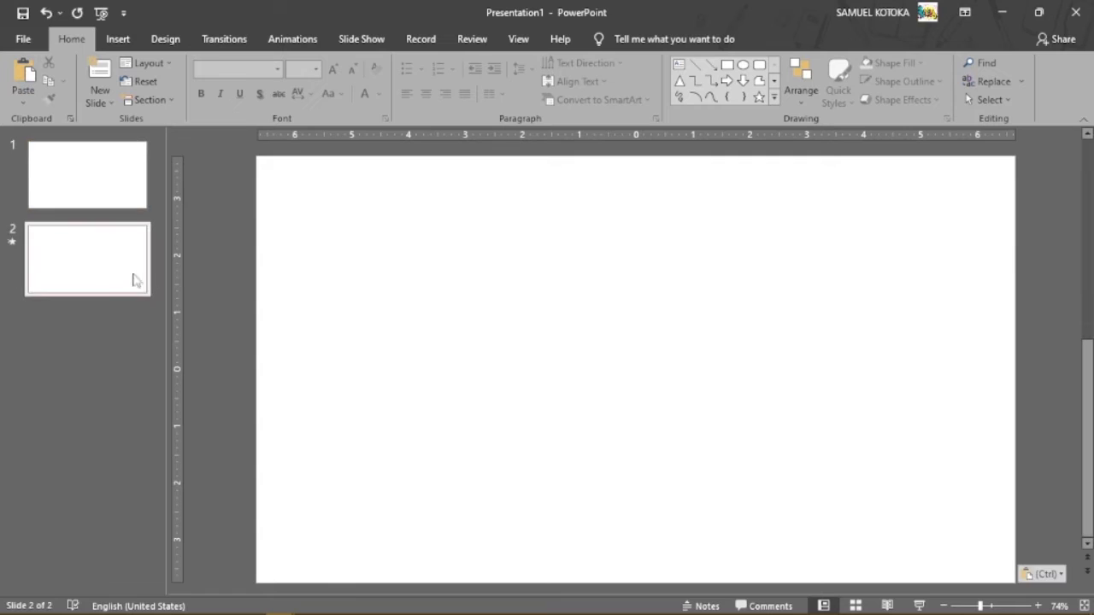
{"action": "left_click", "coordinate": [115, 192]}
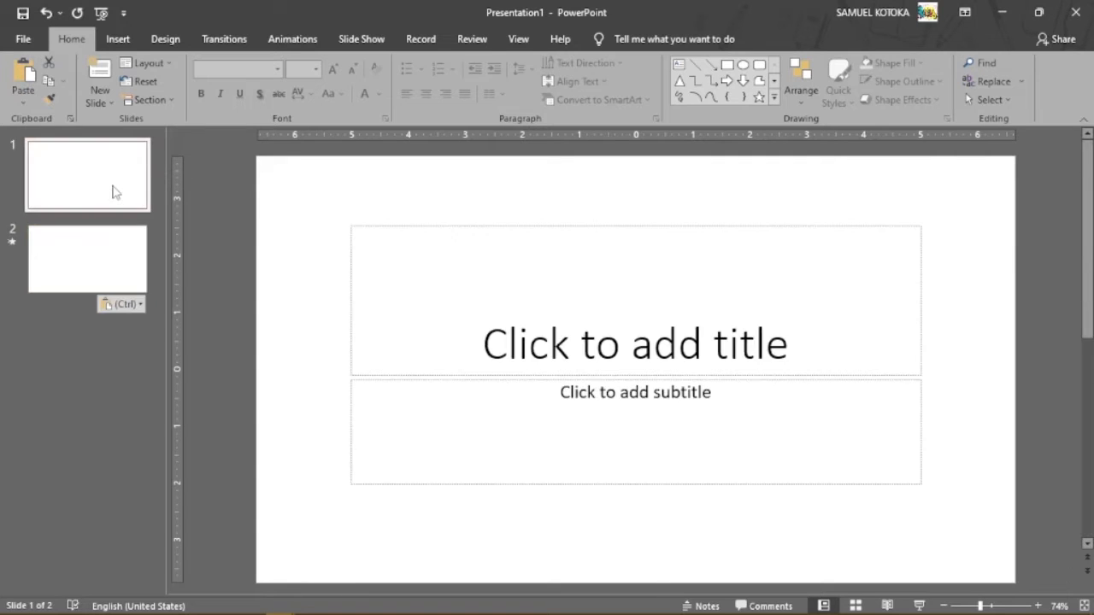
{"action": "key", "text": "Delete"}
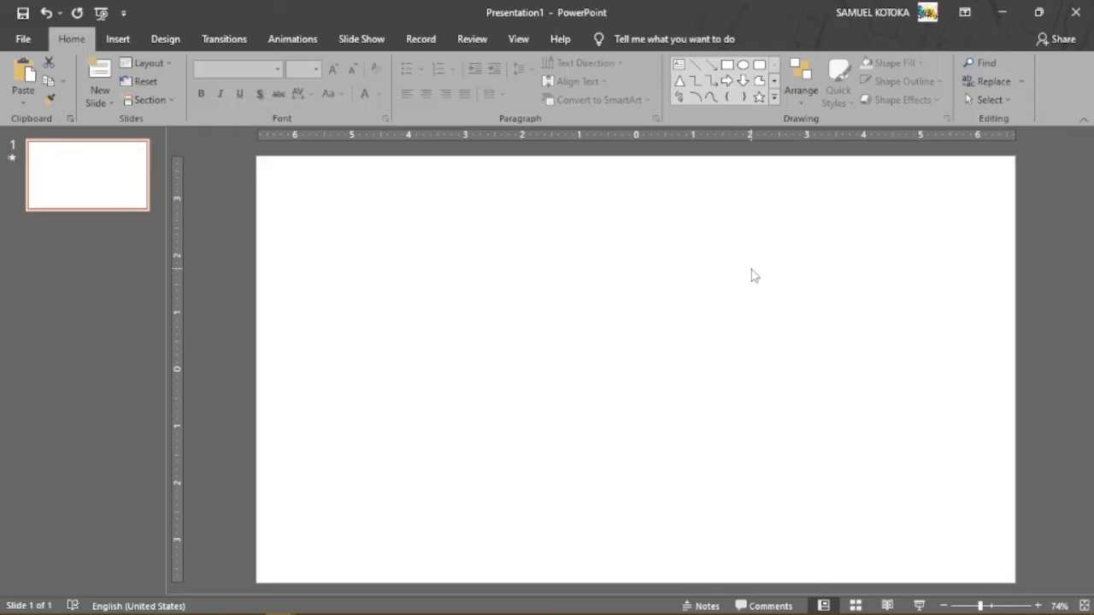
Examine the pizza picture, the dashed arc and number circles 1 and 2 on slide 1 of lesson No1_La Pizzato.
{"action": "key", "text": "alt+Tab"}
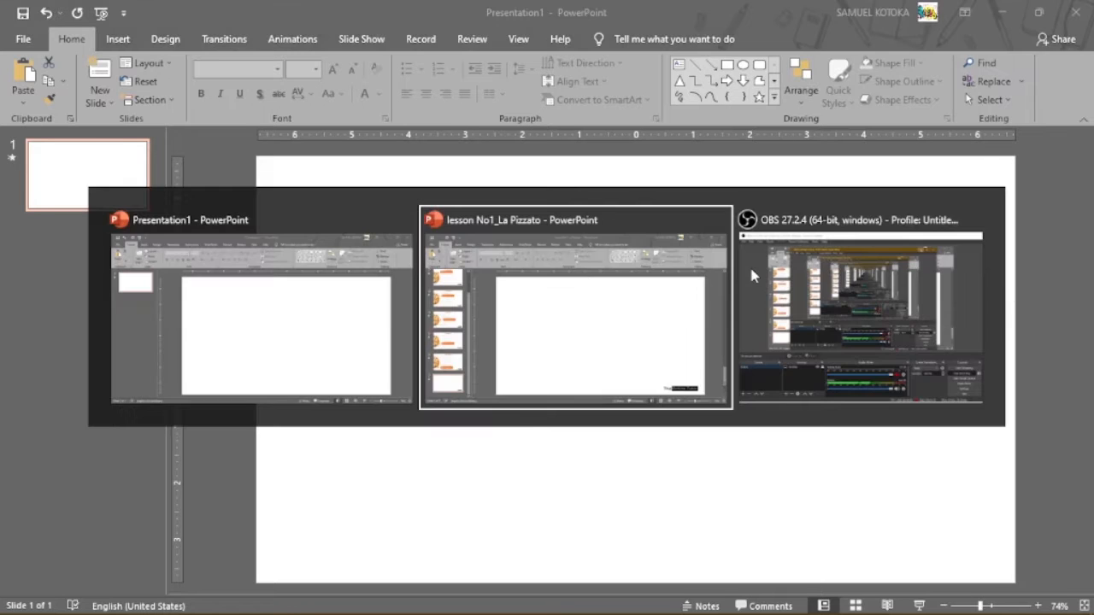
{"action": "scroll", "coordinate": [45, 173], "scroll_direction": "up", "scroll_amount": 3}
{"action": "scroll", "coordinate": [45, 174], "scroll_direction": "up", "scroll_amount": 1}
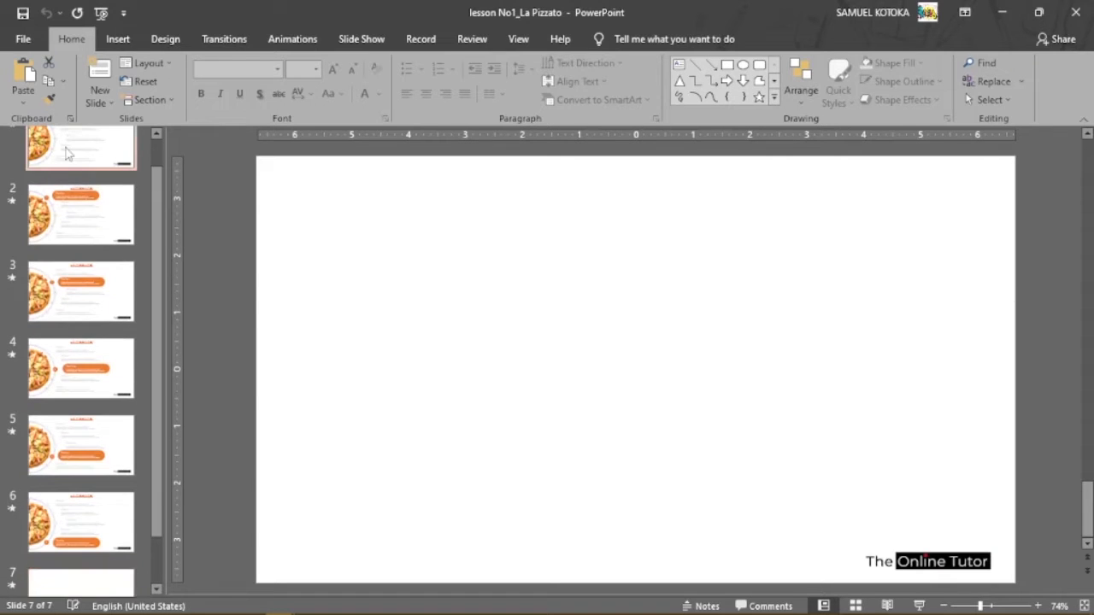
{"action": "left_click", "coordinate": [60, 175]}
{"action": "left_click", "coordinate": [317, 326]}
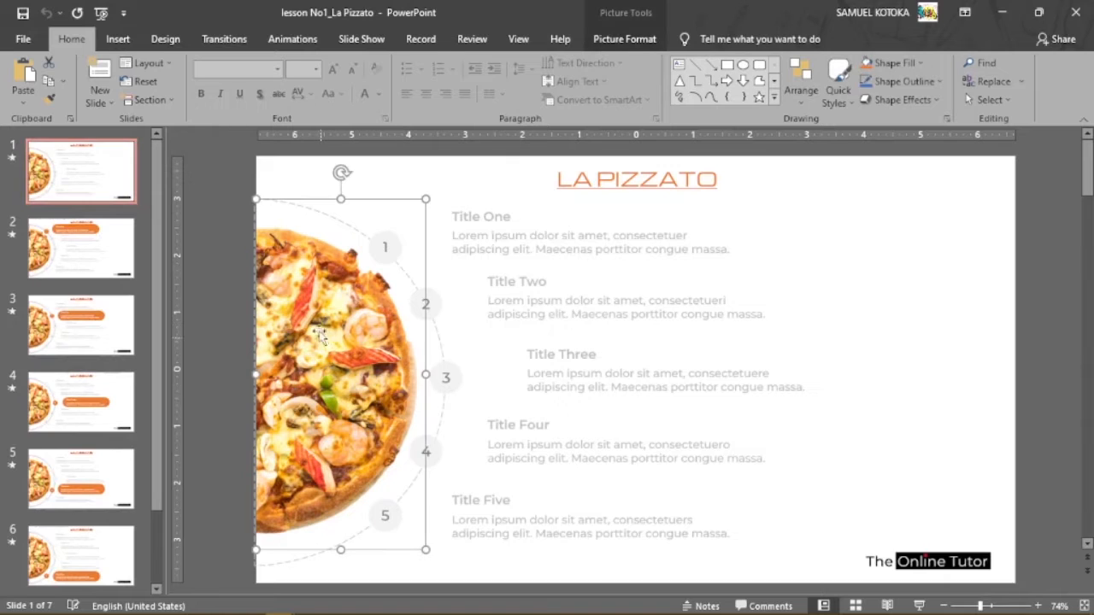
{"action": "left_click", "coordinate": [439, 347]}
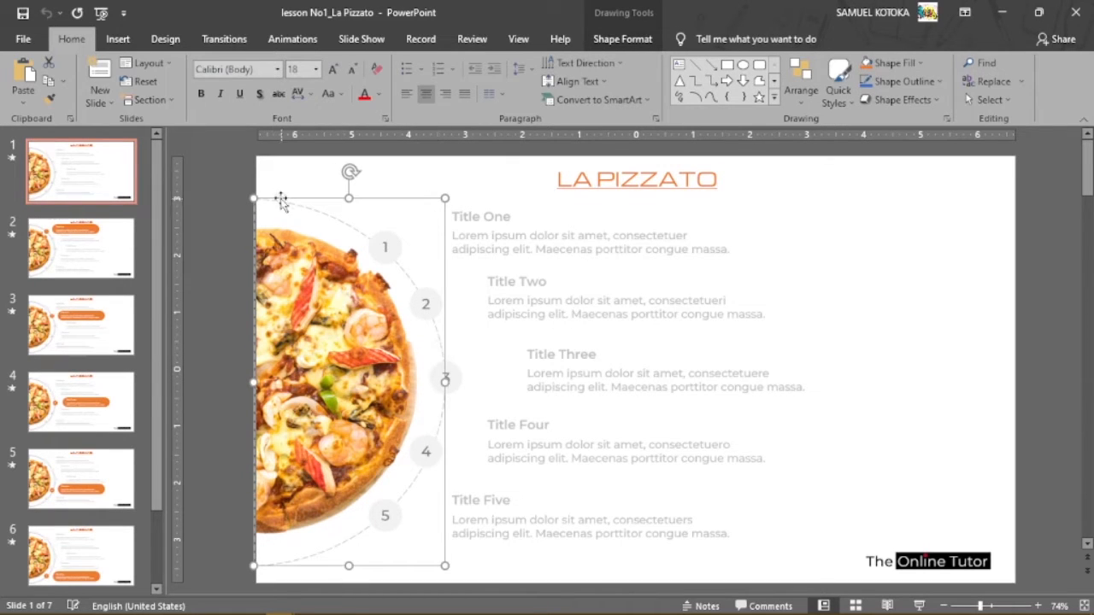
{"action": "left_click", "coordinate": [393, 261]}
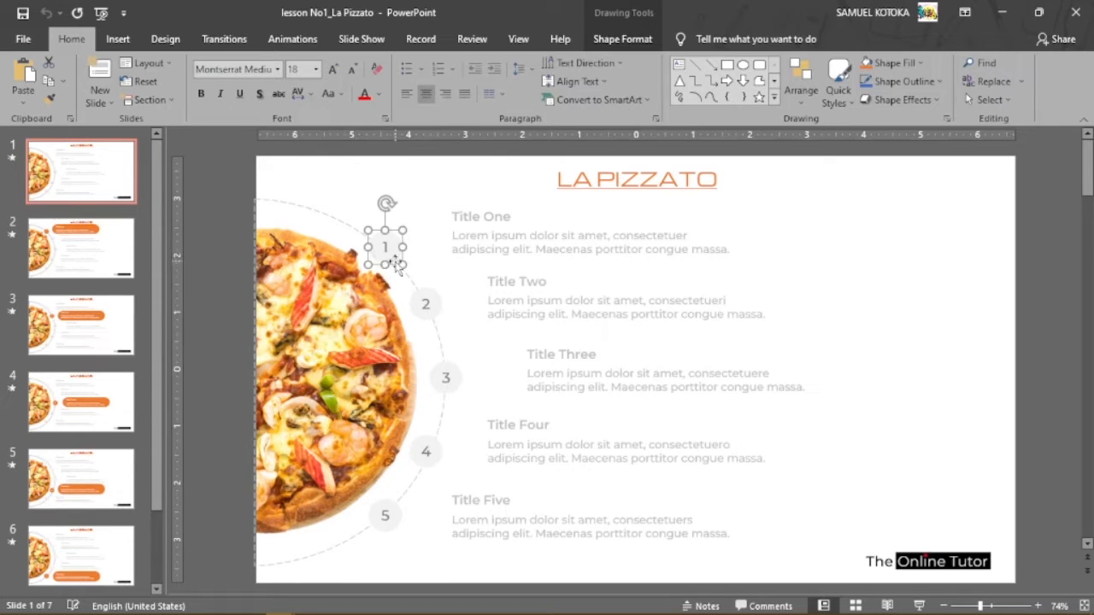
{"action": "left_click", "coordinate": [425, 309]}
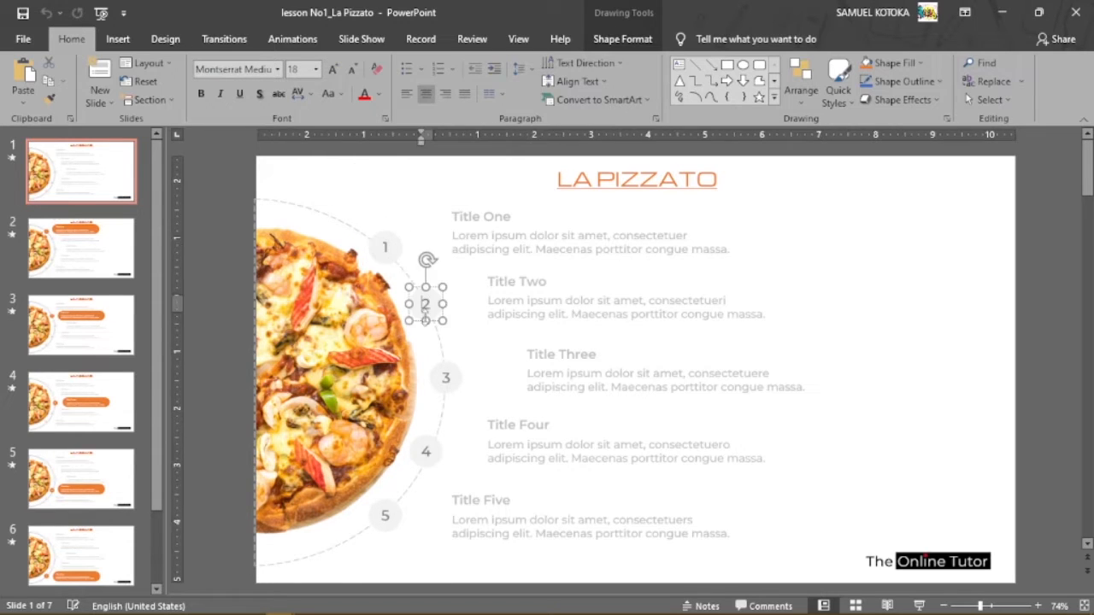
Examine the LA PIZZATO heading and the text boxes for Title One to Title Five with their descriptions.
{"action": "left_click", "coordinate": [642, 182]}
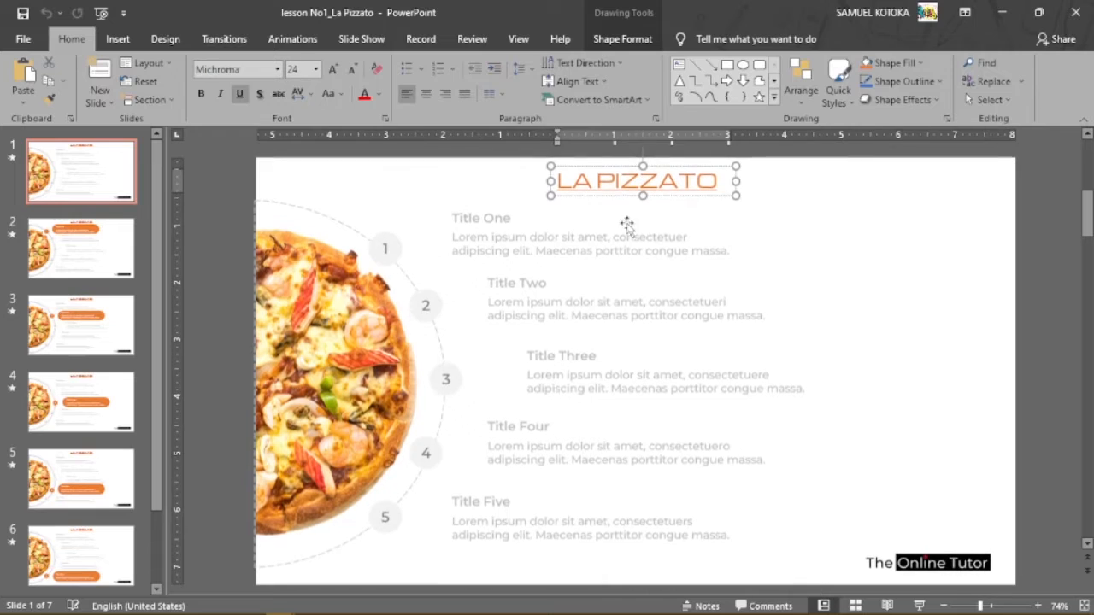
{"action": "left_click", "coordinate": [491, 218]}
{"action": "left_click", "coordinate": [596, 248]}
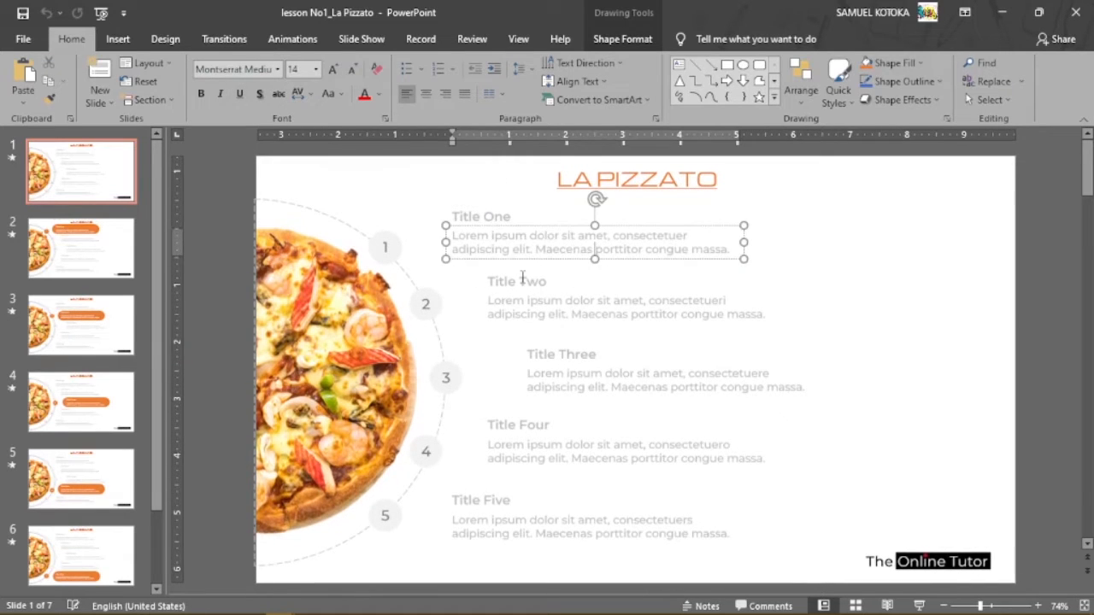
{"action": "left_click", "coordinate": [522, 279]}
{"action": "left_click", "coordinate": [605, 301]}
{"action": "left_click", "coordinate": [569, 357]}
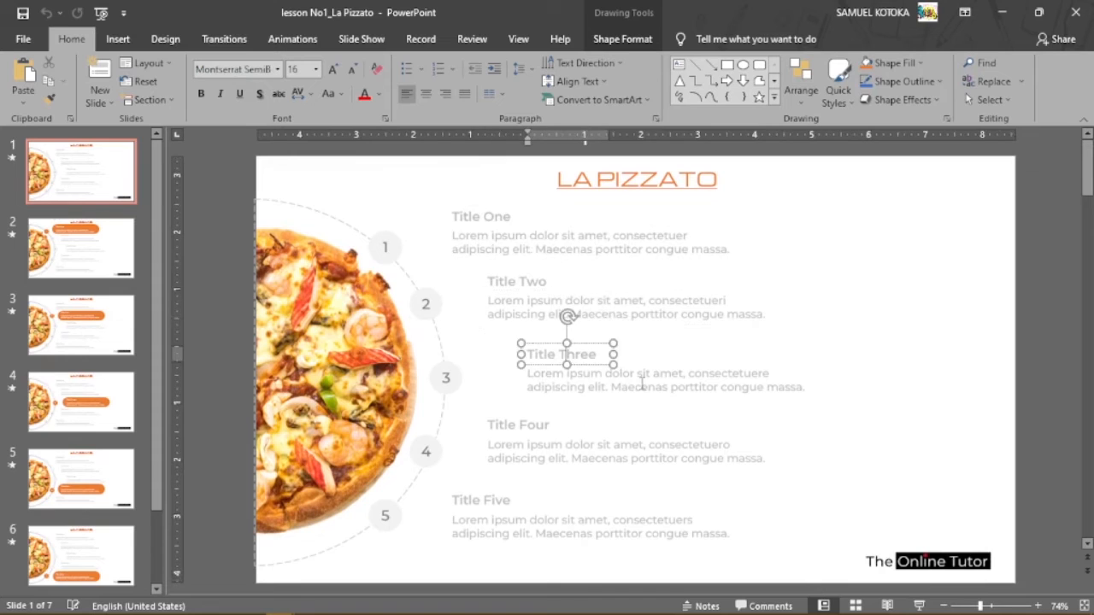
{"action": "left_click", "coordinate": [640, 386]}
{"action": "left_click", "coordinate": [534, 422]}
{"action": "left_click", "coordinate": [595, 445]}
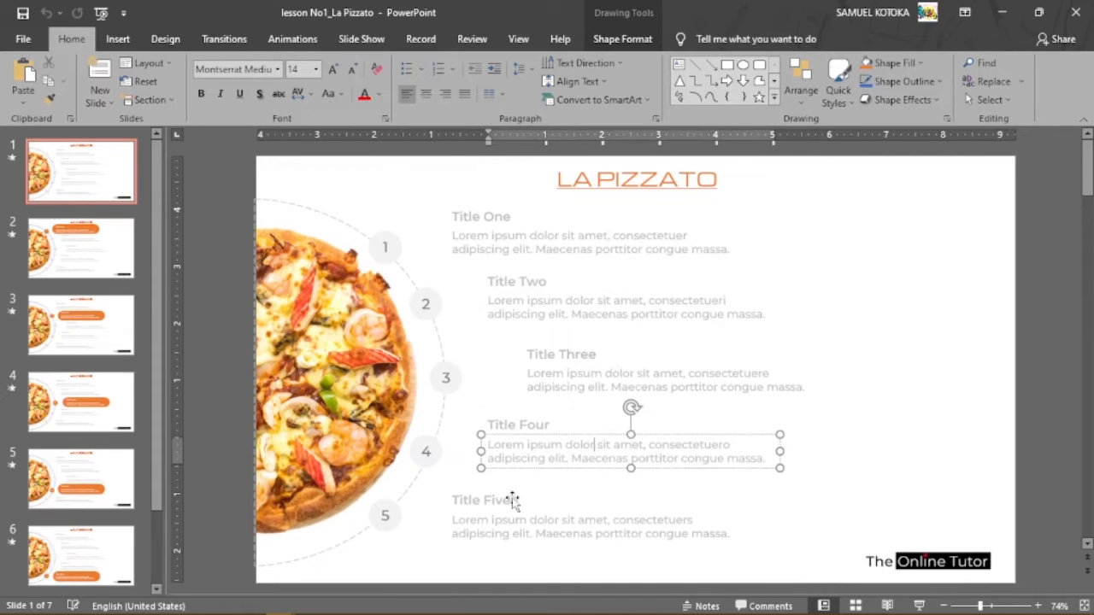
{"action": "left_click", "coordinate": [514, 501]}
{"action": "left_click", "coordinate": [559, 533]}
{"action": "left_click", "coordinate": [615, 457]}
{"action": "left_click", "coordinate": [525, 425]}
{"action": "left_click", "coordinate": [577, 386]}
{"action": "left_click", "coordinate": [565, 355]}
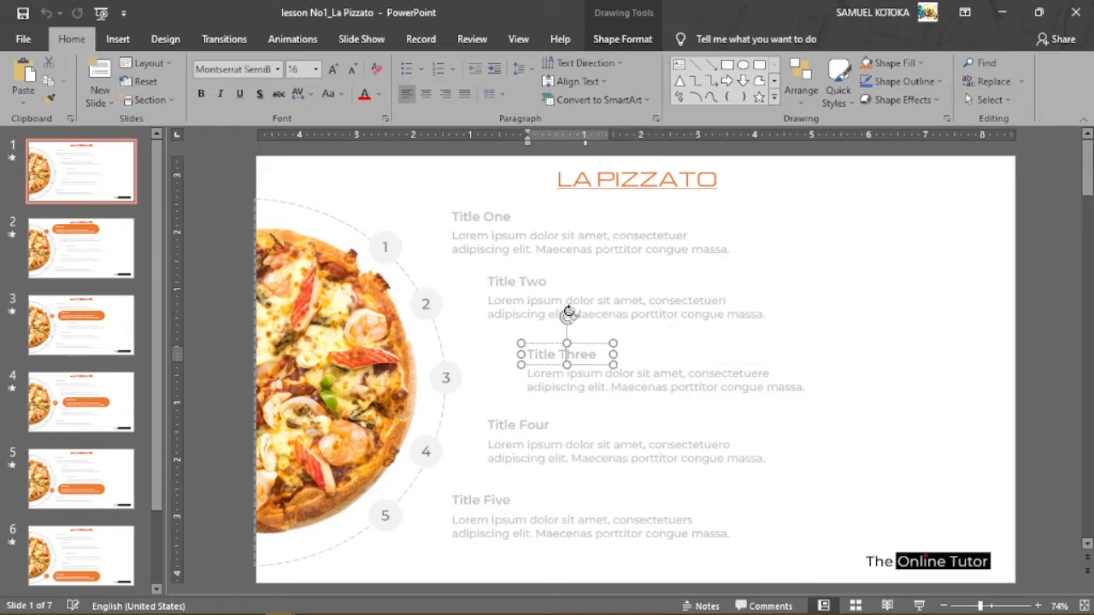
{"action": "left_click", "coordinate": [621, 307]}
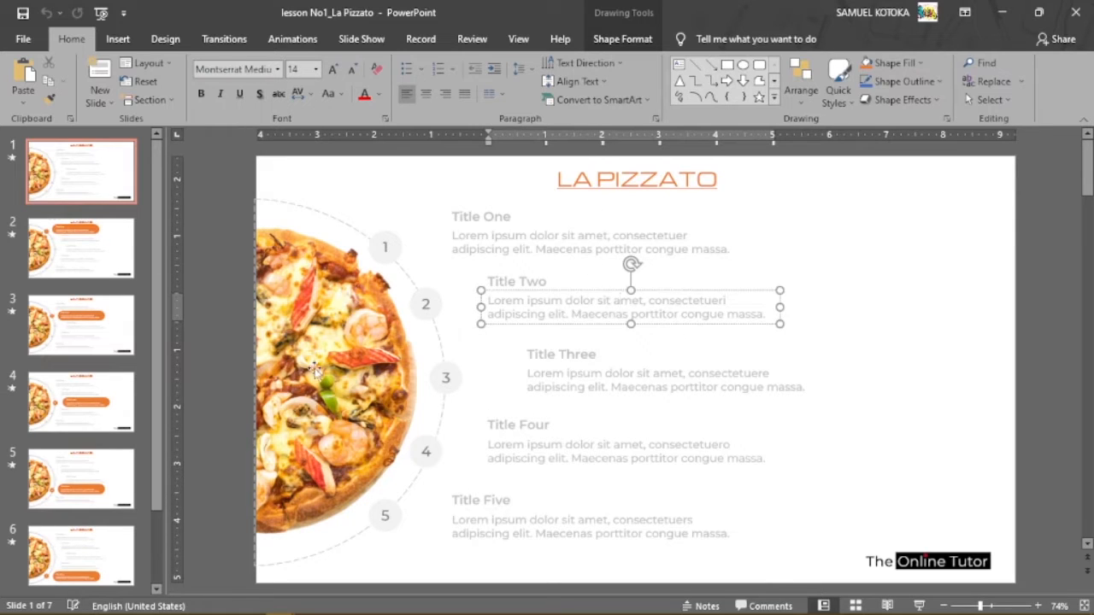
Check the pizza picture, the dashed arc and each number circle from 1 to 5 again.
{"action": "left_click", "coordinate": [341, 366]}
{"action": "left_click", "coordinate": [443, 359]}
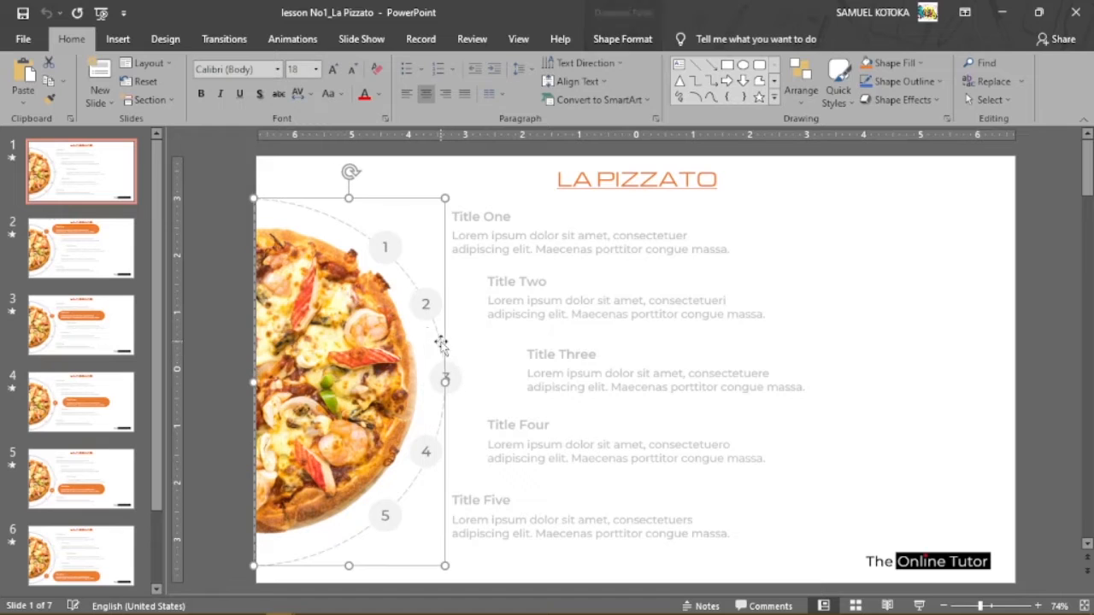
{"action": "left_click", "coordinate": [389, 248]}
{"action": "left_click", "coordinate": [432, 312]}
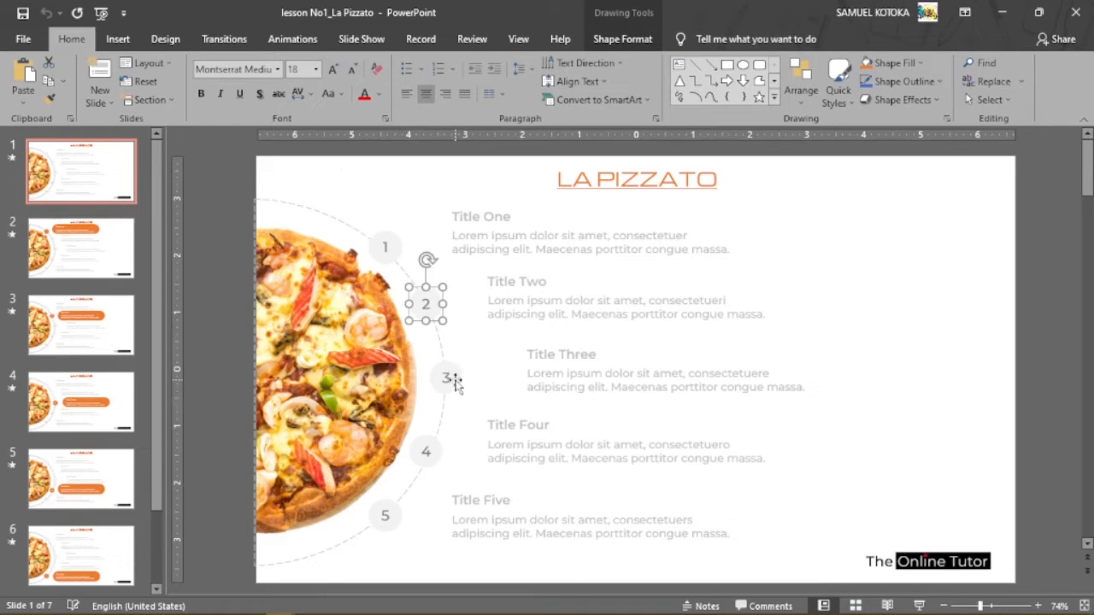
{"action": "left_click", "coordinate": [451, 382]}
{"action": "left_click", "coordinate": [443, 457]}
{"action": "left_click", "coordinate": [386, 522]}
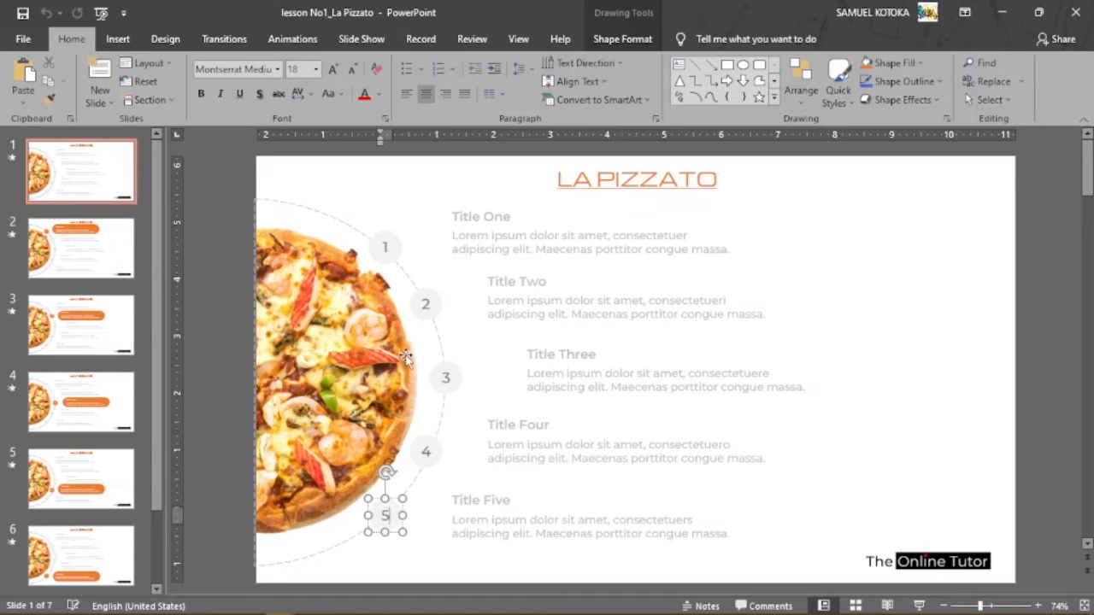
Insert the seafood-pizza picture from Downloads into Presentation1 and move it slightly toward the slide's upper left.
{"action": "key", "text": "alt"}
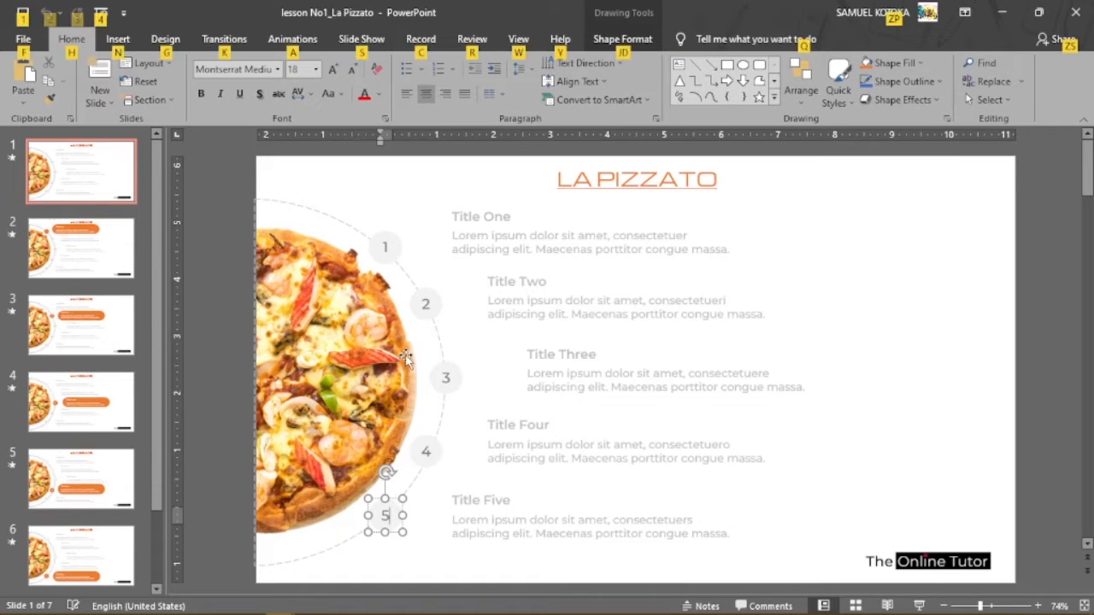
{"action": "key", "text": "alt+Tab"}
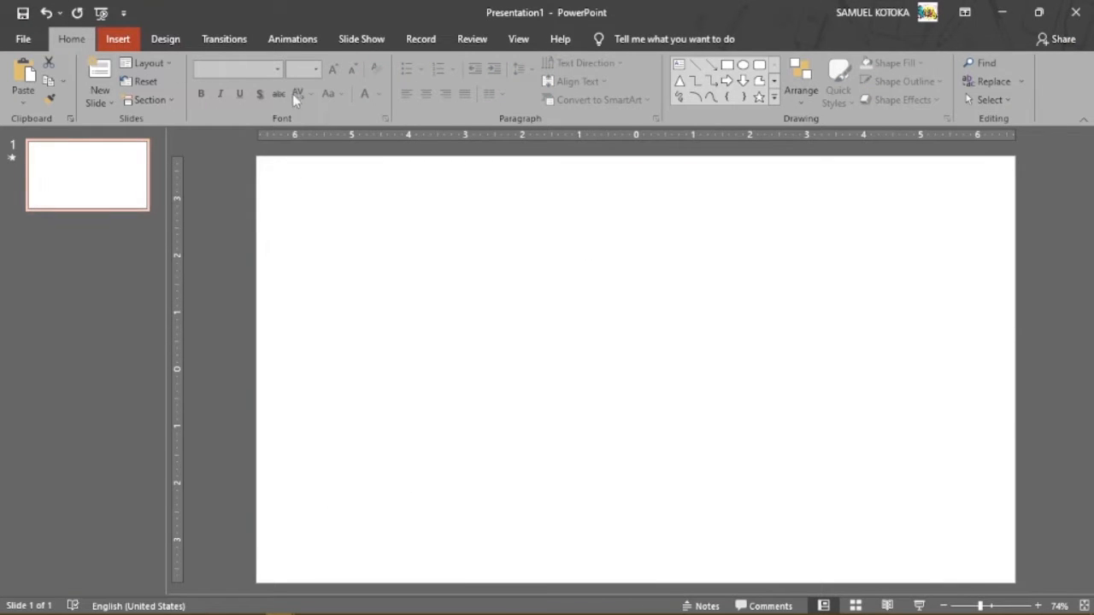
{"action": "left_click", "coordinate": [118, 39]}
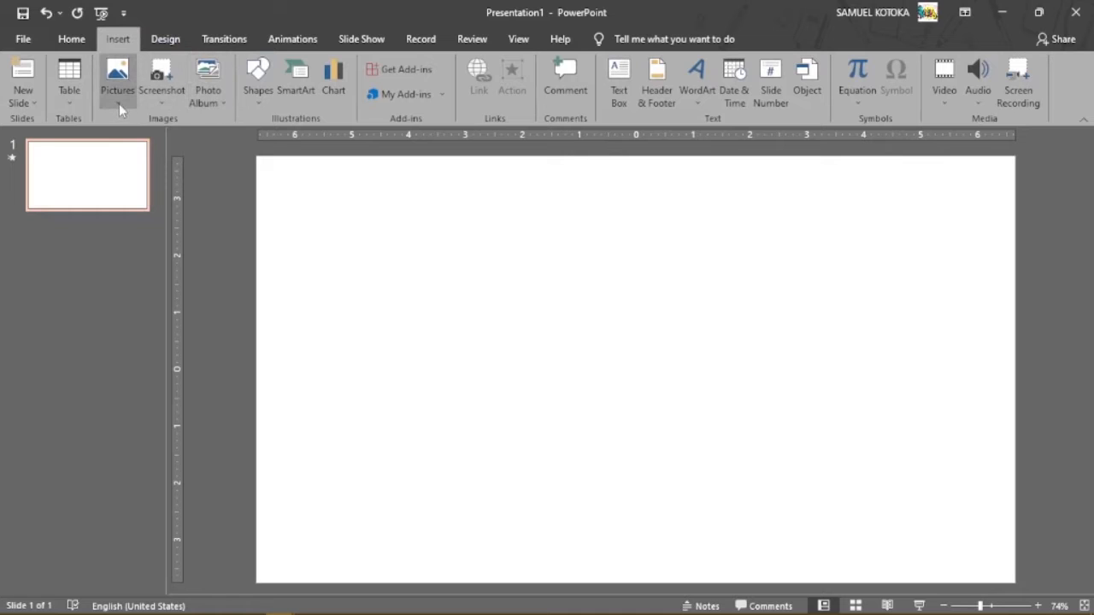
{"action": "left_click", "coordinate": [120, 105]}
{"action": "left_click", "coordinate": [152, 142]}
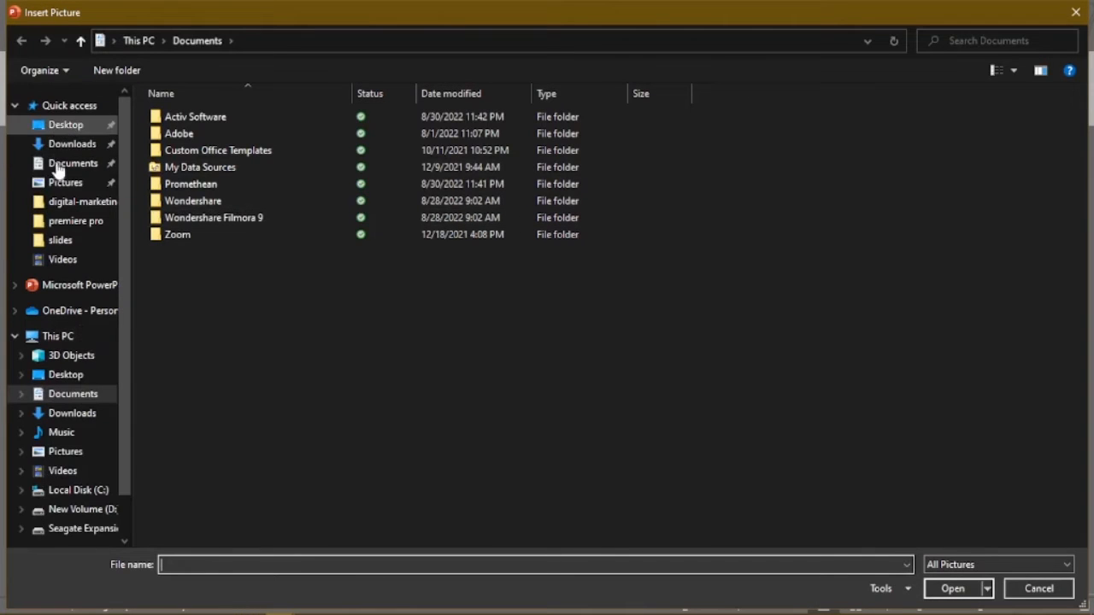
{"action": "left_click", "coordinate": [72, 144]}
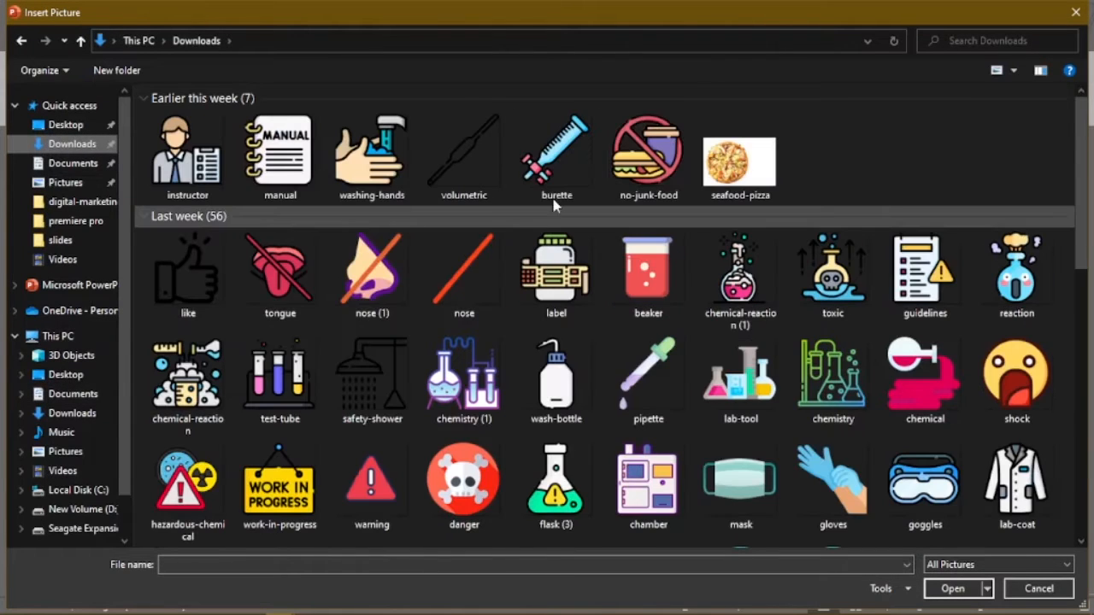
{"action": "left_click", "coordinate": [740, 160]}
{"action": "left_click", "coordinate": [952, 588]}
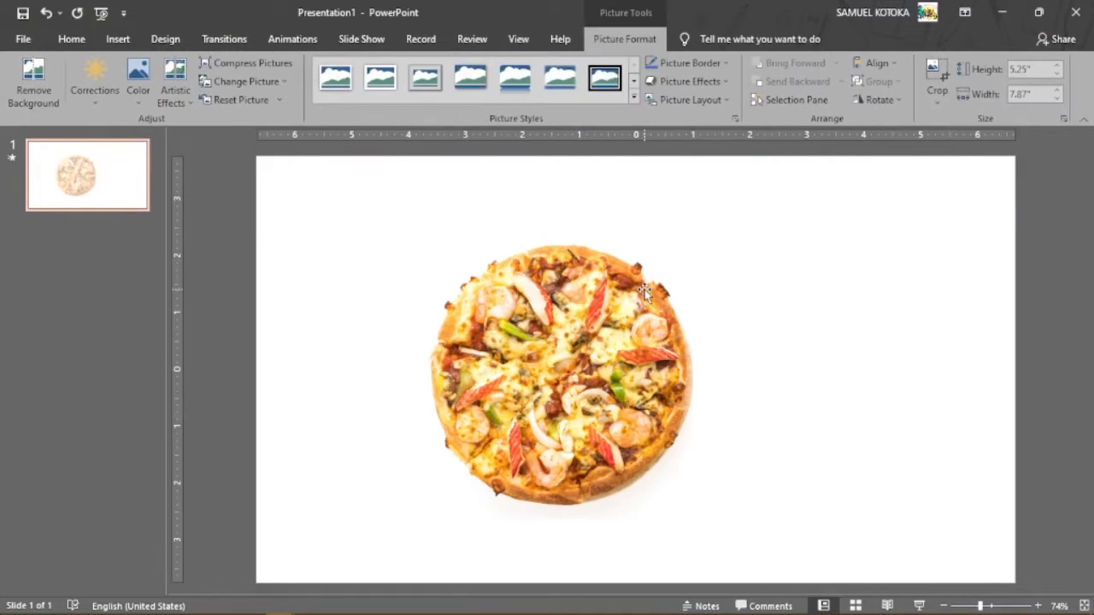
{"action": "mouse_move", "coordinate": [556, 366]}
{"action": "left_mouse_down"}
{"action": "mouse_move", "coordinate": [579, 368]}
{"action": "mouse_move", "coordinate": [554, 368]}
{"action": "mouse_move", "coordinate": [568, 352]}
{"action": "mouse_move", "coordinate": [553, 344]}
{"action": "left_mouse_up"}
{"action": "left_click", "coordinate": [645, 318]}
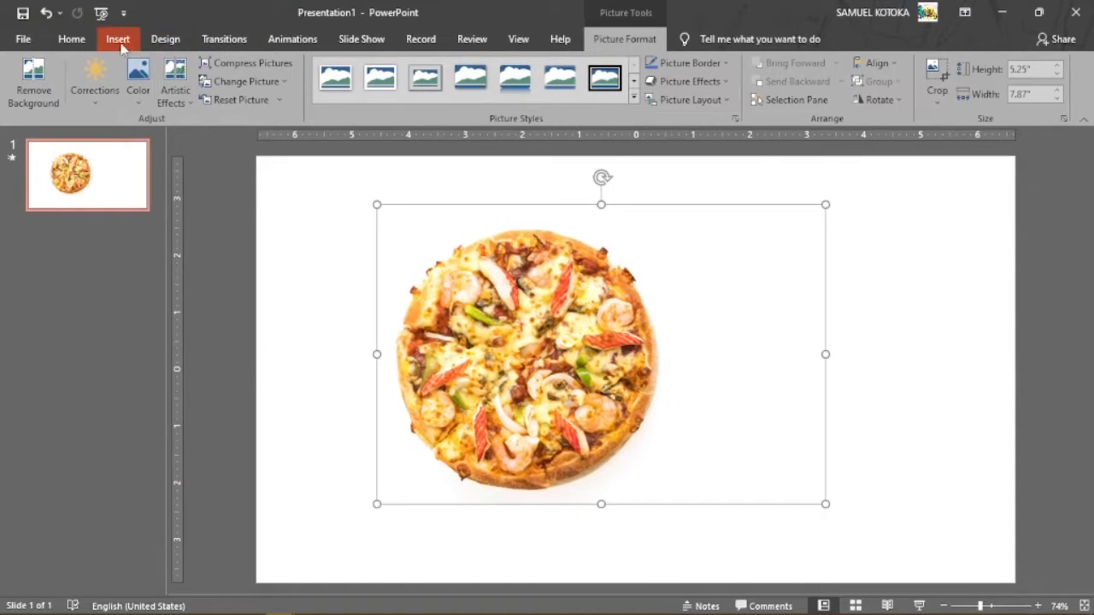
Fill the slide background with a solid near-black theme color and shift the pizza picture toward the slide's left side.
{"action": "left_click", "coordinate": [165, 38]}
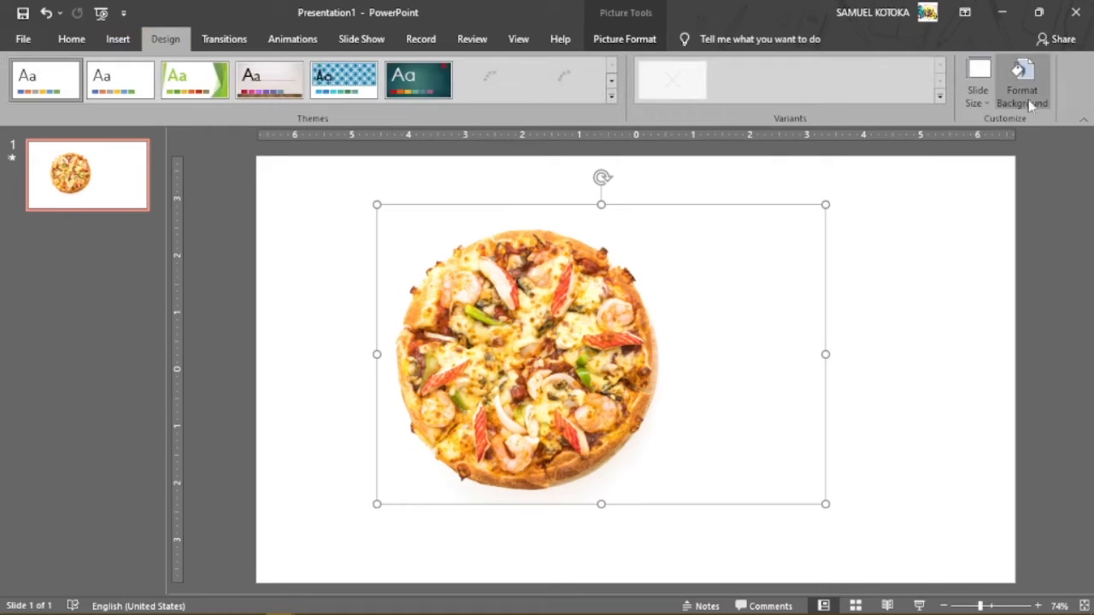
{"action": "left_click", "coordinate": [1026, 79]}
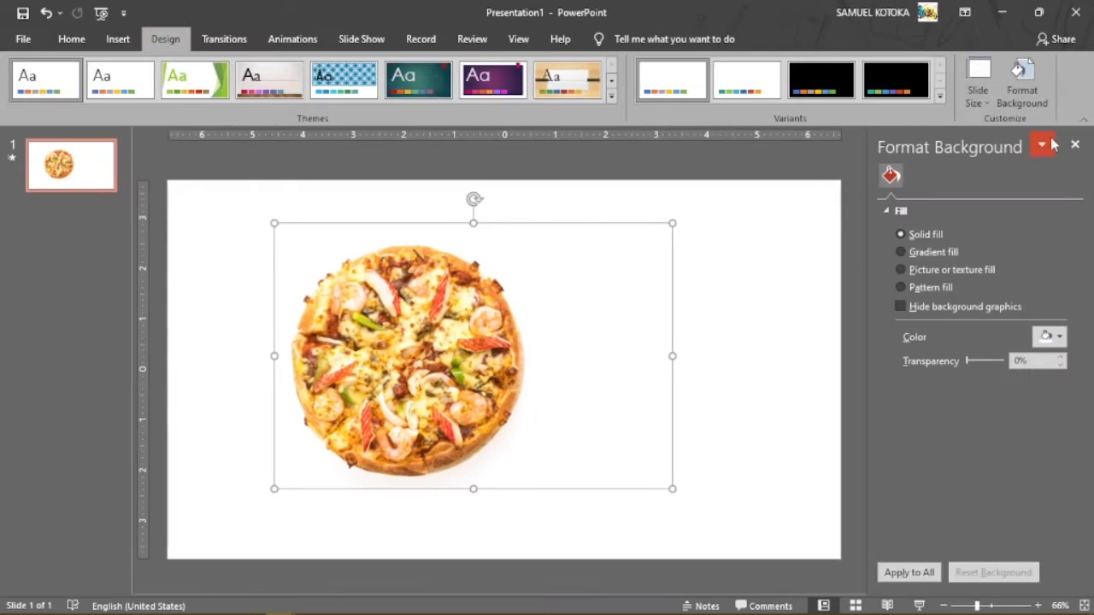
{"action": "left_click", "coordinate": [1060, 338]}
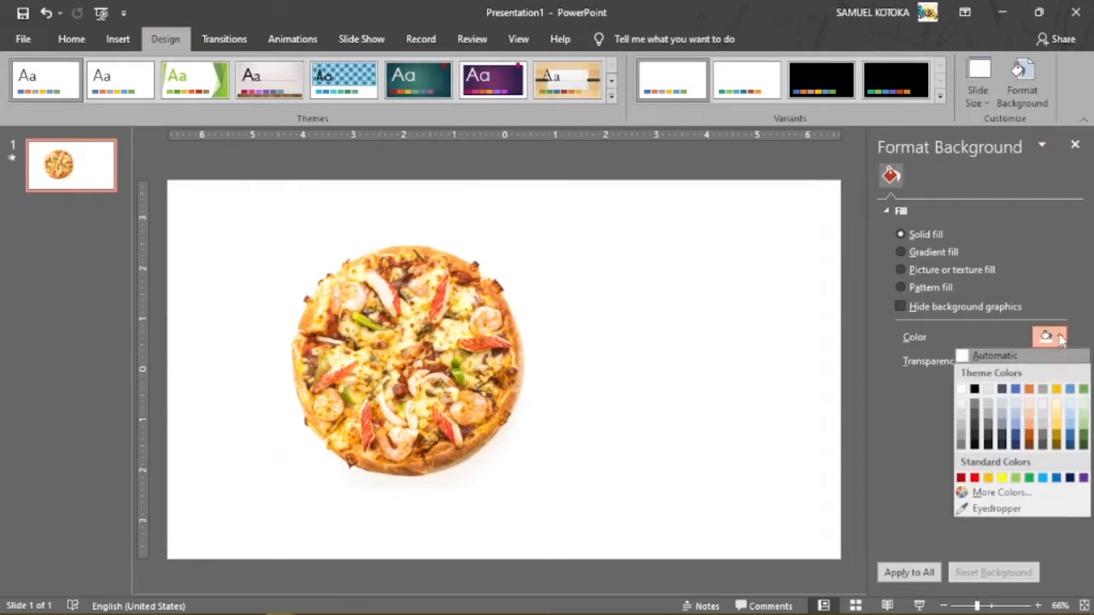
{"action": "left_click", "coordinate": [976, 444]}
{"action": "left_click_drag", "start_coordinate": [534, 337], "coordinate": [501, 343]}
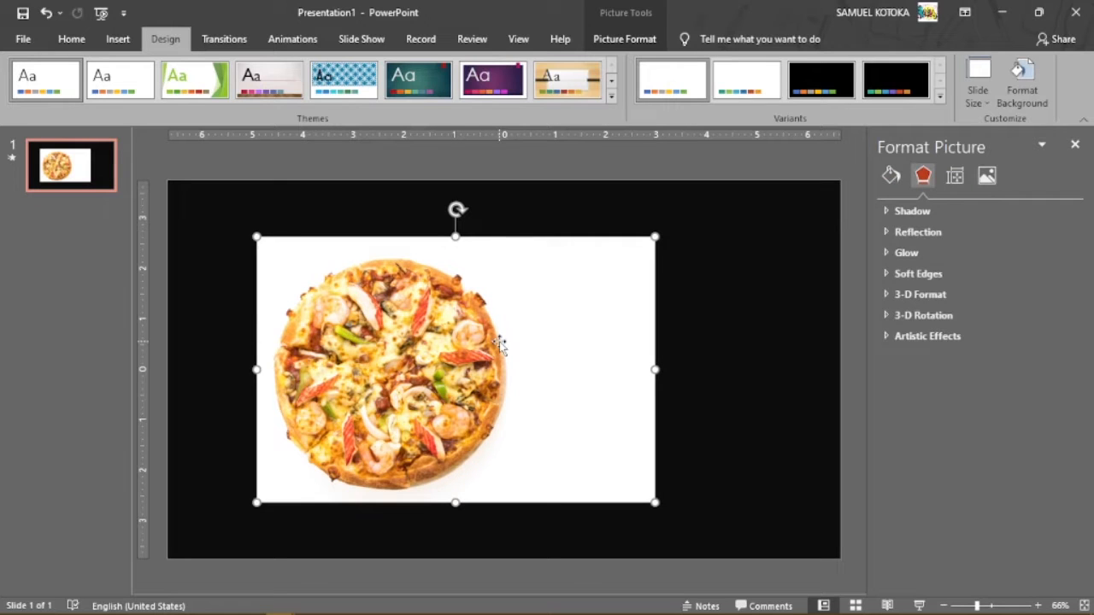
{"action": "left_click_drag", "start_coordinate": [404, 372], "coordinate": [373, 374]}
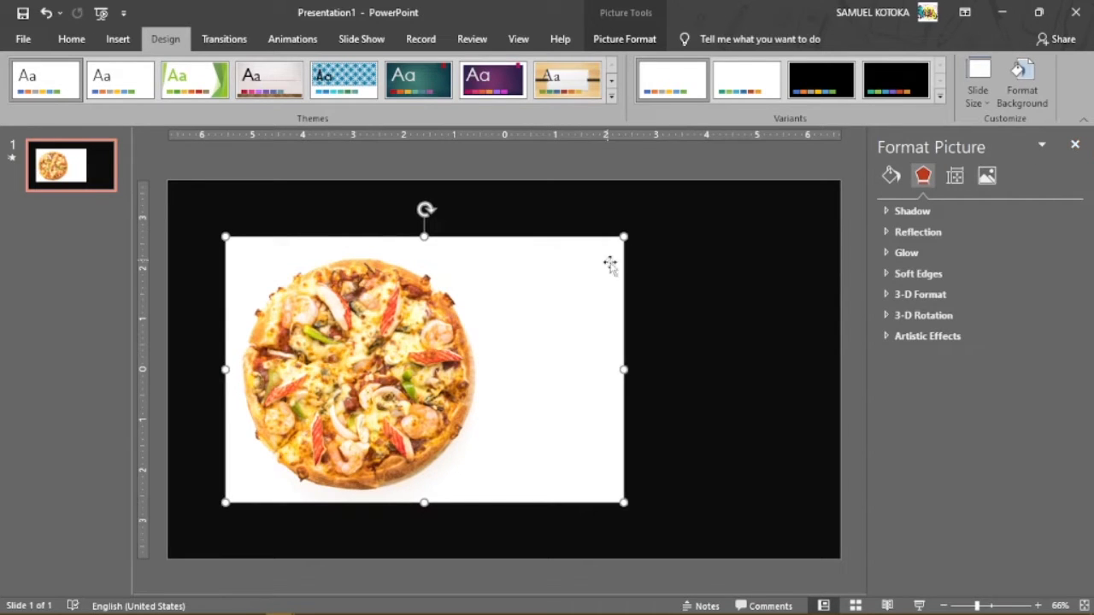
{"action": "mouse_move", "coordinate": [343, 320]}
{"action": "left_mouse_down"}
{"action": "mouse_move", "coordinate": [382, 321]}
{"action": "mouse_move", "coordinate": [346, 321]}
{"action": "left_mouse_up"}
Remove the white background from the pizza picture, extending the removal area to include the whole pizza, and keep the changes.
{"action": "left_click", "coordinate": [628, 39]}
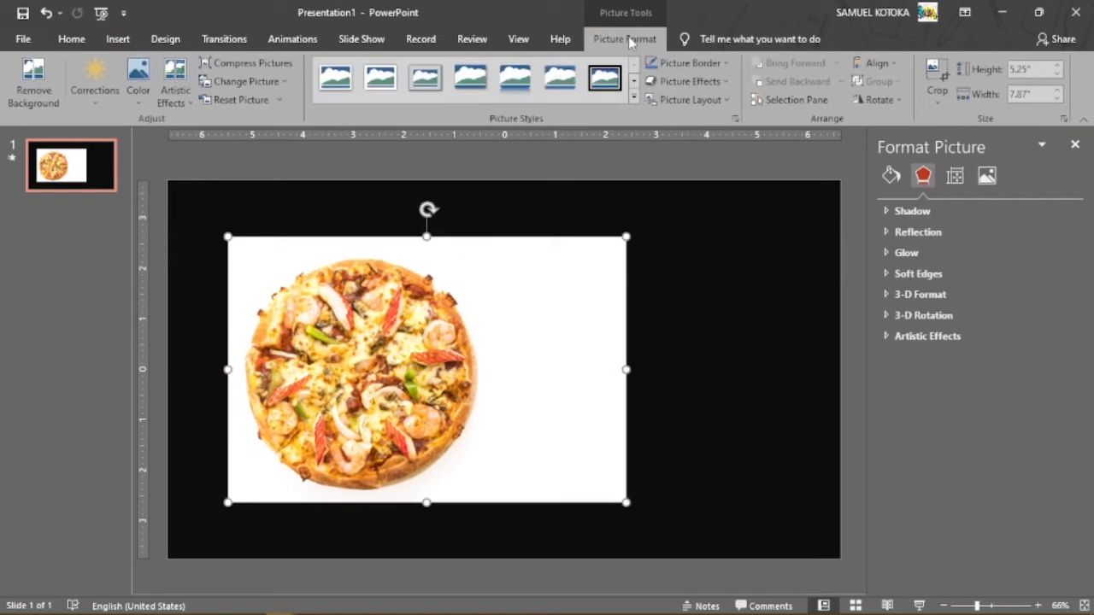
{"action": "left_click", "coordinate": [34, 85]}
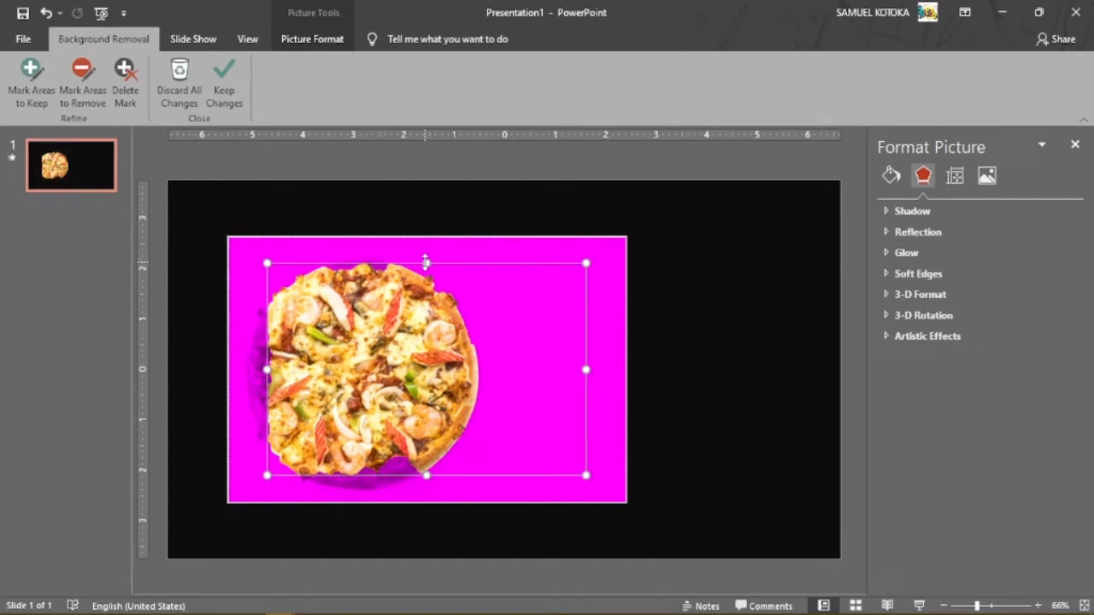
{"action": "left_click_drag", "start_coordinate": [426, 263], "coordinate": [425, 246]}
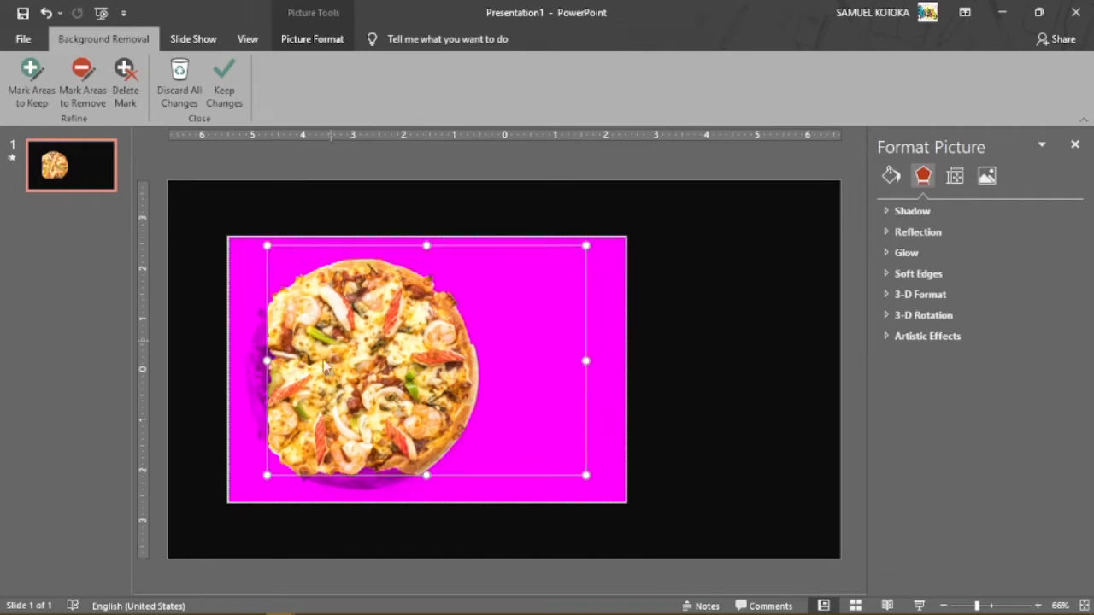
{"action": "left_click_drag", "start_coordinate": [266, 362], "coordinate": [233, 366]}
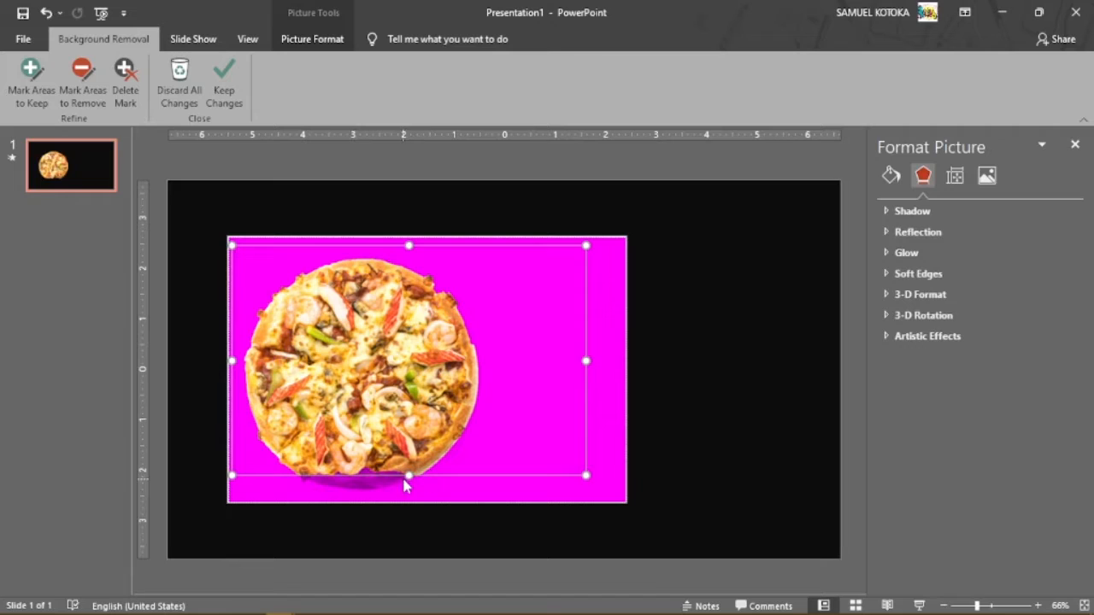
{"action": "left_click_drag", "start_coordinate": [408, 475], "coordinate": [414, 504]}
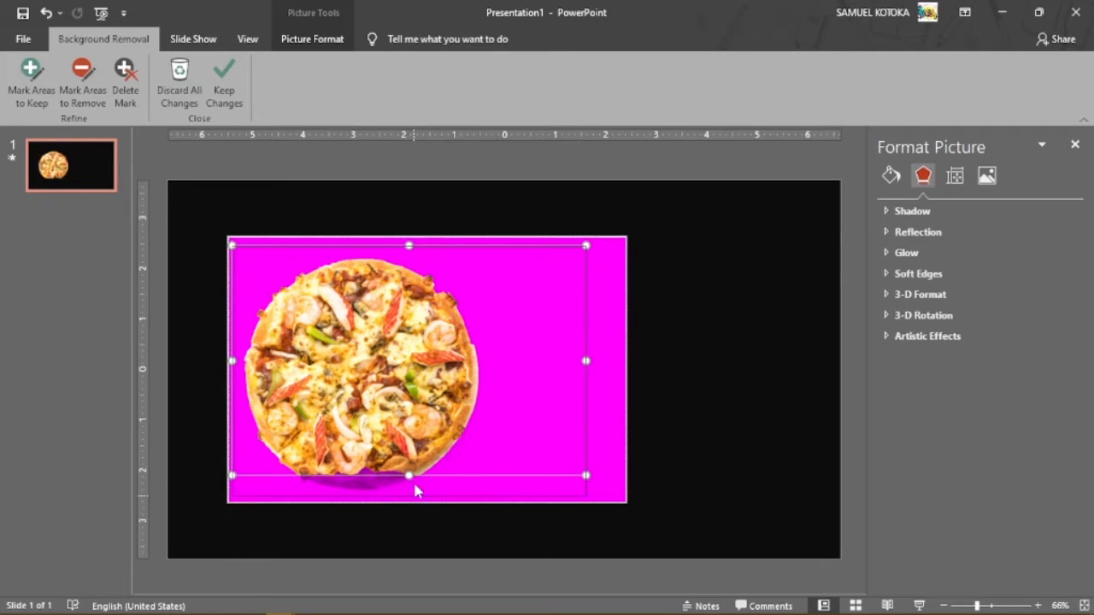
{"action": "left_click_drag", "start_coordinate": [409, 478], "coordinate": [410, 492]}
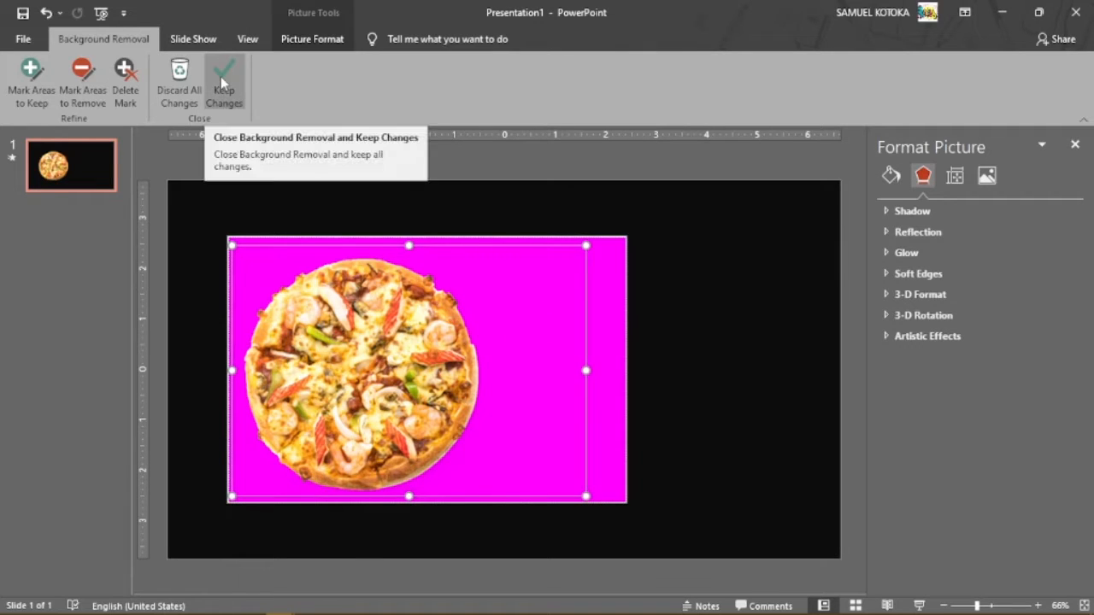
{"action": "left_click", "coordinate": [222, 83]}
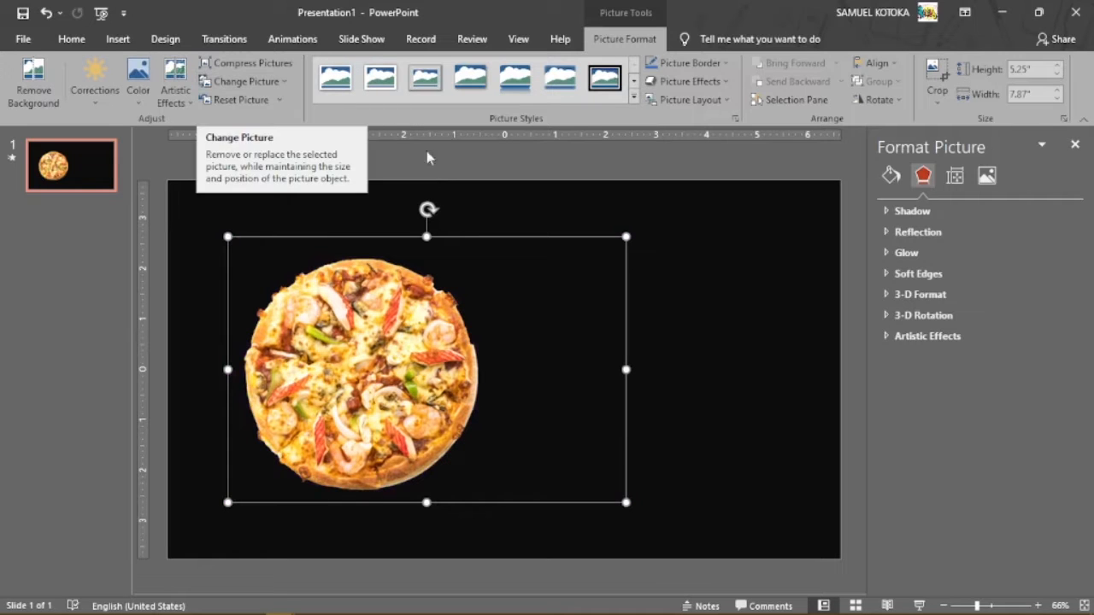
Shift the pizza picture slightly right and crop away the empty area beside the pizza, making the picture 5.13" wide.
{"action": "mouse_move", "coordinate": [377, 369]}
{"action": "left_mouse_down"}
{"action": "mouse_move", "coordinate": [390, 338]}
{"action": "mouse_move", "coordinate": [390, 367]}
{"action": "mouse_move", "coordinate": [356, 350]}
{"action": "mouse_move", "coordinate": [370, 360]}
{"action": "left_mouse_up"}
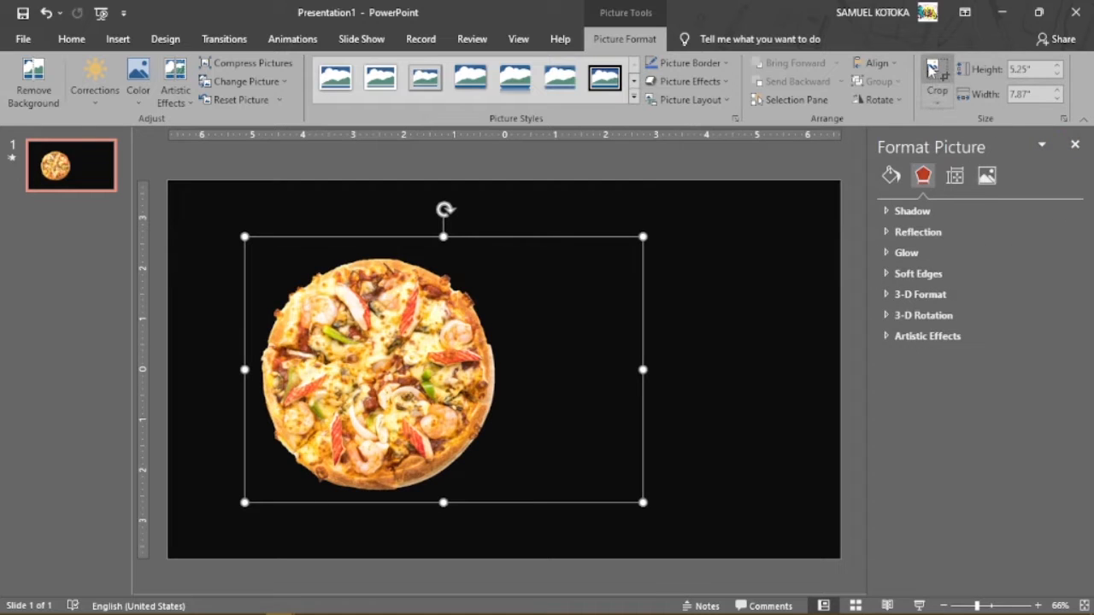
{"action": "left_click", "coordinate": [935, 84]}
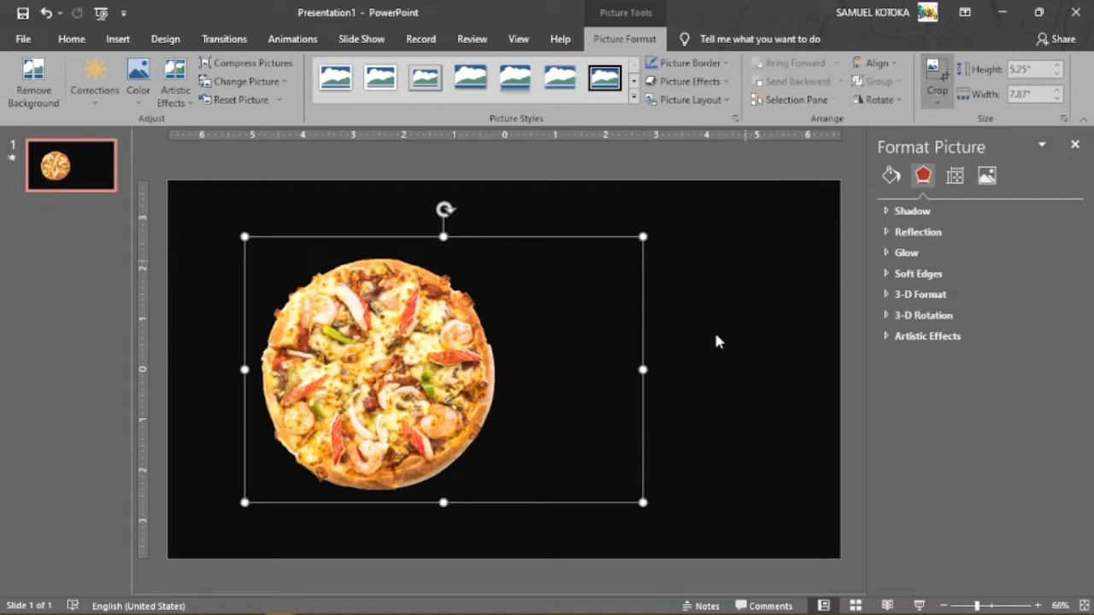
{"action": "left_click_drag", "start_coordinate": [641, 370], "coordinate": [505, 369]}
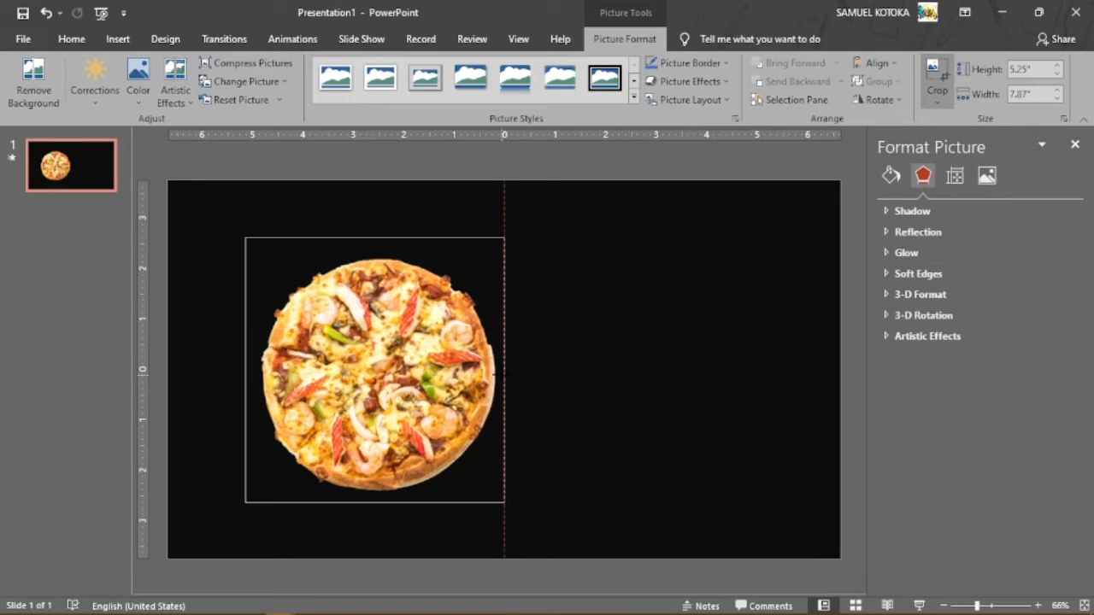
{"action": "left_click", "coordinate": [935, 83]}
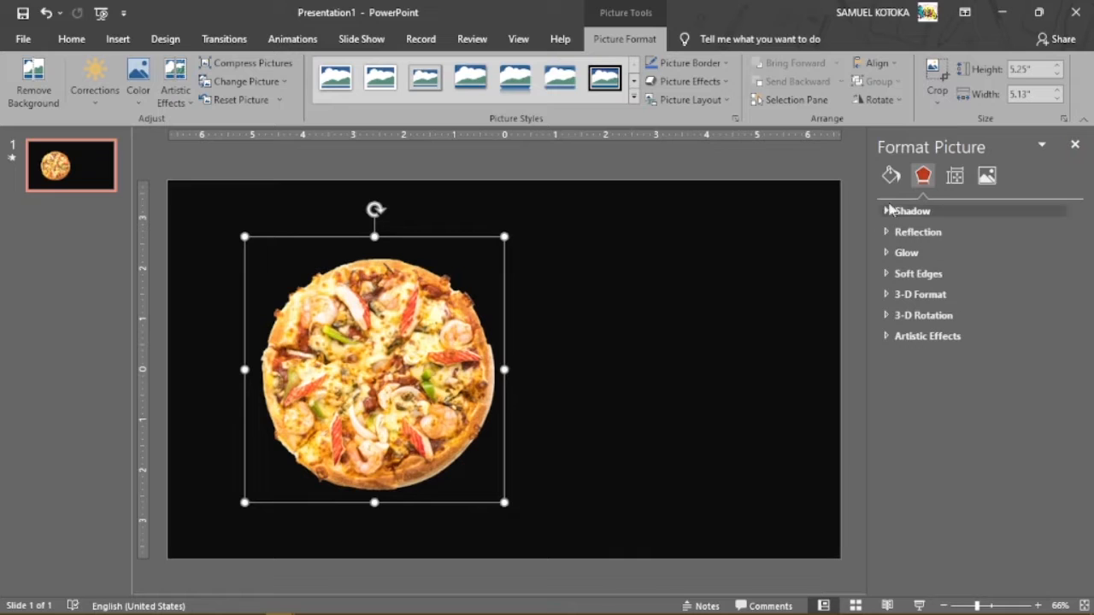
Set the slide background to solid white and close the background formatting options.
{"action": "left_click", "coordinate": [890, 176]}
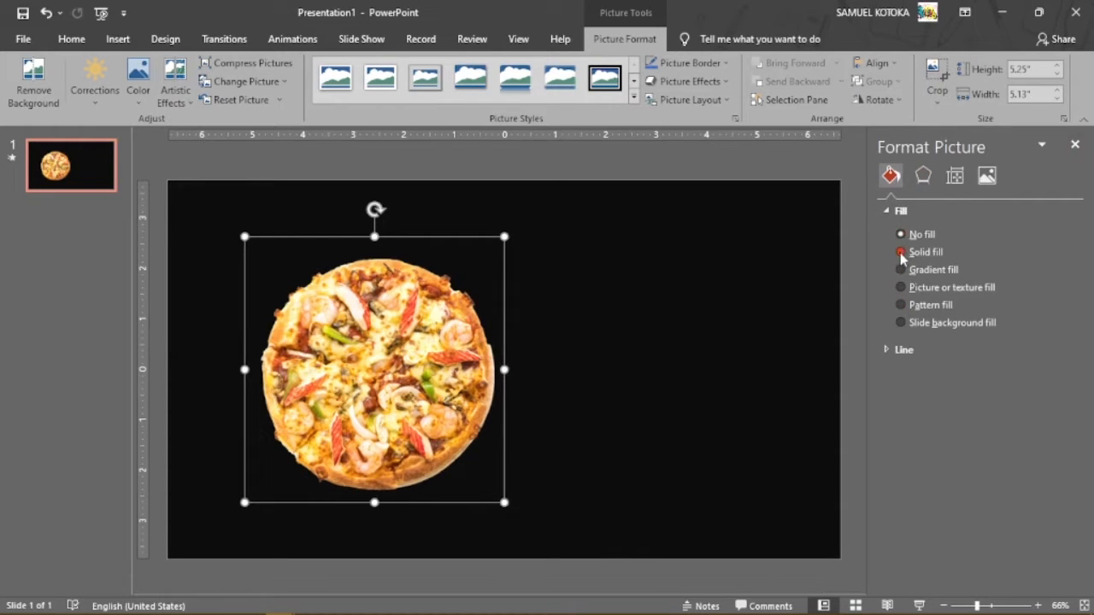
{"action": "left_click", "coordinate": [651, 325]}
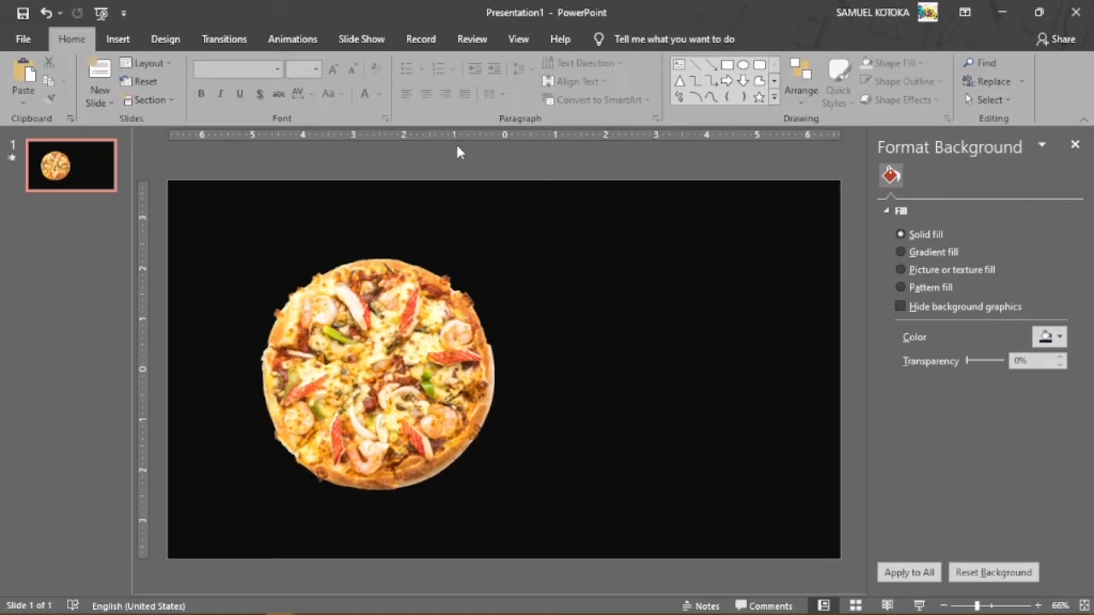
{"action": "left_click", "coordinate": [1060, 337]}
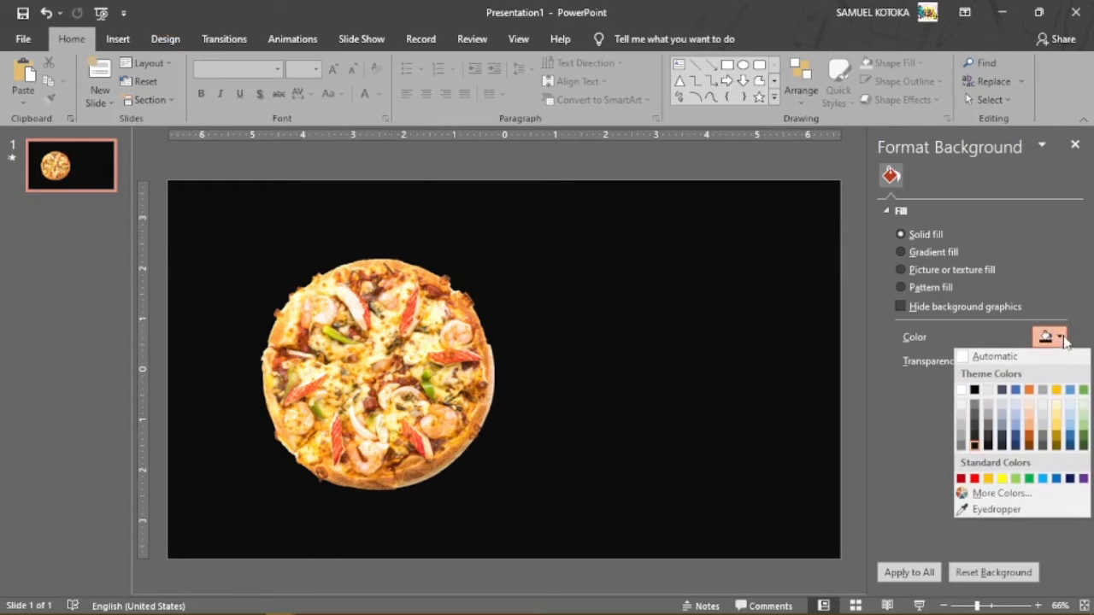
{"action": "left_click", "coordinate": [960, 391]}
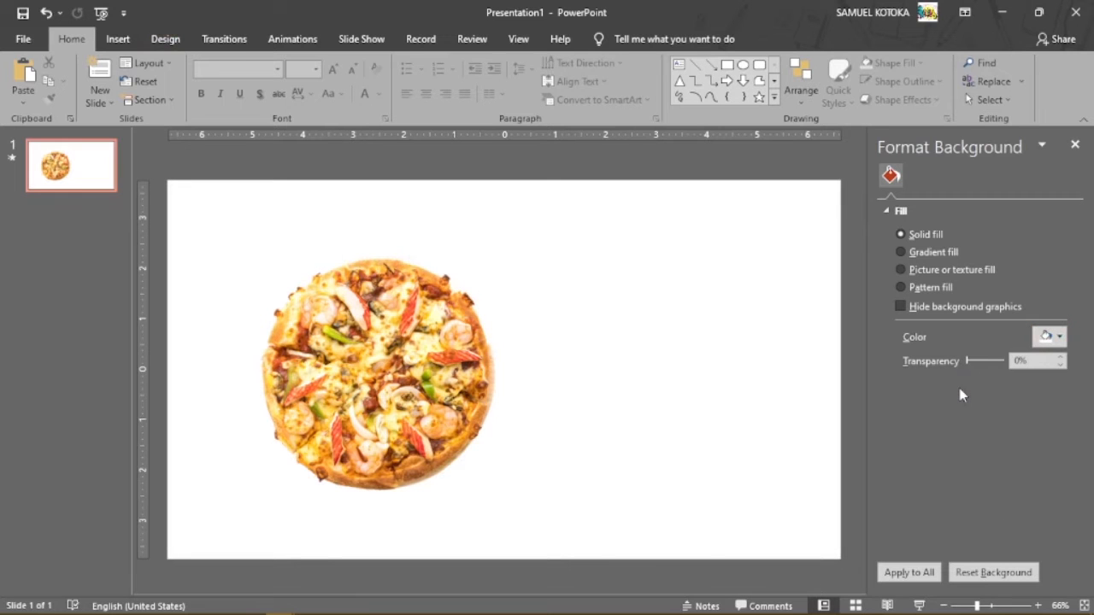
{"action": "left_click", "coordinate": [1071, 144]}
Move the pizza picture so that about half of it extends beyond the slide's left edge.
{"action": "left_click_drag", "start_coordinate": [461, 344], "coordinate": [278, 369]}
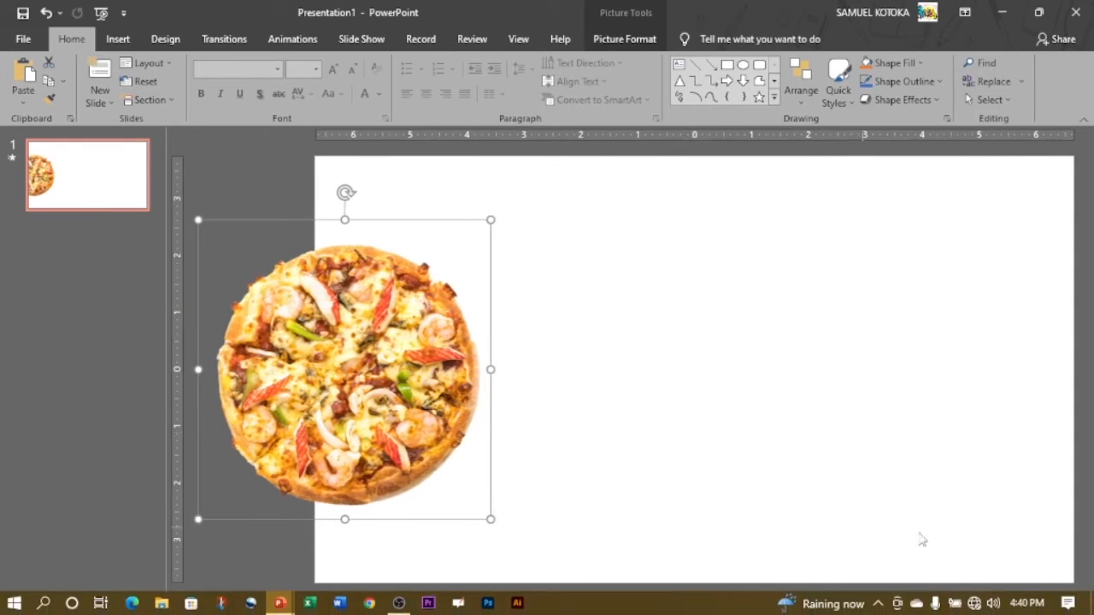
{"action": "left_click", "coordinate": [942, 605]}
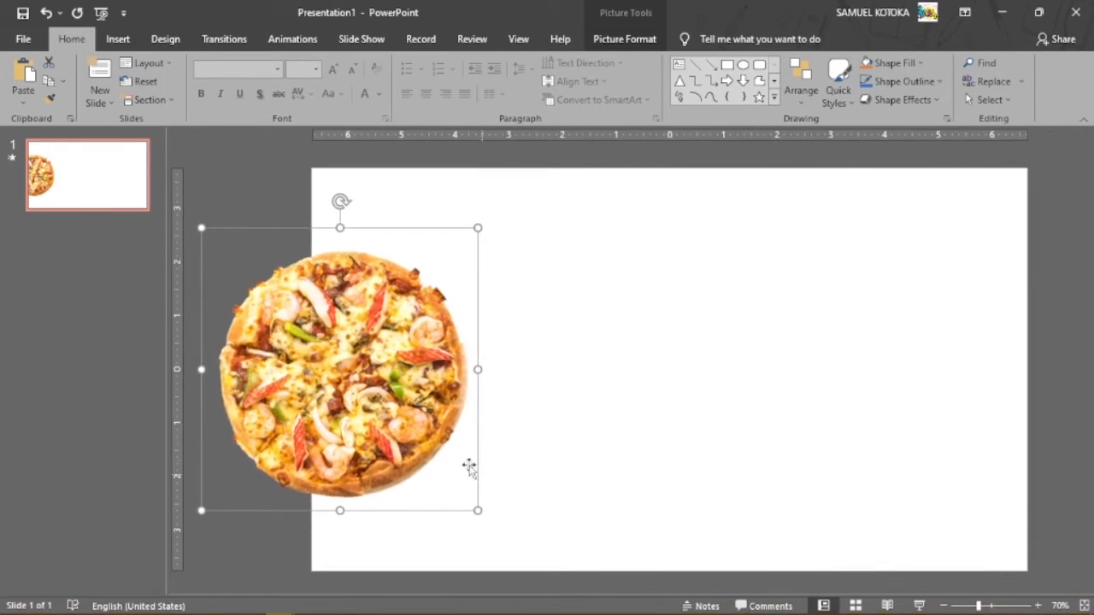
{"action": "left_click_drag", "start_coordinate": [347, 378], "coordinate": [312, 379]}
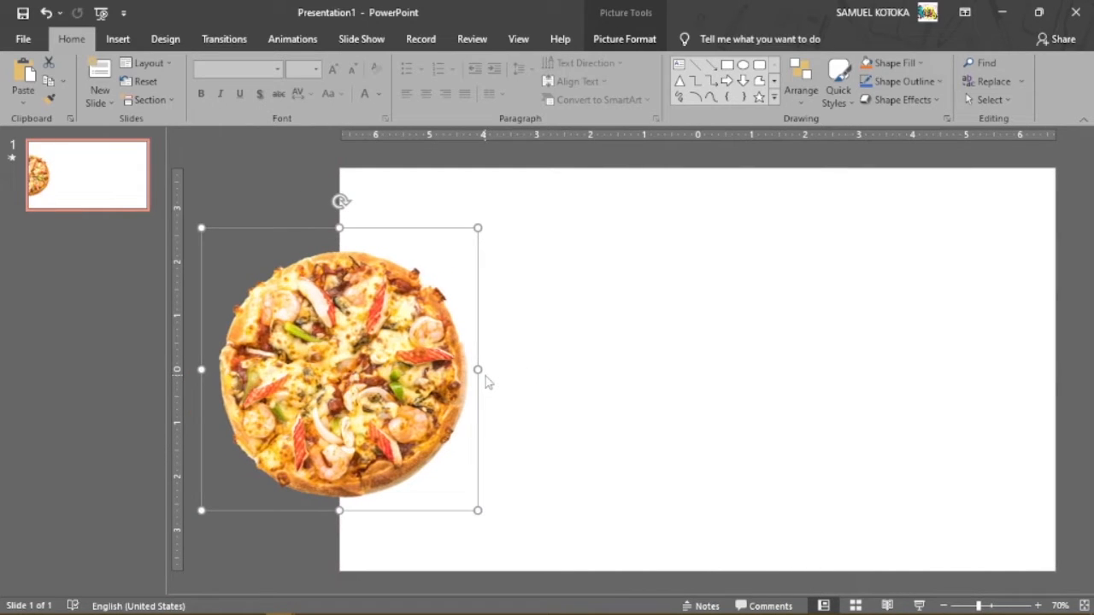
Enlarge the pizza picture proportionally to about 5.82" high and 5.68" wide, keeping its center on the slide's left edge.
{"action": "key", "text": "alt"}
{"action": "left_click_drag", "start_coordinate": [477, 232], "coordinate": [501, 205]}
{"action": "left_click_drag", "start_coordinate": [422, 338], "coordinate": [410, 363]}
{"action": "left_click", "coordinate": [747, 356]}
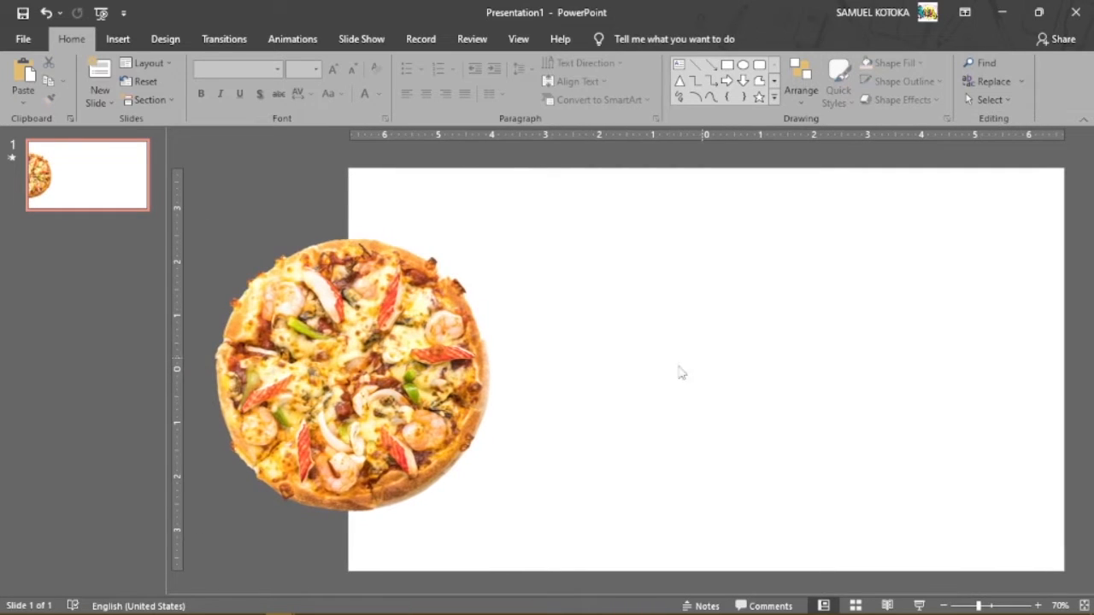
Crop the half of the pizza picture outside the slide so it ends at the slide's left edge, 2.84" wide.
{"action": "left_click", "coordinate": [432, 394]}
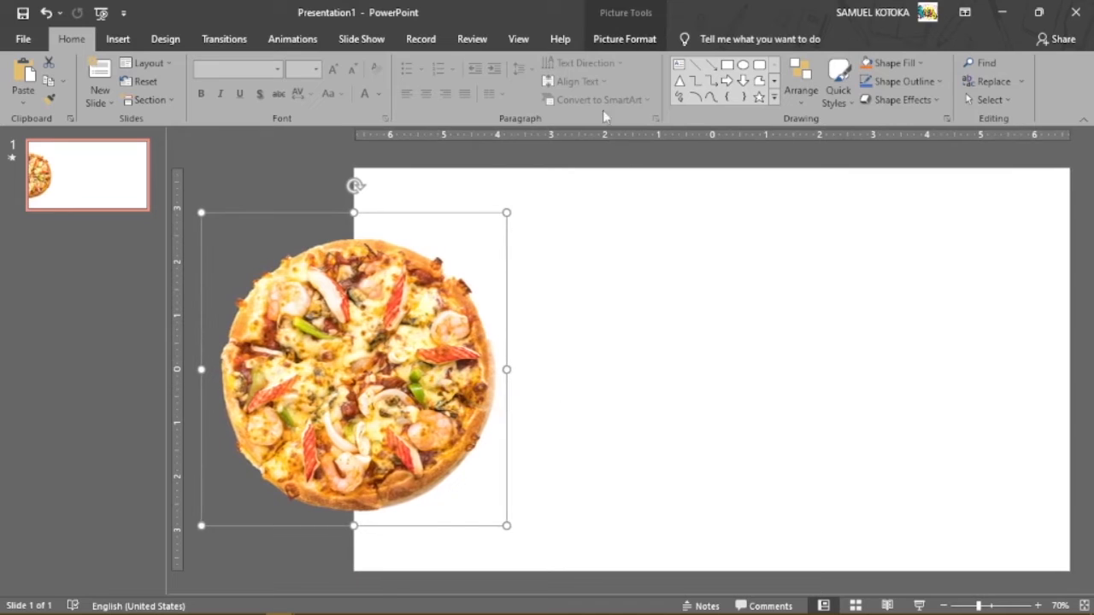
{"action": "left_click", "coordinate": [647, 42]}
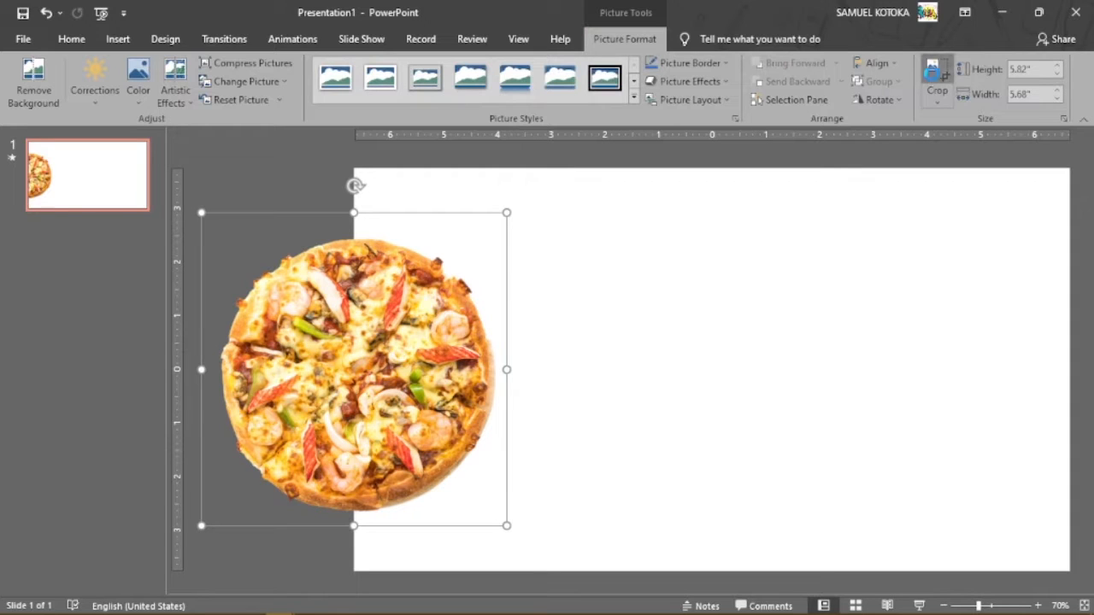
{"action": "left_click", "coordinate": [935, 77]}
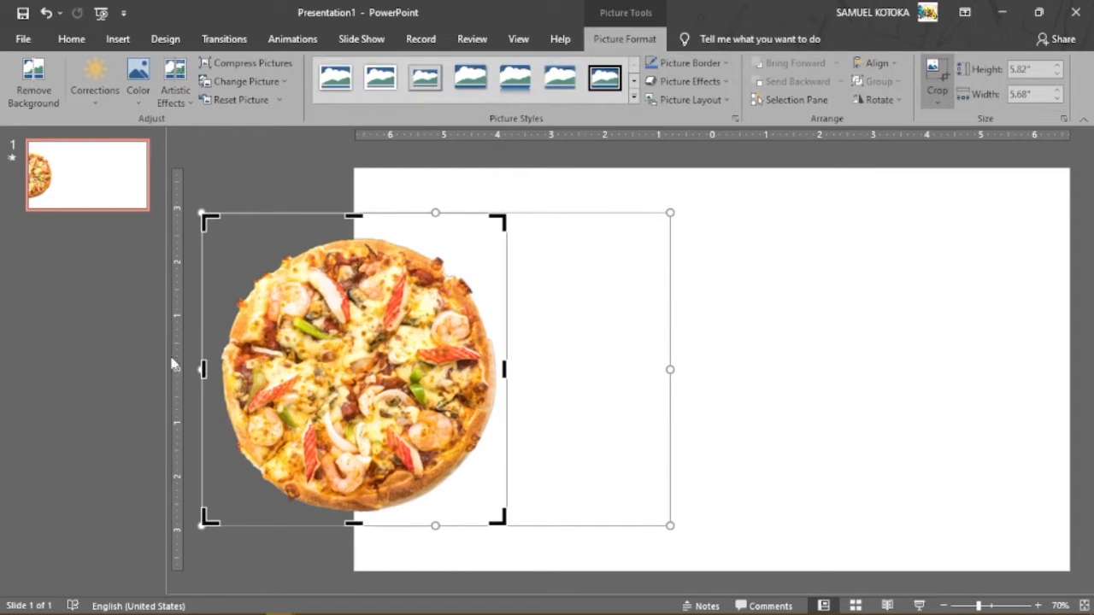
{"action": "left_click_drag", "start_coordinate": [204, 369], "coordinate": [348, 370]}
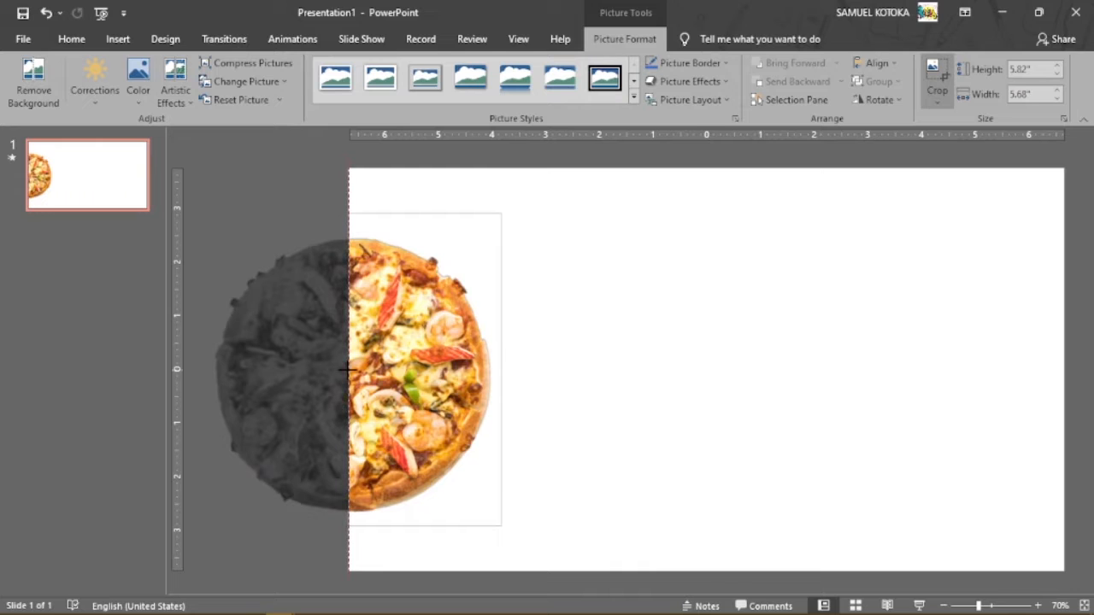
{"action": "left_click_drag", "start_coordinate": [347, 370], "coordinate": [346, 371]}
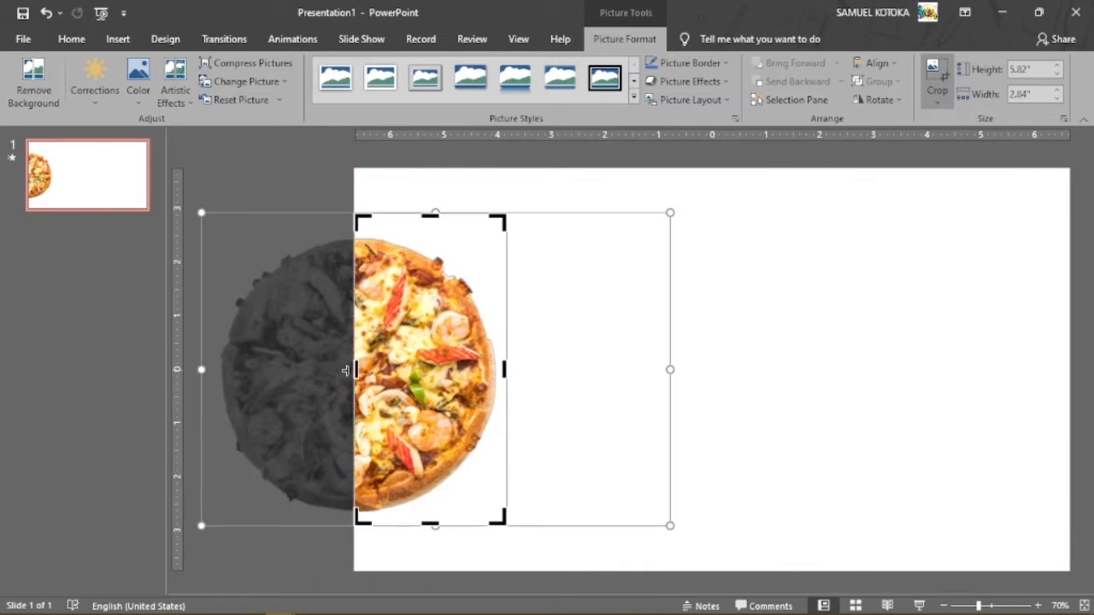
{"action": "left_click", "coordinate": [938, 81]}
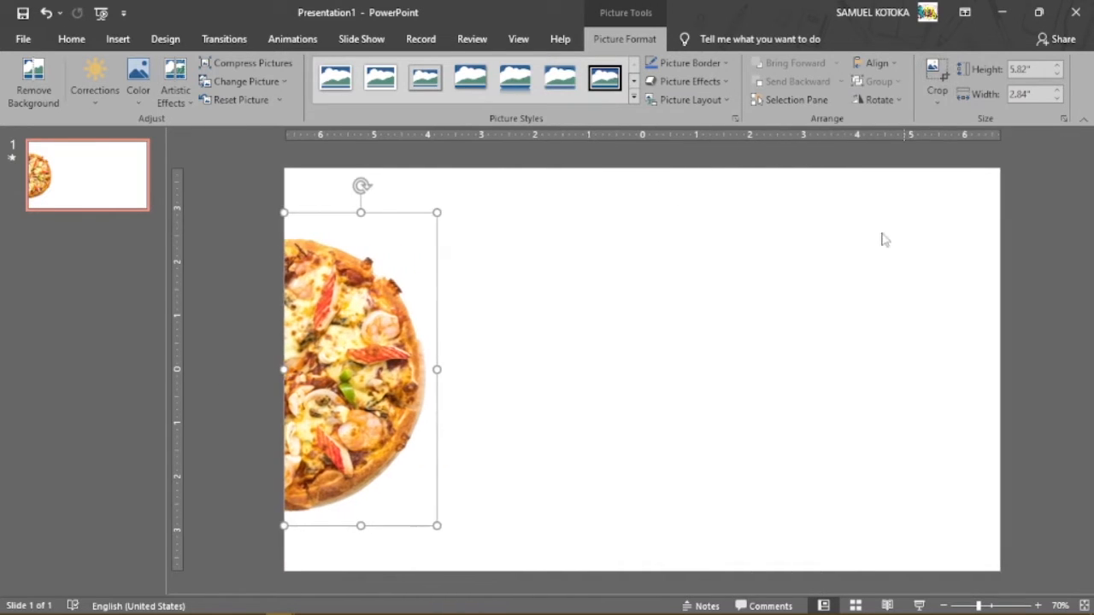
{"action": "left_click", "coordinate": [603, 419]}
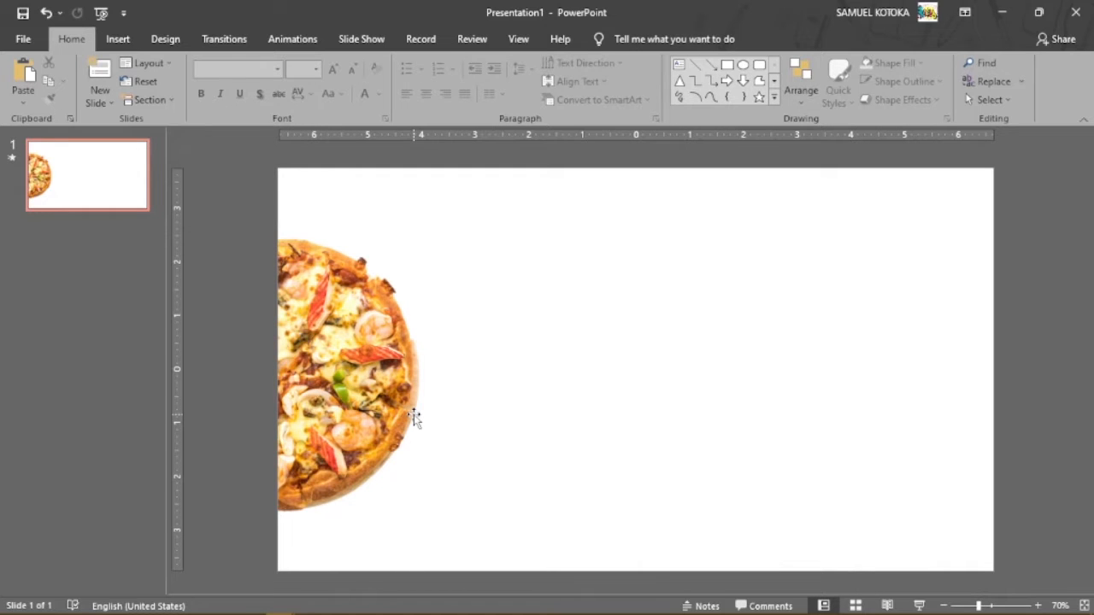
Switch to the lesson No1_La Pizzato presentation and check the pizza picture and the dashed arc around it.
{"action": "key", "text": "alt+Tab"}
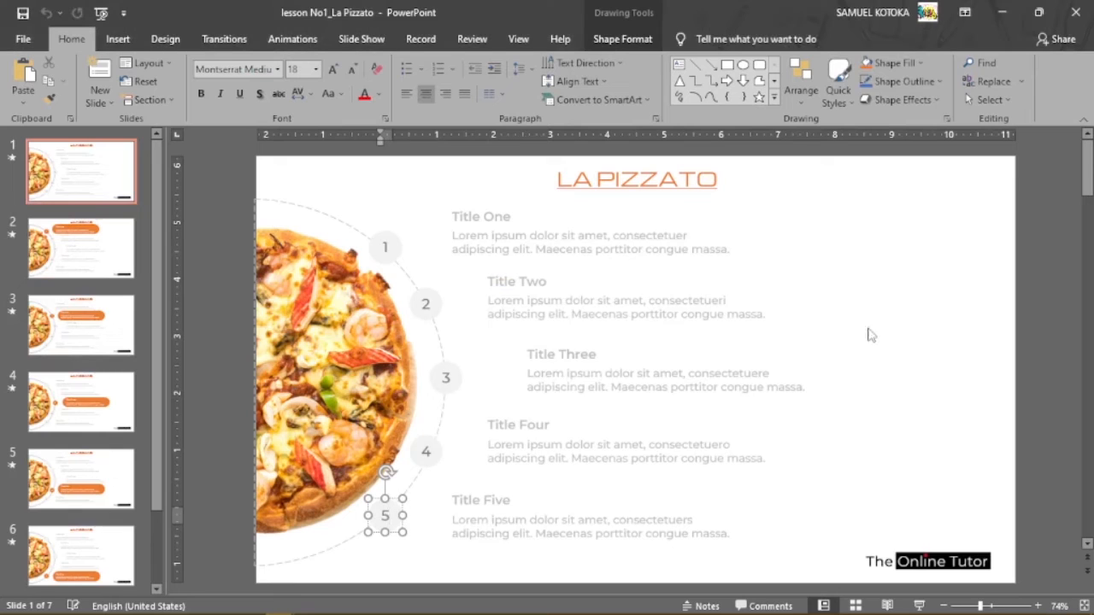
{"action": "left_click", "coordinate": [861, 336]}
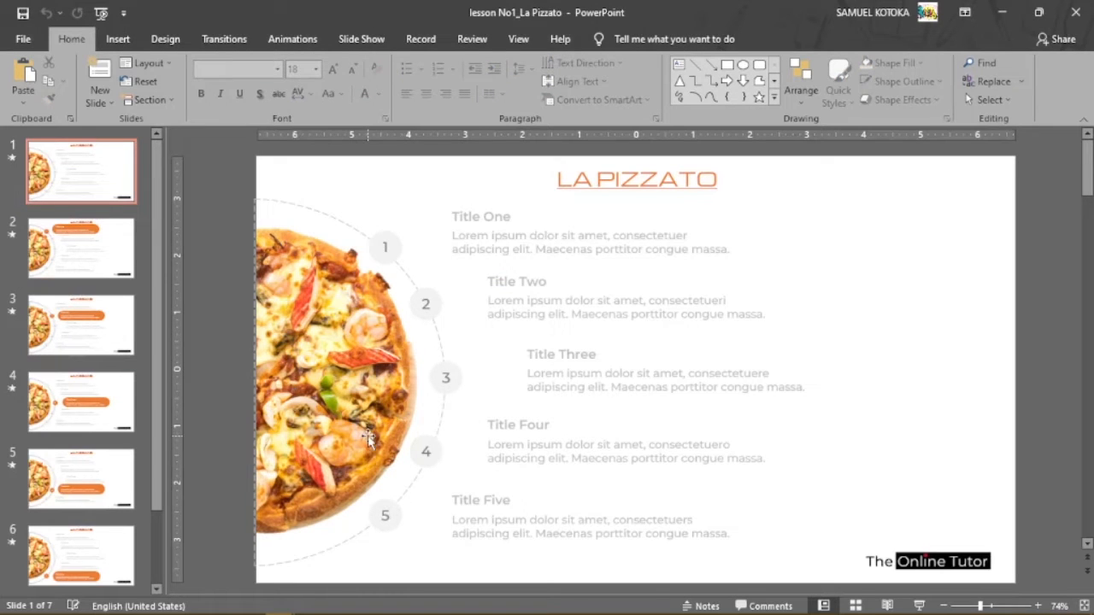
{"action": "left_click", "coordinate": [338, 401]}
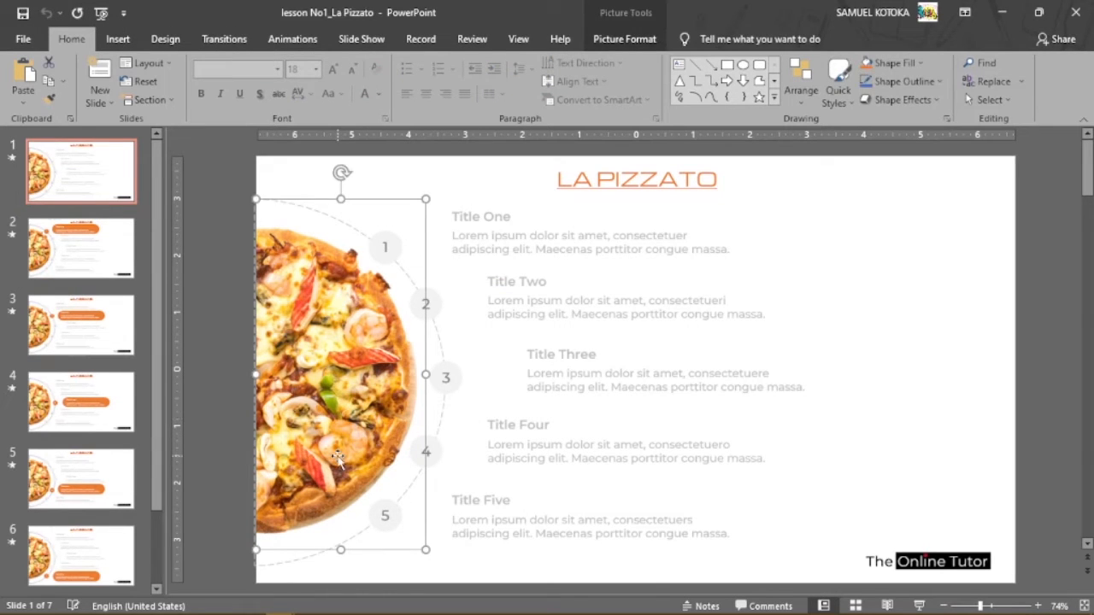
{"action": "left_click", "coordinate": [989, 315]}
{"action": "left_click", "coordinate": [442, 416]}
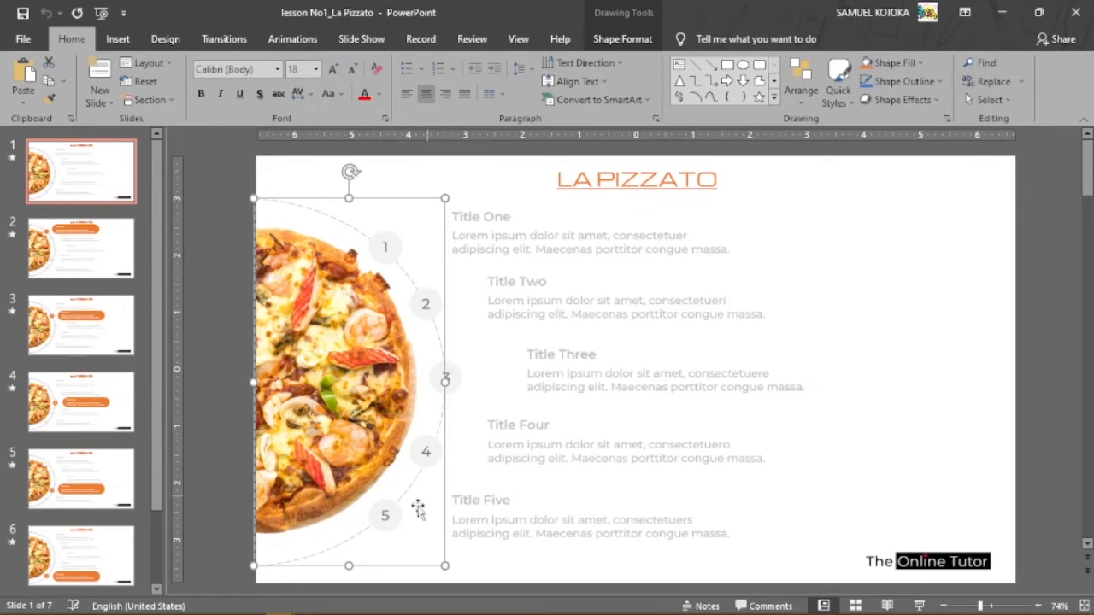
Switch back to Presentation1 and draw a circle about 4.96" in diameter in the empty area beside the pizza.
{"action": "key", "text": "alt+Tab"}
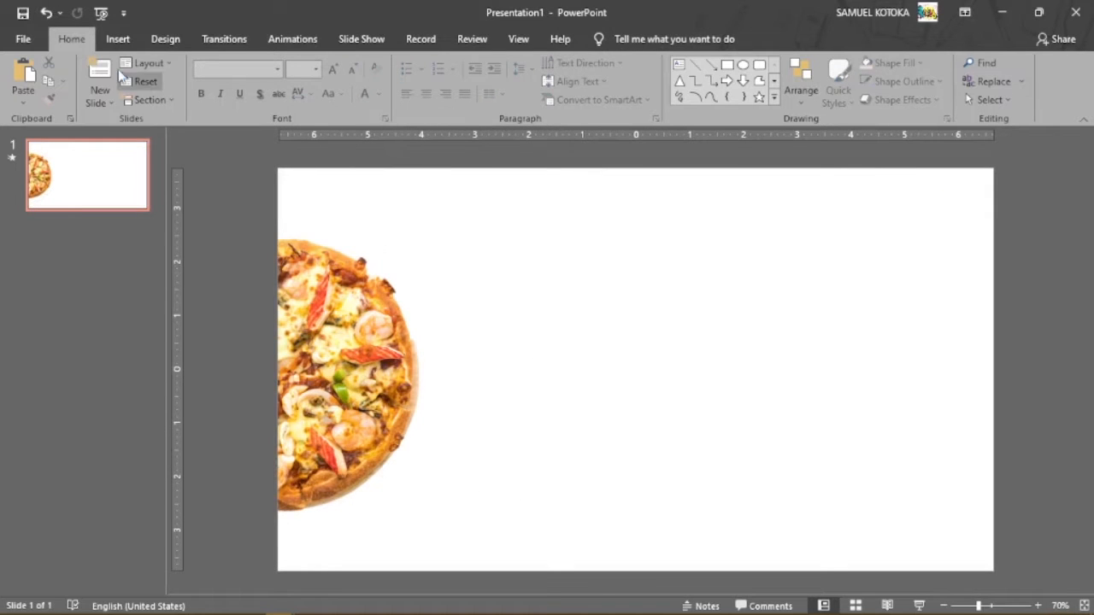
{"action": "left_click", "coordinate": [118, 38]}
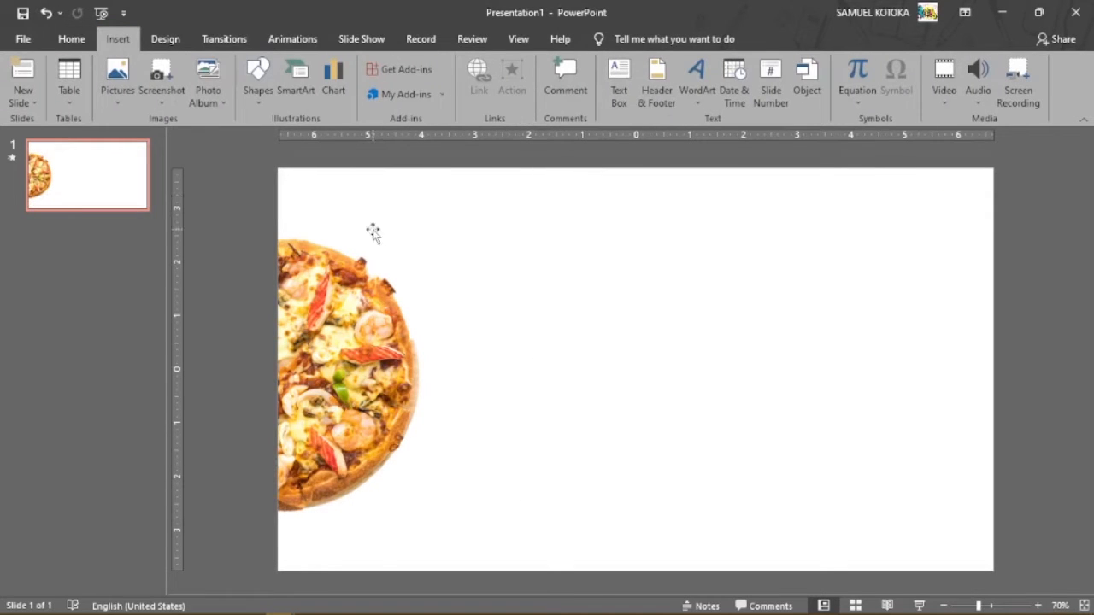
{"action": "left_click", "coordinate": [258, 81]}
{"action": "left_click", "coordinate": [315, 136]}
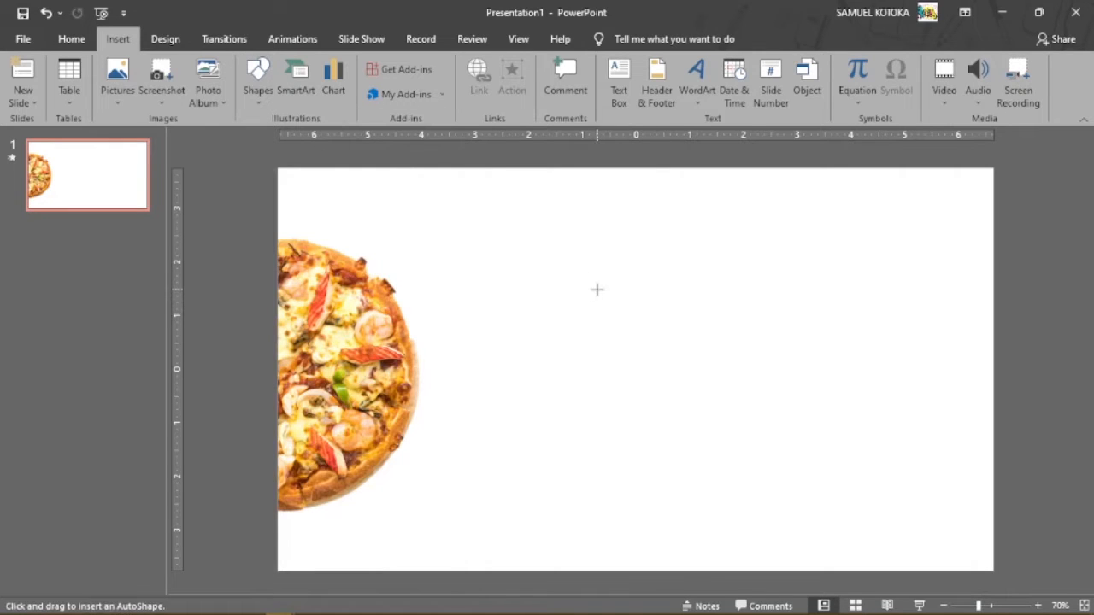
{"action": "left_click_drag", "start_coordinate": [597, 289], "coordinate": [834, 568]}
{"action": "left_click_drag", "start_coordinate": [786, 493], "coordinate": [728, 427]}
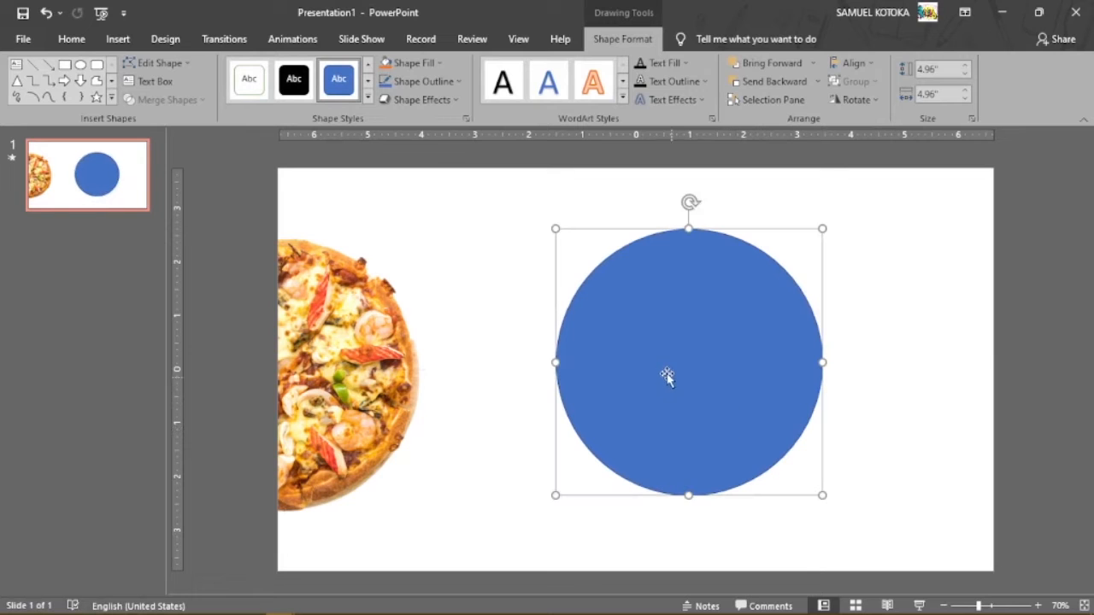
{"action": "left_click", "coordinate": [484, 288]}
Draw a rectangle about 6.49" high and 4.12" wide that covers the left half of the blue circle.
{"action": "left_click", "coordinate": [118, 38]}
{"action": "left_click", "coordinate": [259, 103]}
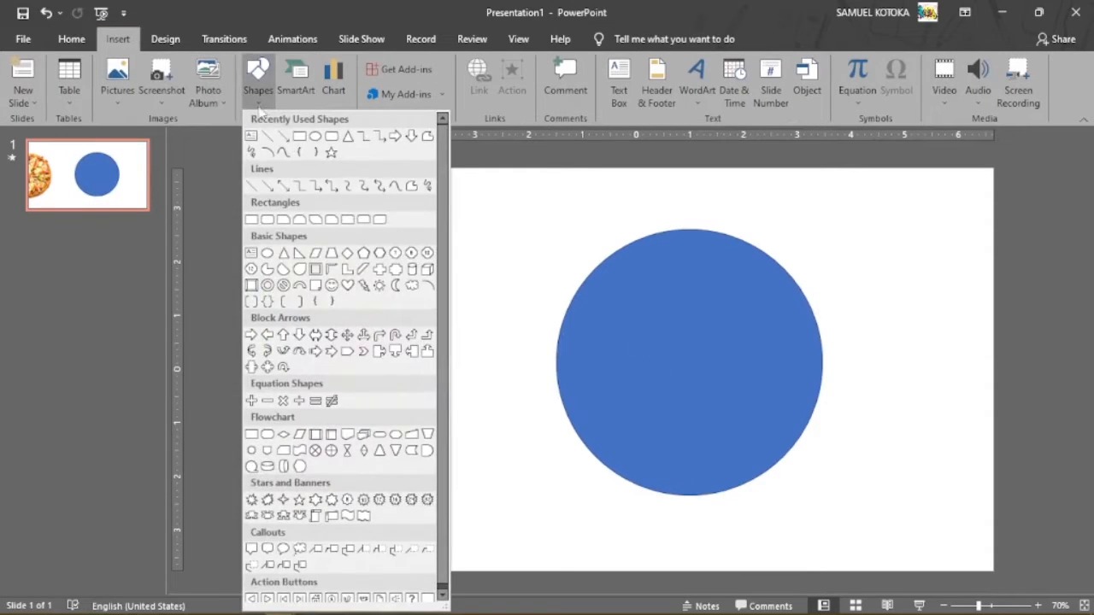
{"action": "left_click", "coordinate": [298, 138]}
{"action": "left_click_drag", "start_coordinate": [471, 202], "coordinate": [693, 551]}
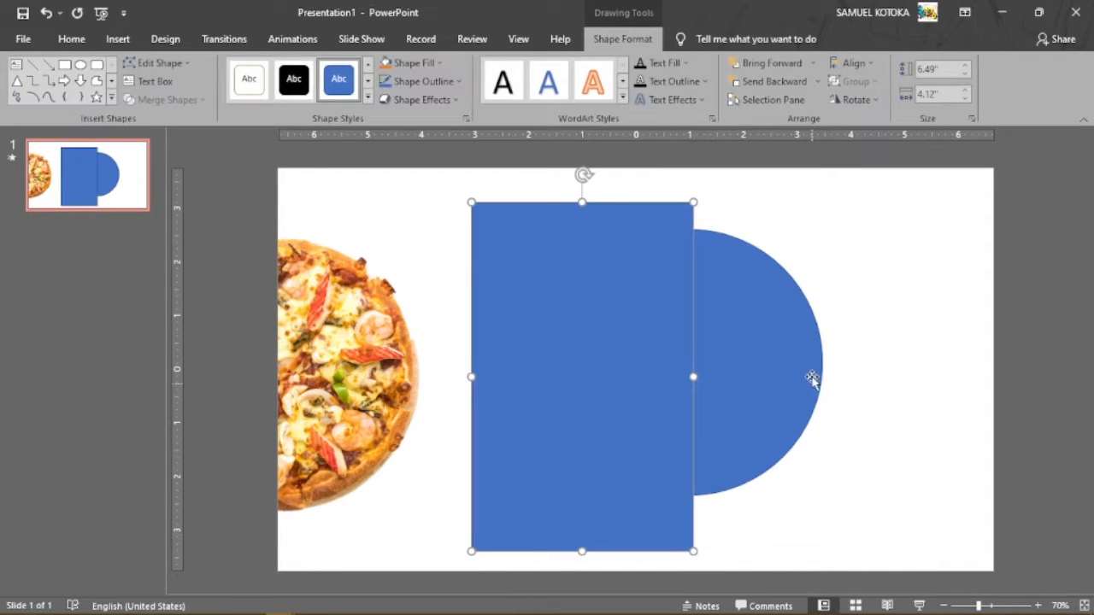
{"action": "left_click", "coordinate": [862, 309]}
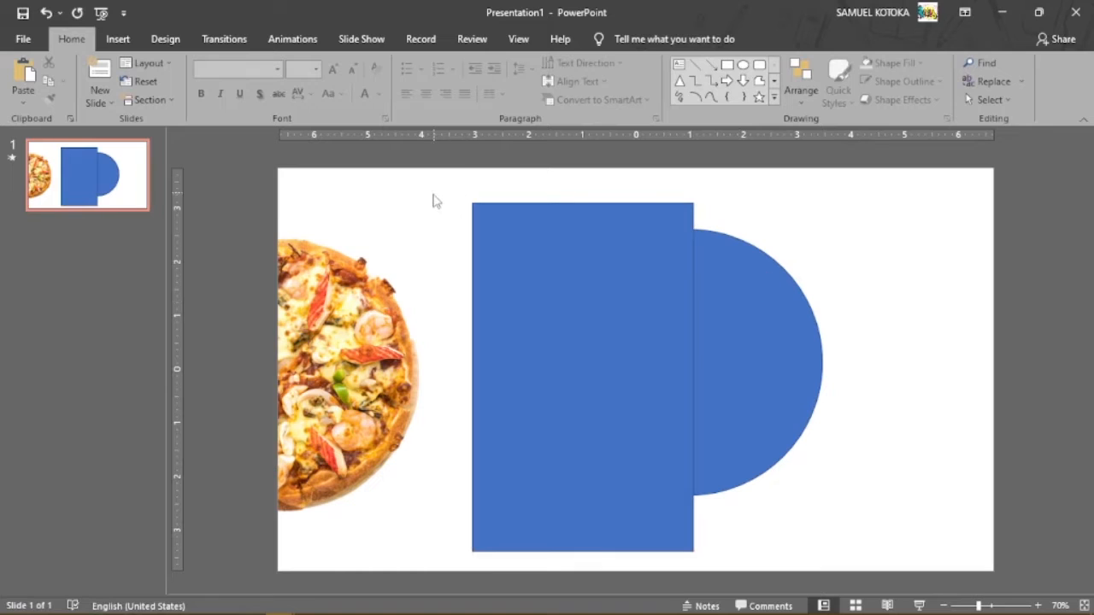
Split the overlapping rectangle and circle into separate pieces by merging them with the Fragment option.
{"action": "left_click_drag", "start_coordinate": [432, 180], "coordinate": [860, 576]}
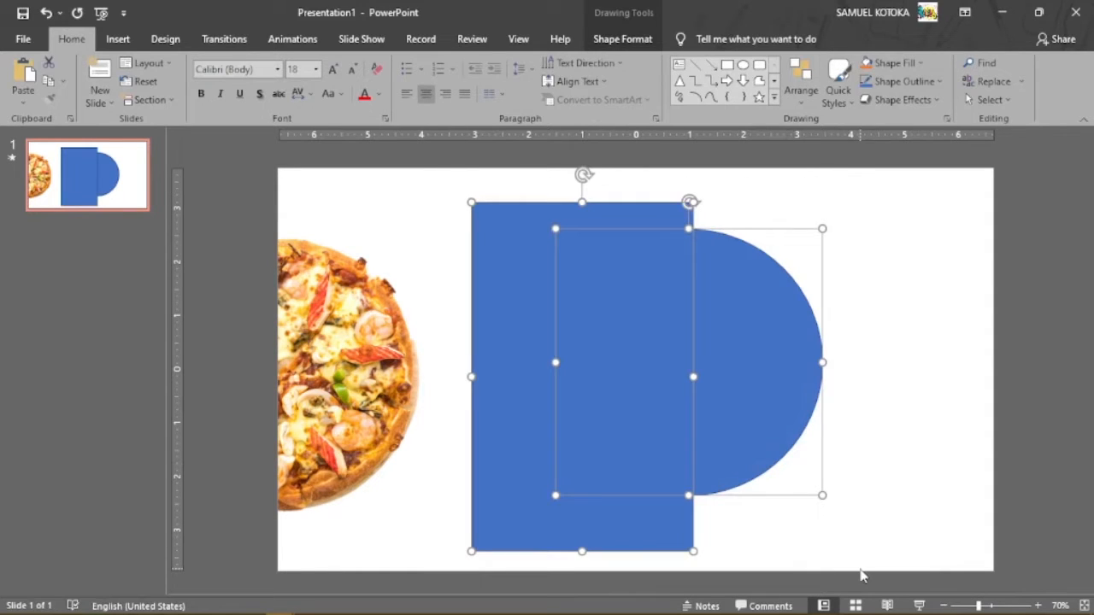
{"action": "left_click", "coordinate": [623, 40]}
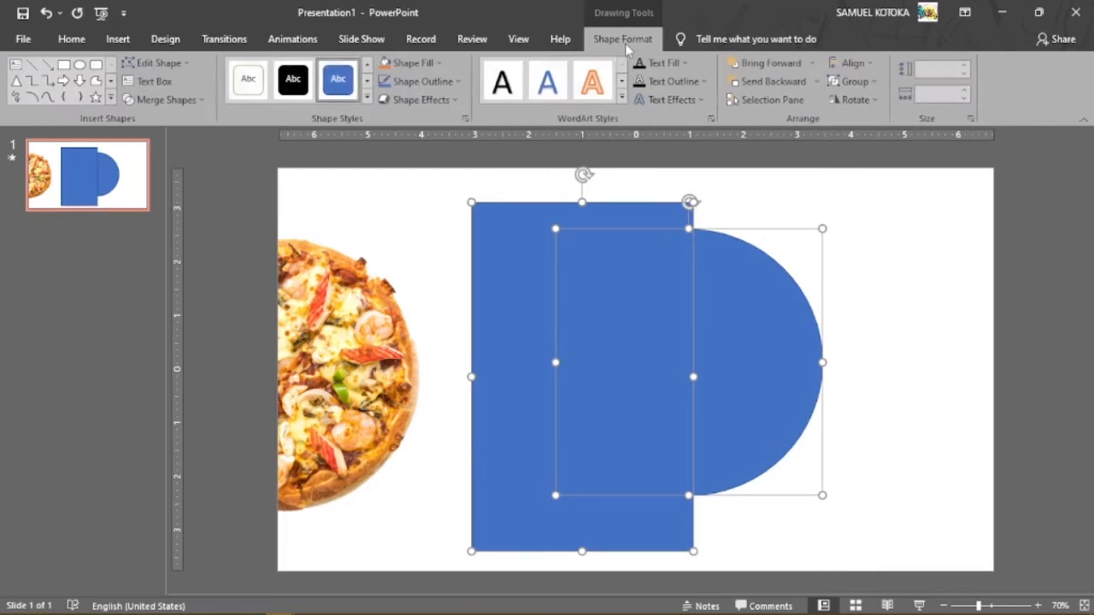
{"action": "left_click", "coordinate": [203, 100]}
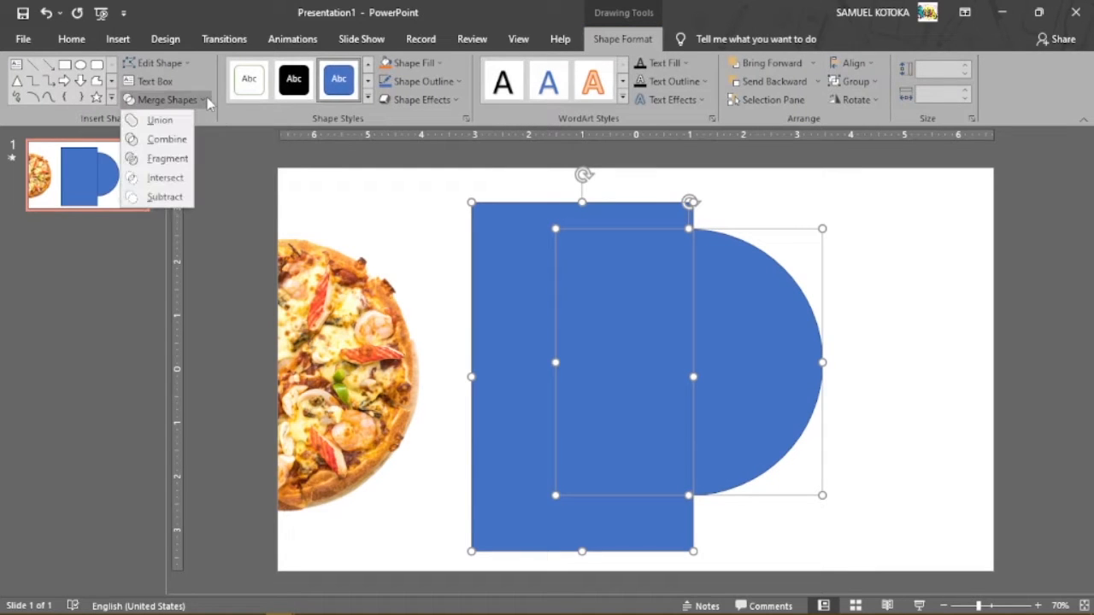
{"action": "left_click", "coordinate": [171, 161]}
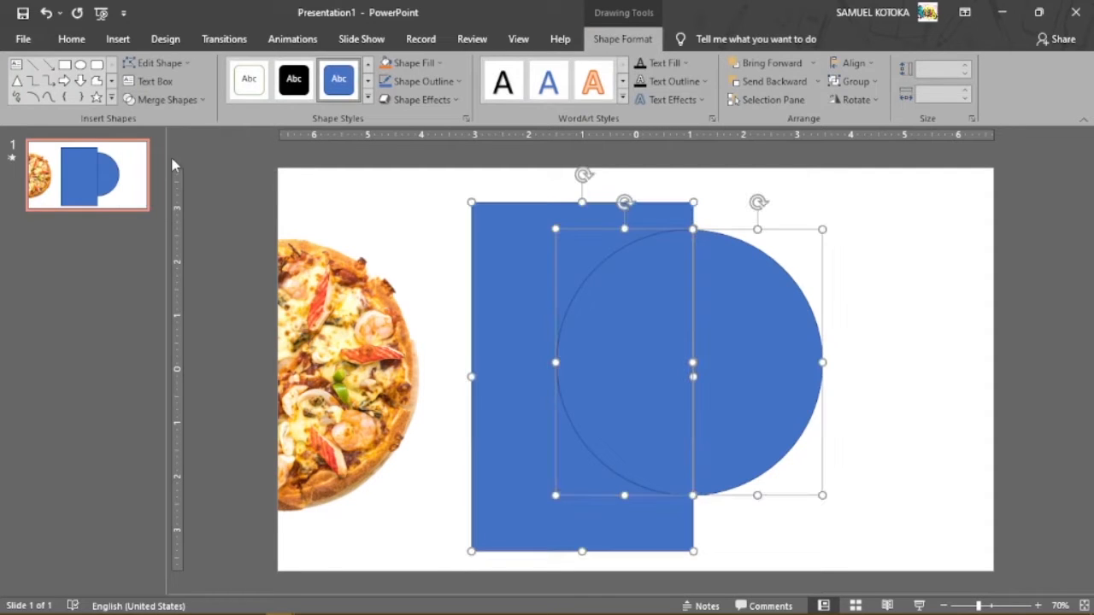
{"action": "left_click", "coordinate": [910, 352]}
Delete the left half circle and the rectangle piece, and move the remaining right half circle closer to the pizza.
{"action": "left_click", "coordinate": [653, 348]}
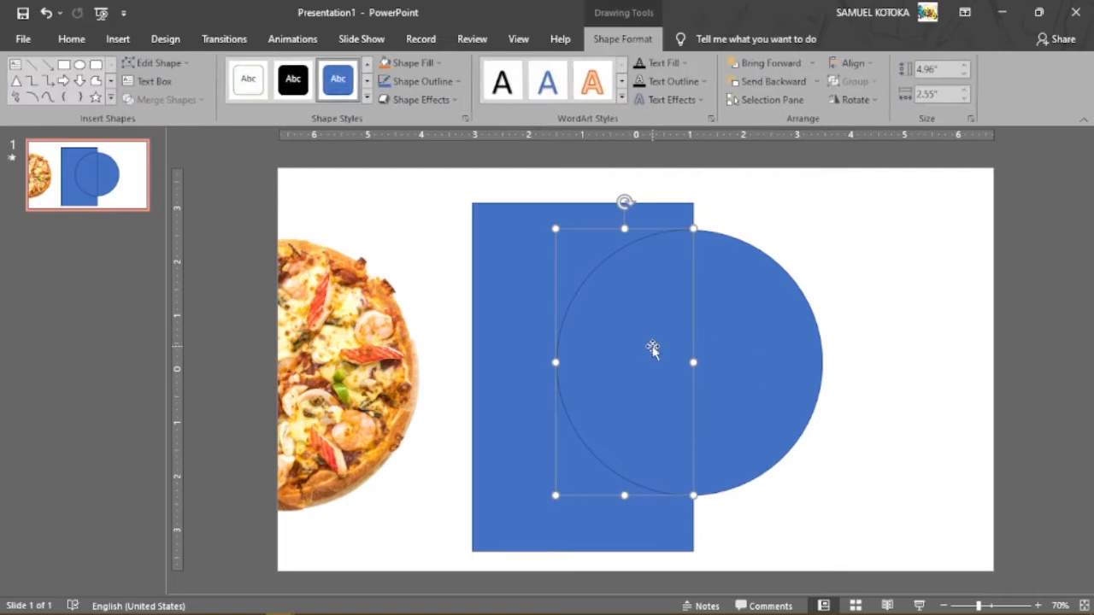
{"action": "key", "text": "Delete"}
{"action": "left_click", "coordinate": [532, 308]}
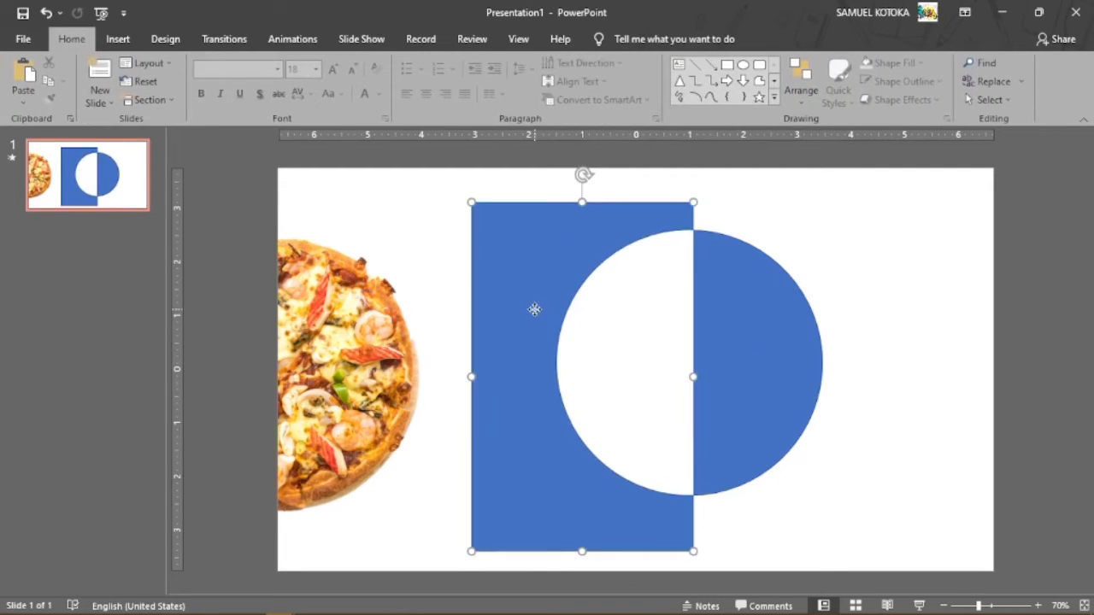
{"action": "key", "text": "Delete"}
{"action": "left_click", "coordinate": [723, 380]}
{"action": "left_click_drag", "start_coordinate": [723, 381], "coordinate": [552, 390]}
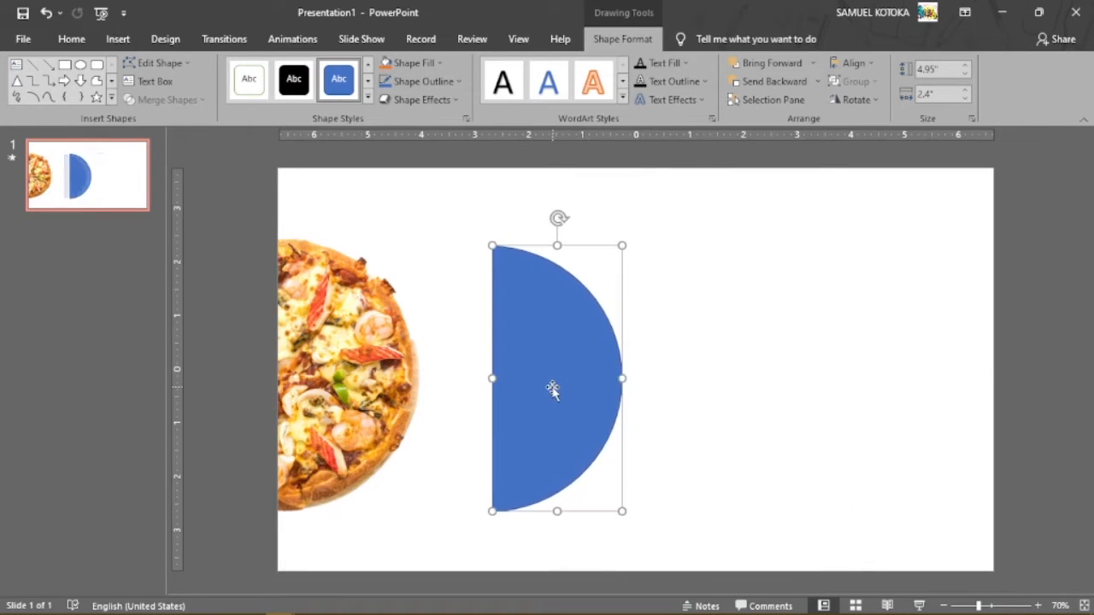
Remove the half circle's fill and give it a Long Dash outline in White, Background 1, Darker 25%.
{"action": "left_click", "coordinate": [442, 67]}
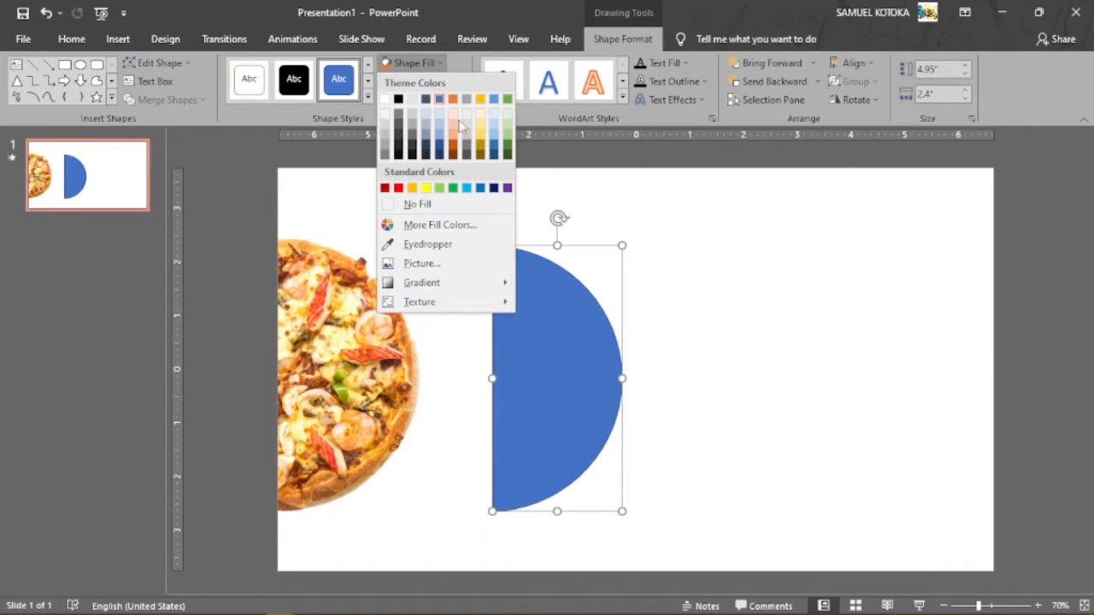
{"action": "left_click", "coordinate": [433, 209]}
{"action": "left_click", "coordinate": [458, 82]}
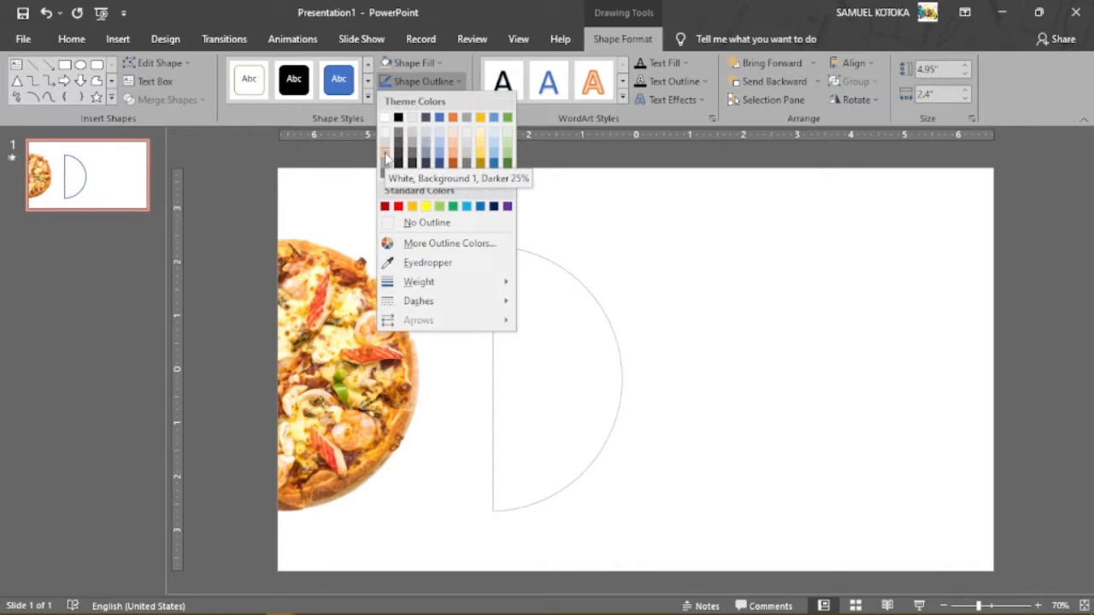
{"action": "left_click", "coordinate": [386, 156]}
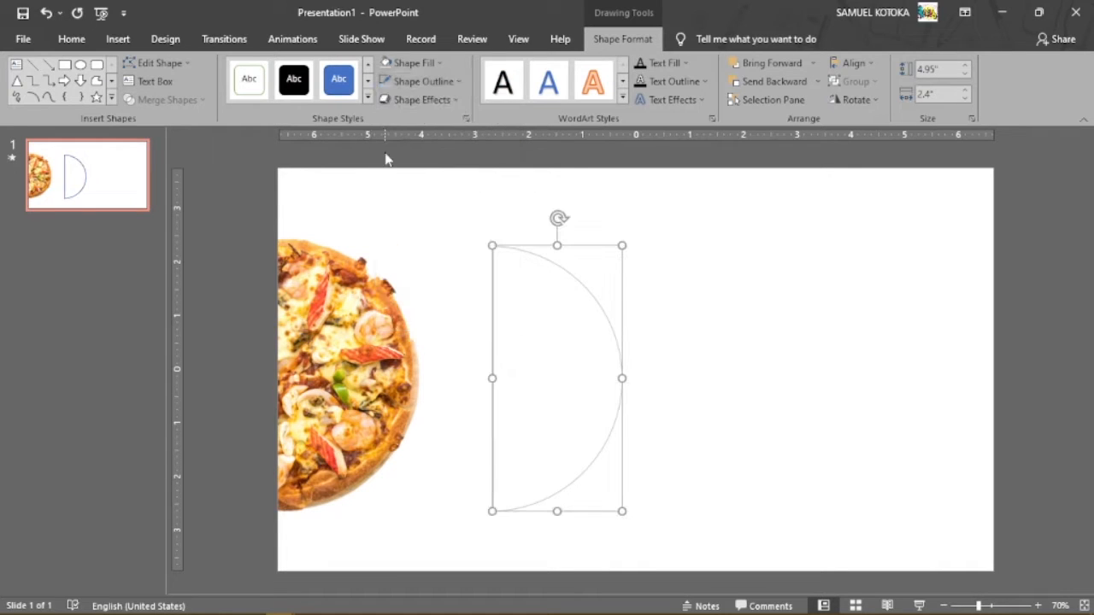
{"action": "left_click", "coordinate": [459, 82]}
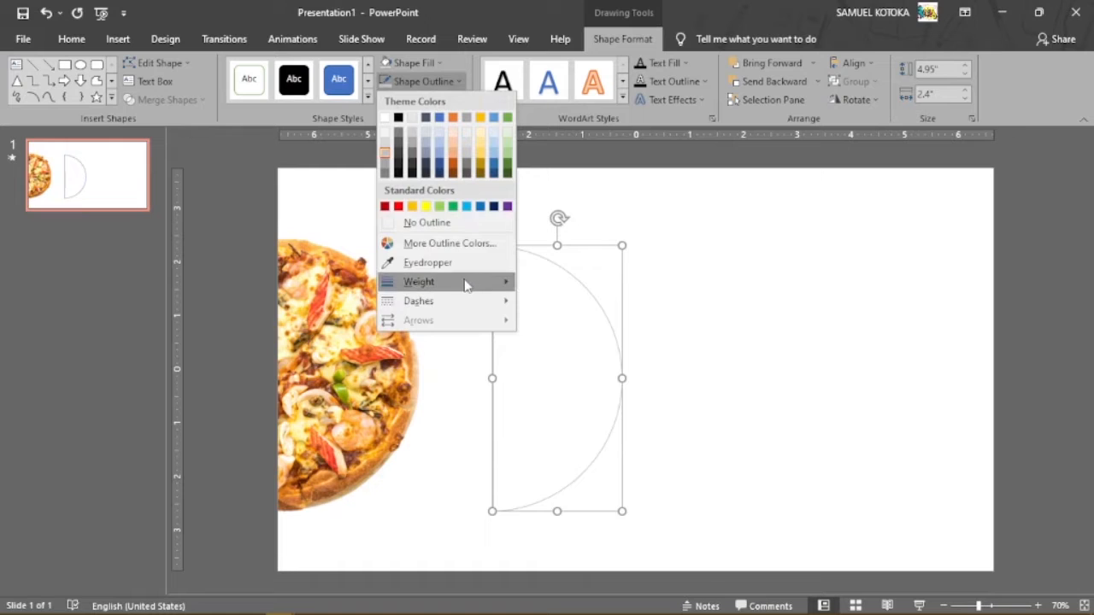
{"action": "mouse_move", "coordinate": [466, 303]}
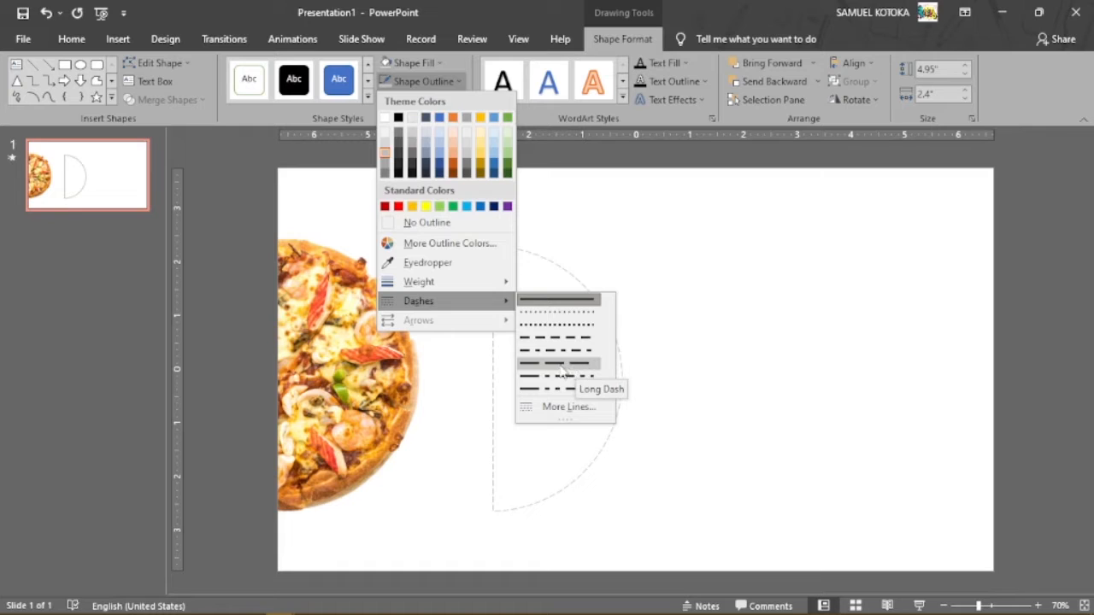
{"action": "left_click", "coordinate": [560, 368]}
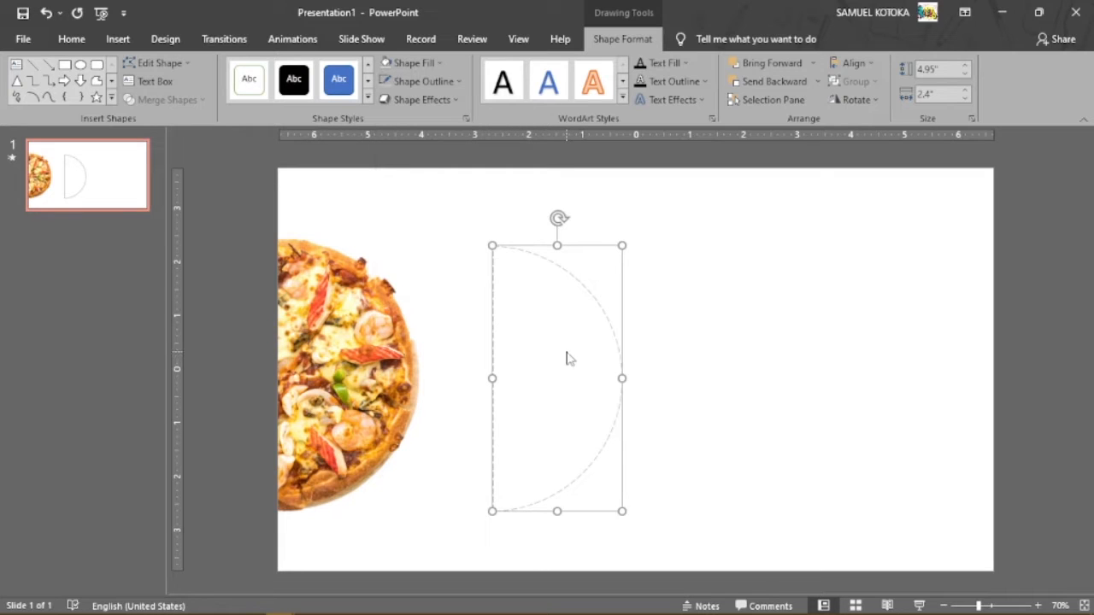
Enlarge the dashed half circle to about 6.48" high and 3.16" wide and place it around the pizza.
{"action": "left_click_drag", "start_coordinate": [492, 245], "coordinate": [452, 166]}
{"action": "left_click_drag", "start_coordinate": [610, 303], "coordinate": [476, 317]}
{"action": "left_click_drag", "start_coordinate": [435, 320], "coordinate": [426, 329]}
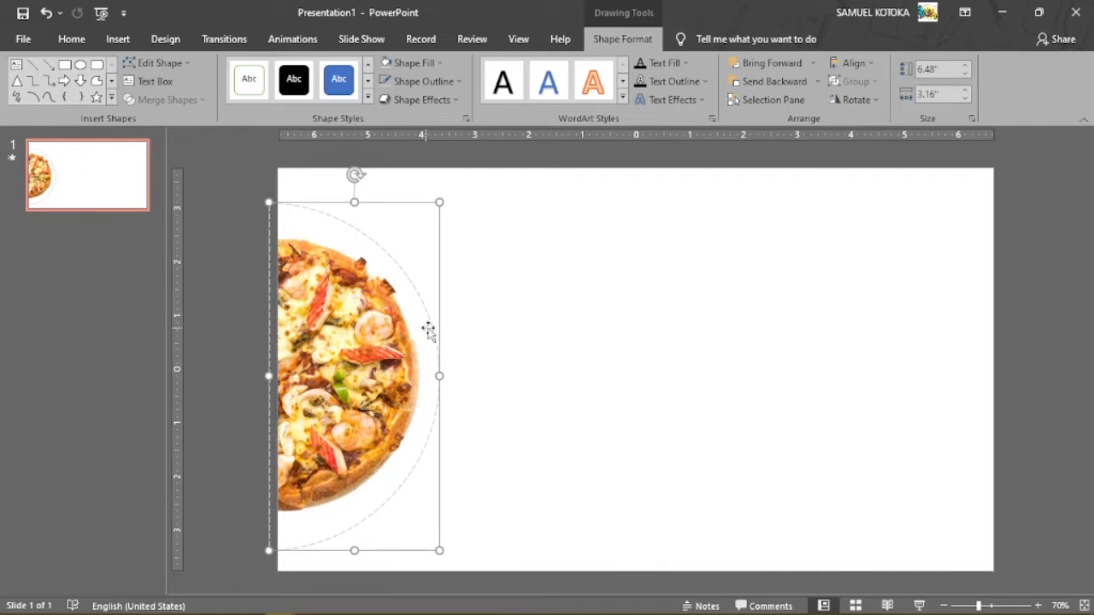
{"action": "left_click", "coordinate": [579, 343]}
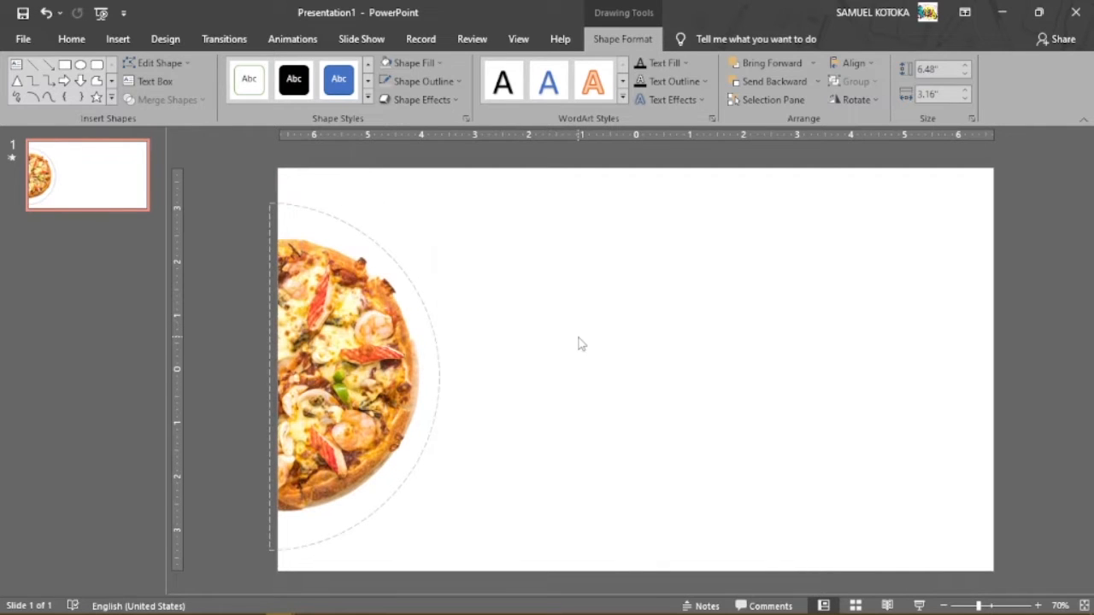
Shrink the dashed half circle to about 6.36" high and 3.11" wide and move it up to the slide's vertical middle.
{"action": "left_click", "coordinate": [396, 264]}
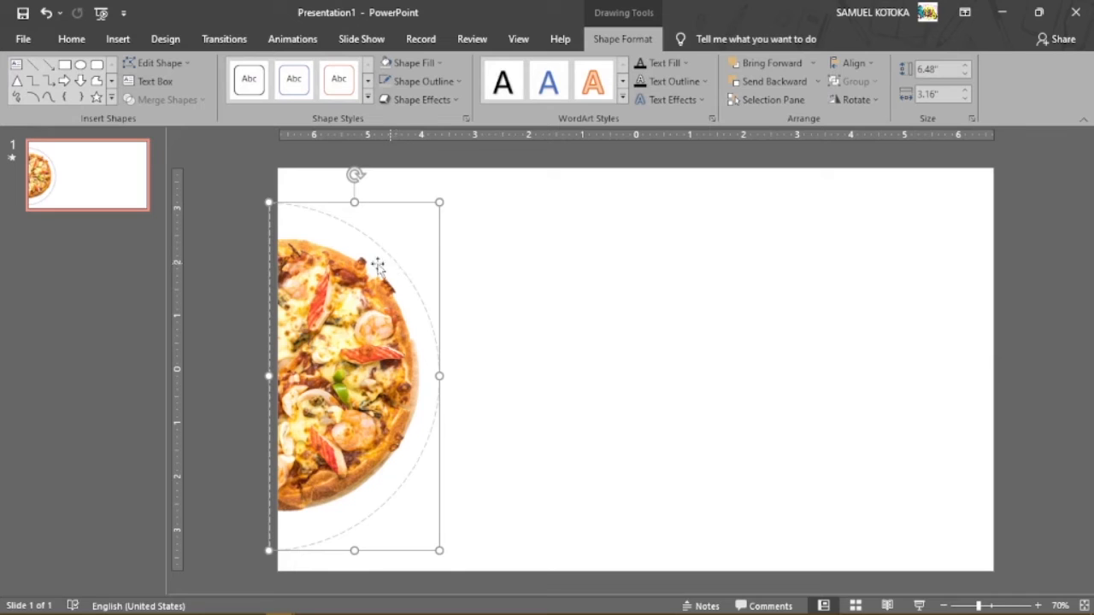
{"action": "left_click_drag", "start_coordinate": [269, 203], "coordinate": [271, 222]}
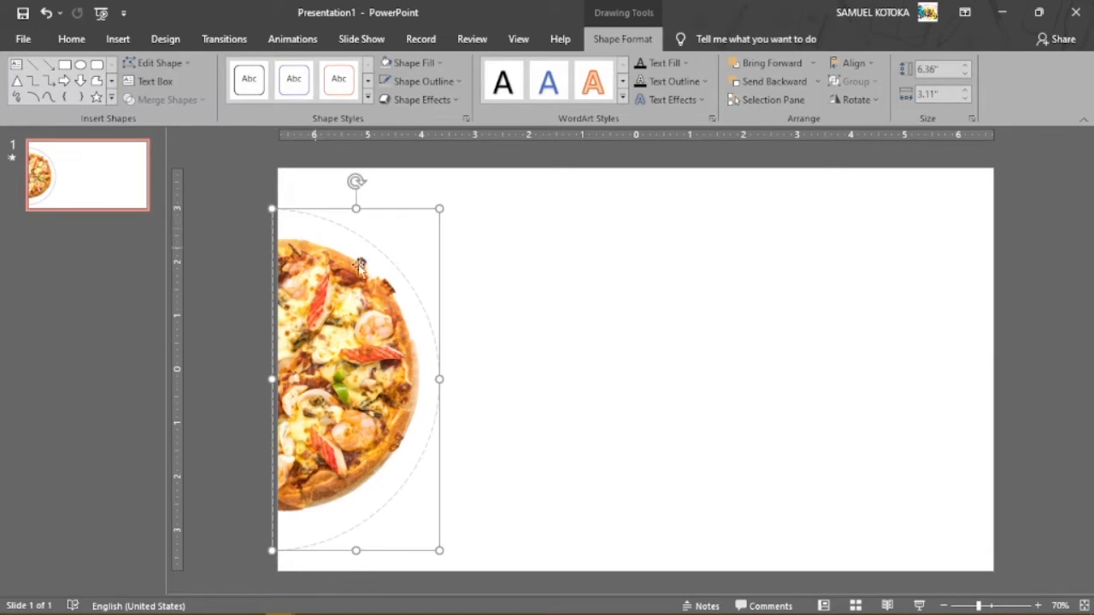
{"action": "left_click_drag", "start_coordinate": [378, 249], "coordinate": [377, 246]}
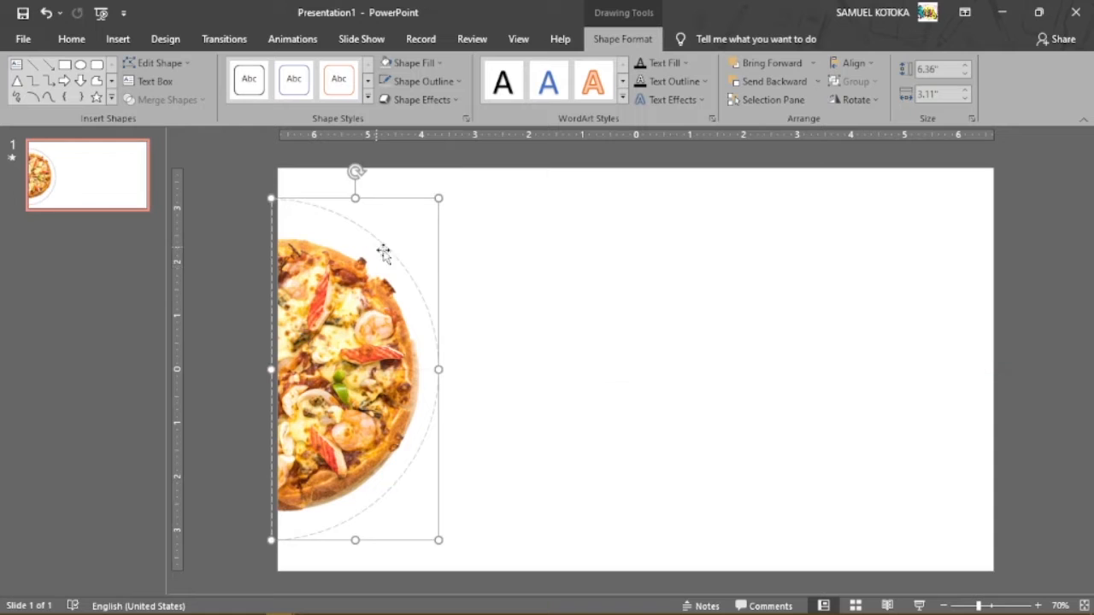
{"action": "left_click", "coordinate": [538, 282]}
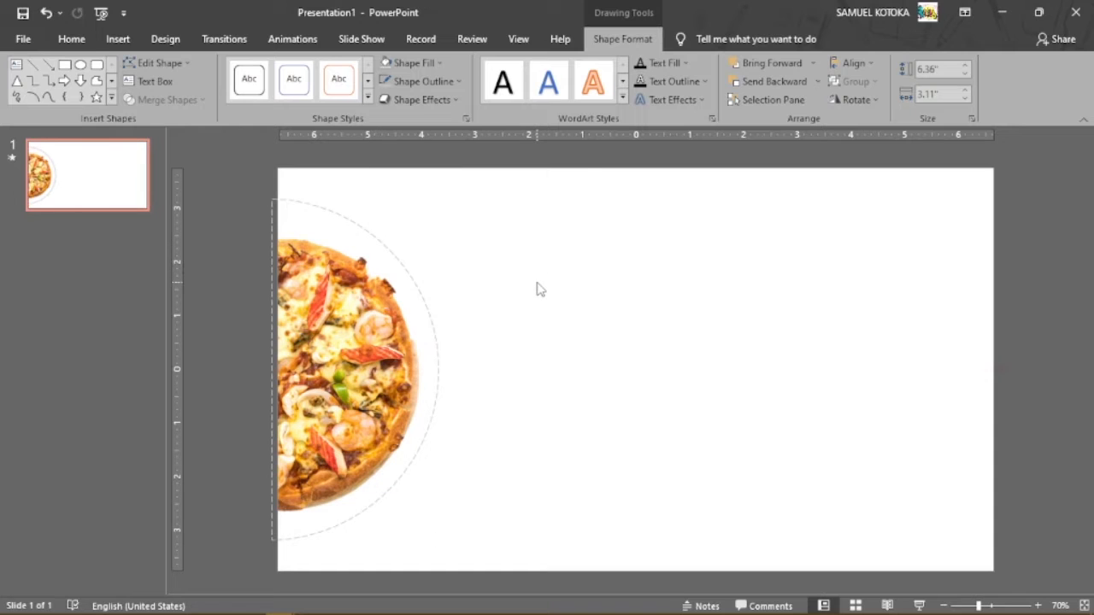
Reduce the dashed half circle's height to about 5.82" around its center and move it slightly down around the pizza.
{"action": "left_click", "coordinate": [436, 341]}
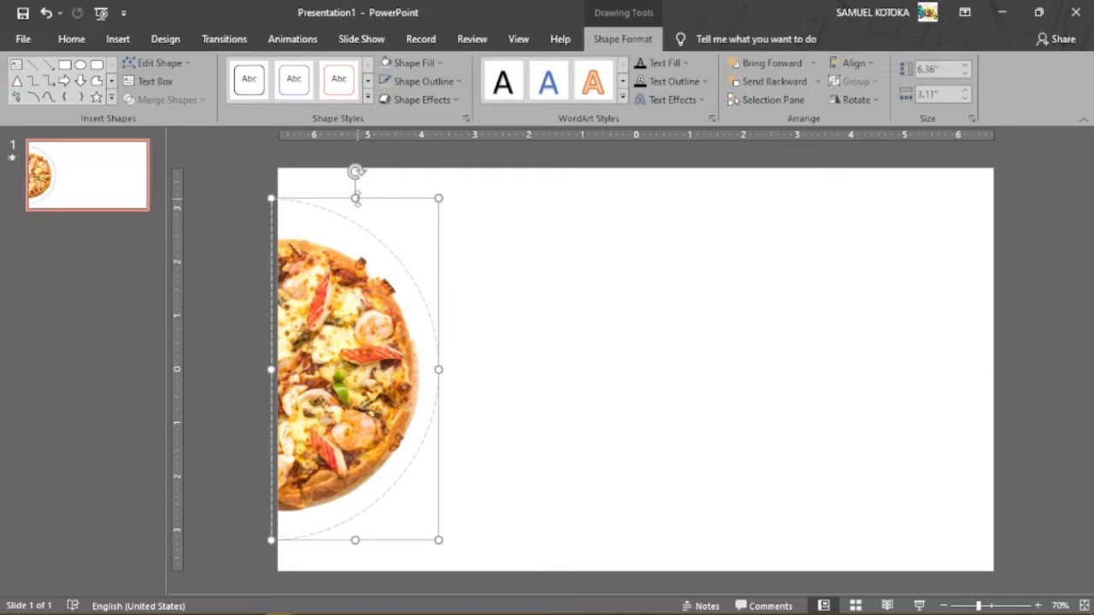
{"action": "left_click_drag", "start_coordinate": [356, 198], "coordinate": [358, 212]}
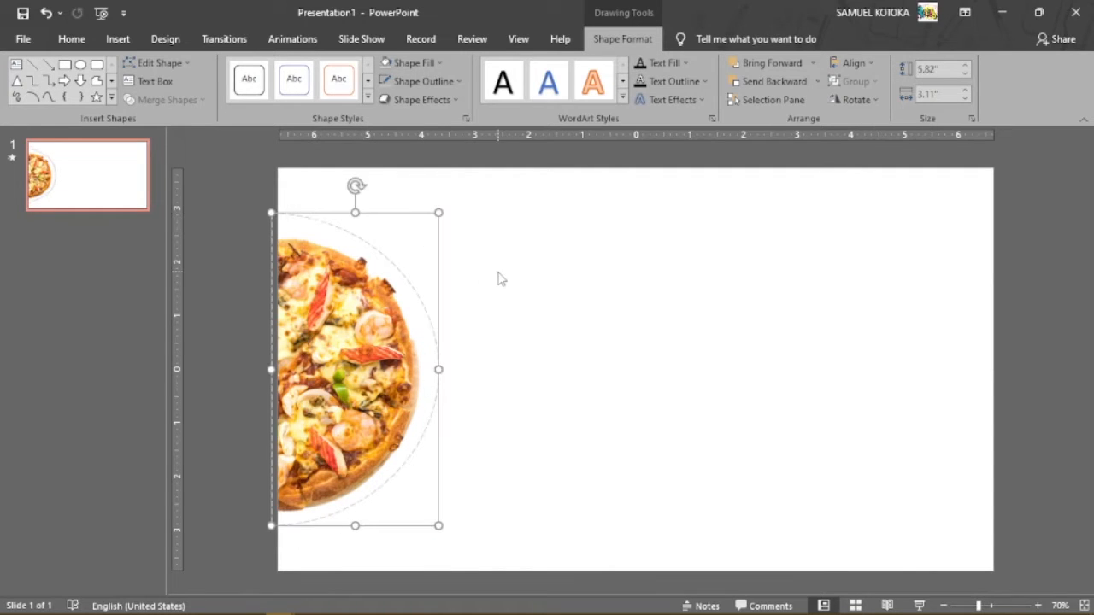
{"action": "left_click_drag", "start_coordinate": [364, 241], "coordinate": [366, 247]}
{"action": "left_click", "coordinate": [574, 271]}
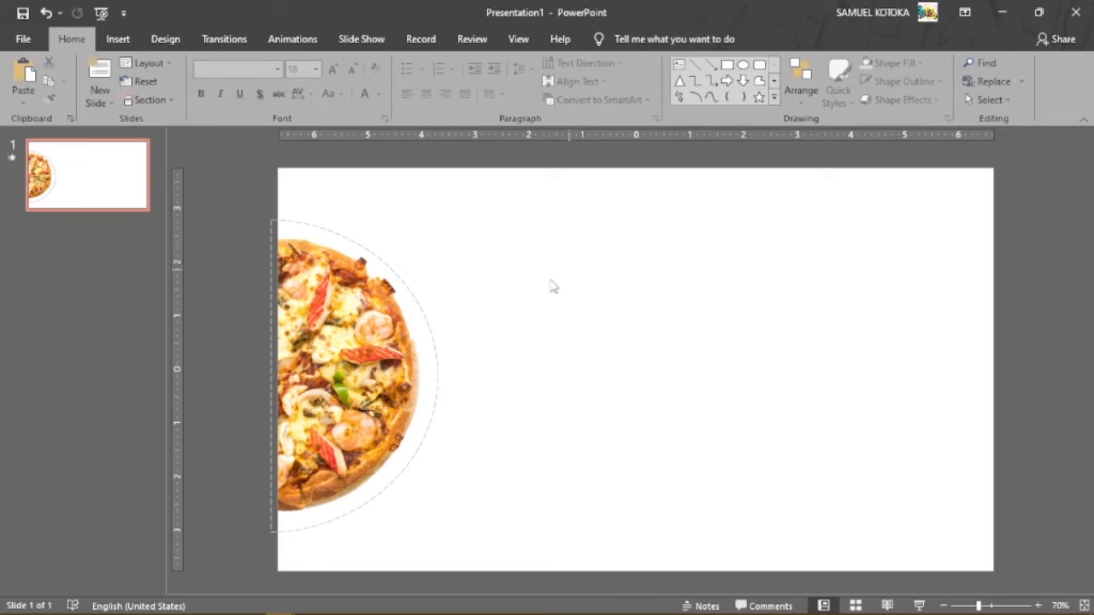
Nudge the dashed half circle right until its straight side coincides with the slide's left edge.
{"action": "left_click", "coordinate": [427, 320]}
{"action": "key", "text": "ctrl+Right"}
{"action": "key", "text": "ctrl+Right"}
{"action": "key", "text": "ctrl+Right"}
{"action": "key", "text": "ctrl+Right"}
{"action": "key", "text": "ctrl+Right"}
{"action": "key", "text": "ctrl+Right"}
{"action": "key", "text": "ctrl+Right"}
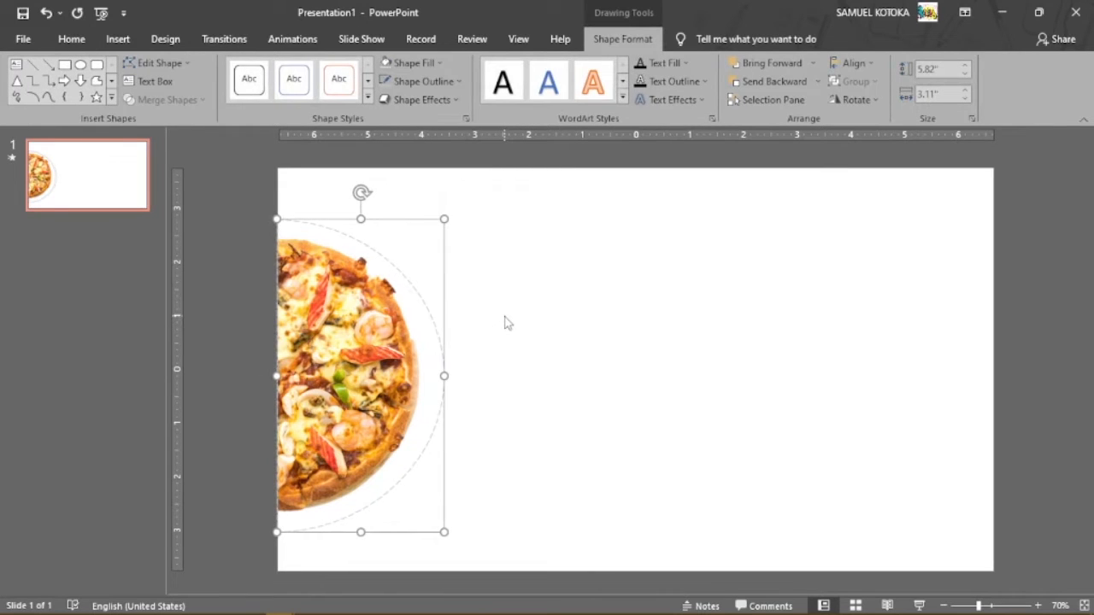
{"action": "left_click", "coordinate": [600, 307]}
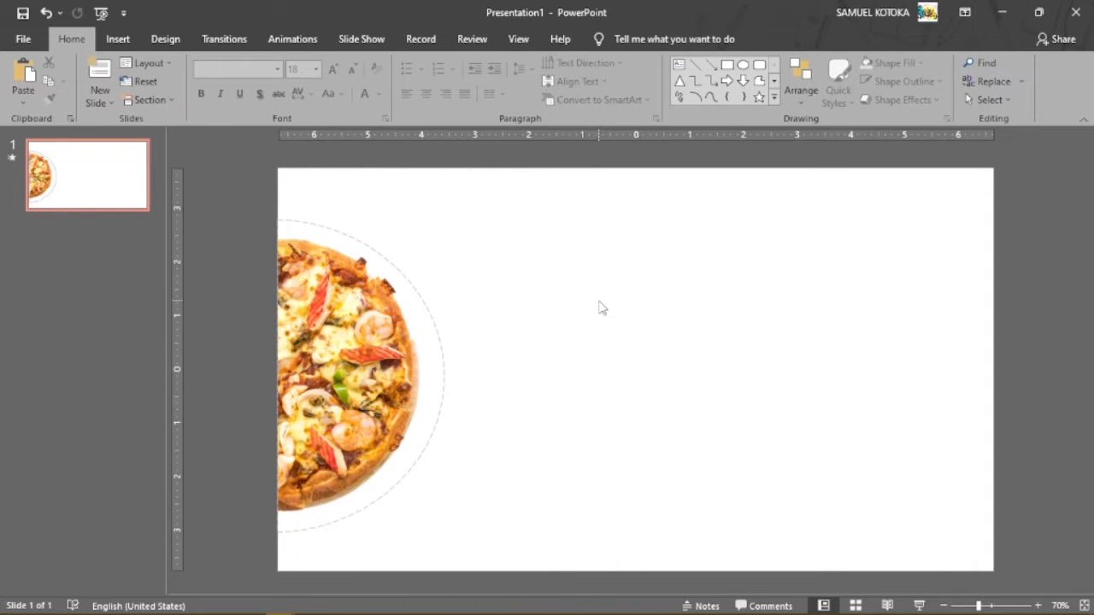
Examine the pizza picture and the five numbered circles along the dashed arc in the lesson No1_La Pizzato presentation, and return to Presentation1.
{"action": "key", "text": "alt+Tab"}
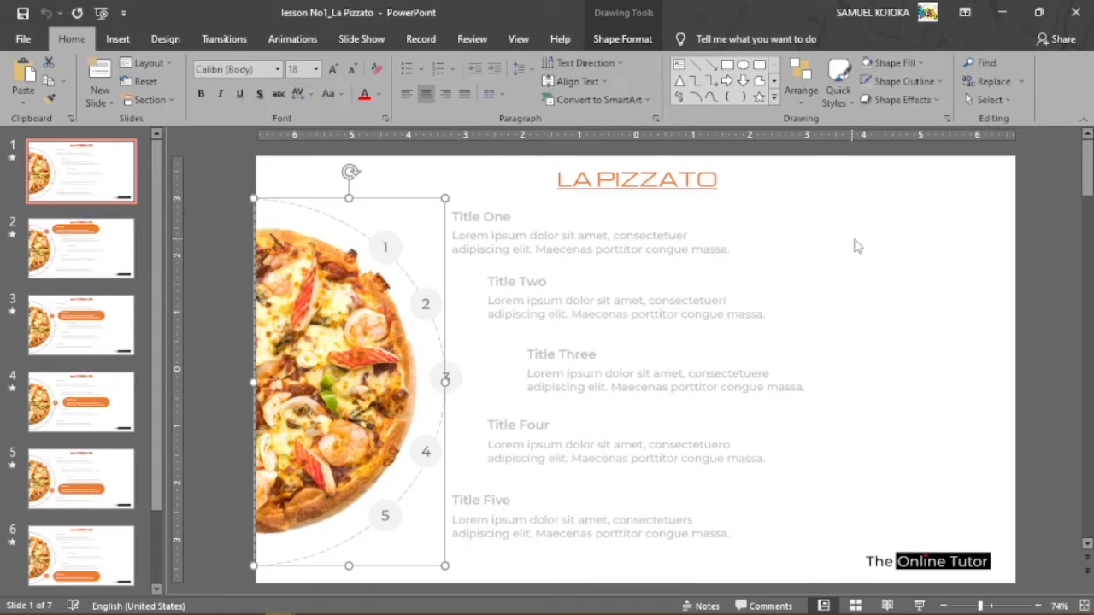
{"action": "left_click", "coordinate": [812, 262]}
{"action": "left_click", "coordinate": [348, 310]}
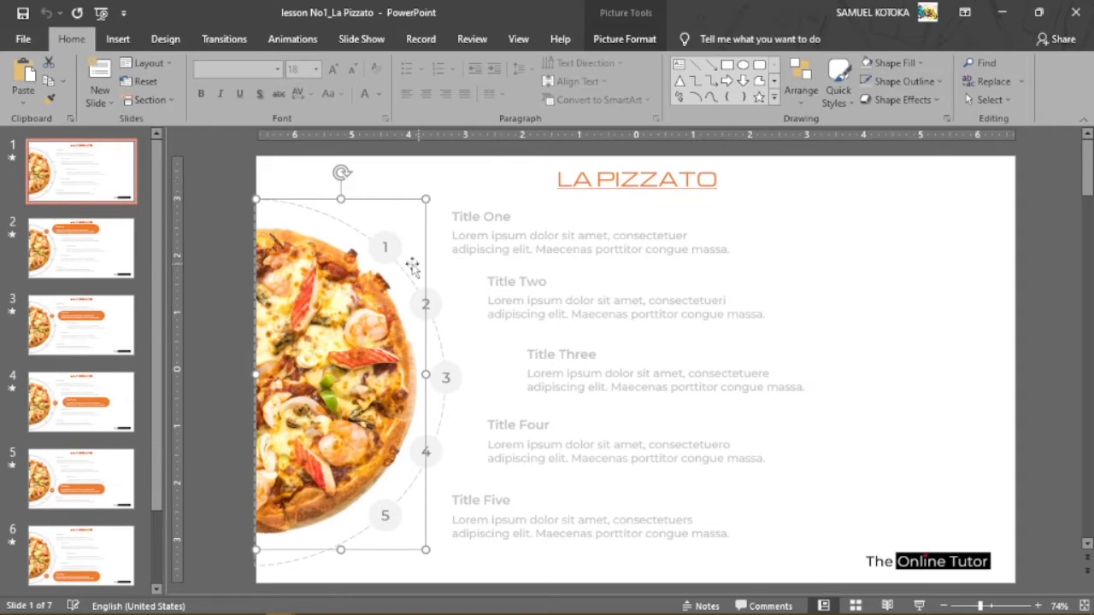
{"action": "left_click", "coordinate": [391, 247]}
{"action": "left_click", "coordinate": [425, 303]}
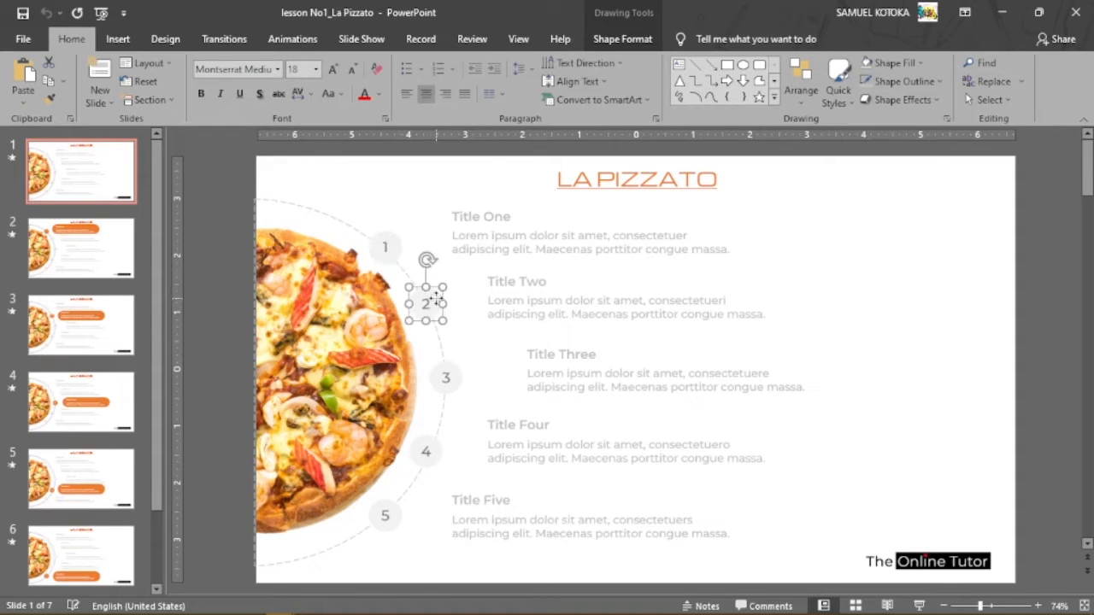
{"action": "left_click", "coordinate": [448, 376]}
{"action": "left_click", "coordinate": [429, 447]}
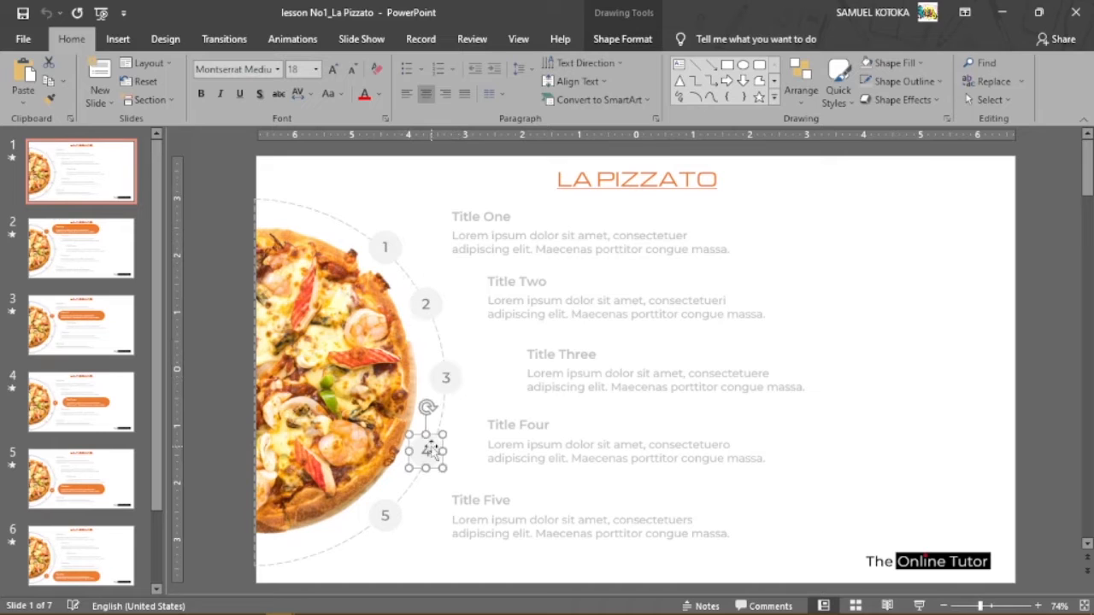
{"action": "left_click", "coordinate": [390, 515]}
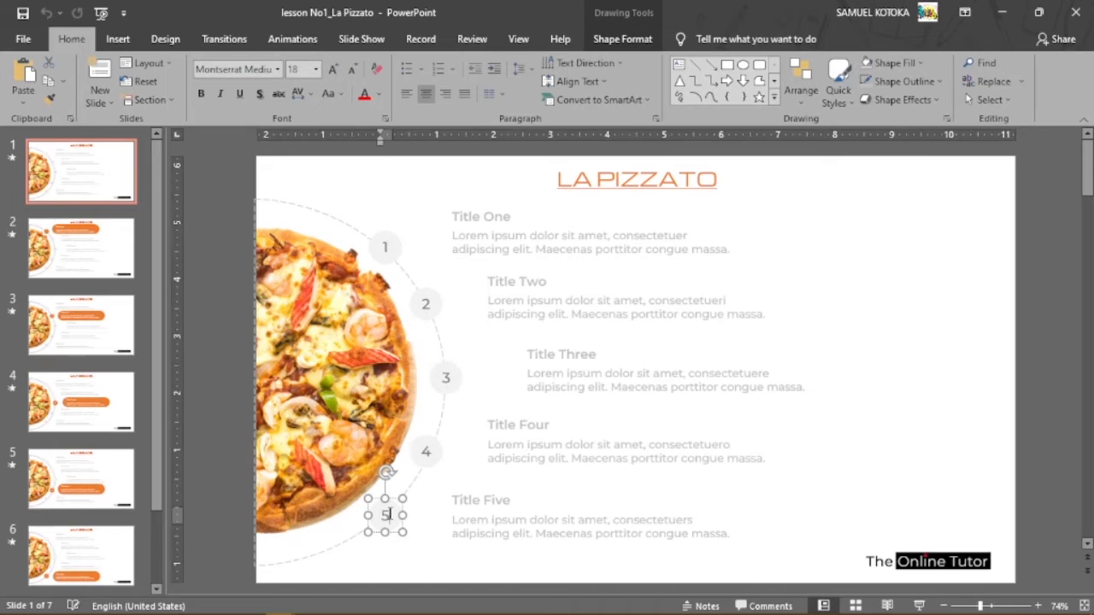
{"action": "left_click", "coordinate": [911, 248]}
{"action": "key", "text": "alt+Tab"}
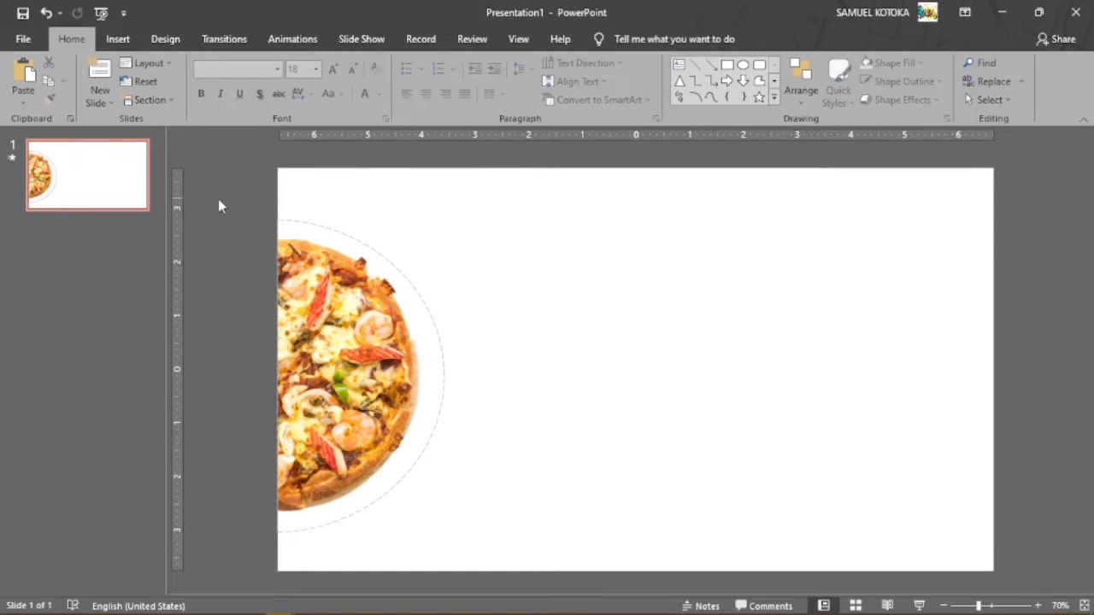
{"action": "left_click_drag", "start_coordinate": [215, 196], "coordinate": [489, 557]}
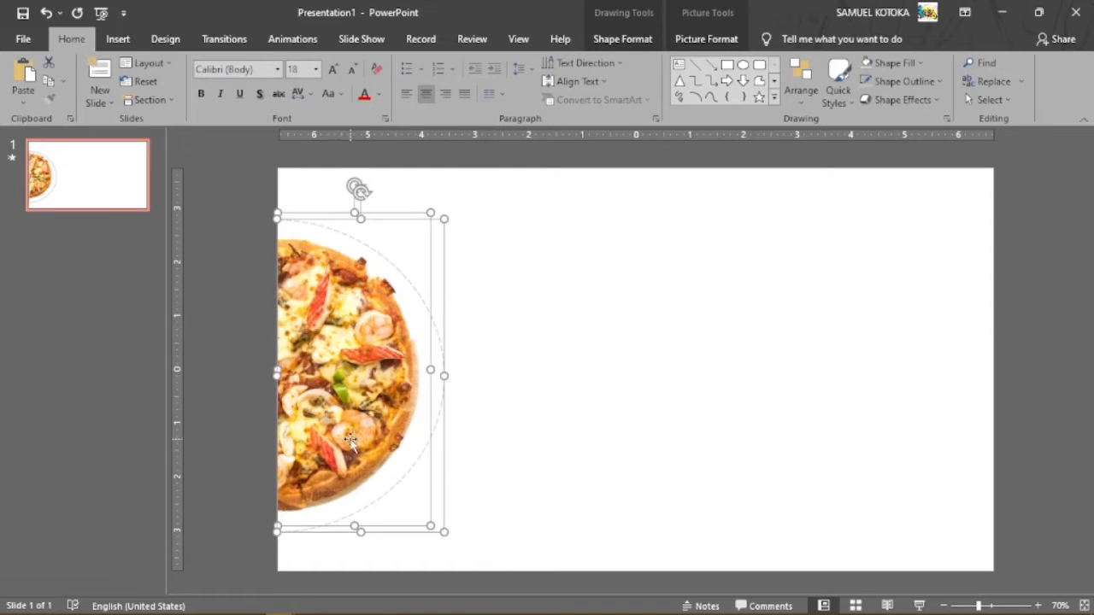
{"action": "left_click_drag", "start_coordinate": [351, 439], "coordinate": [350, 443]}
{"action": "left_click", "coordinate": [659, 335]}
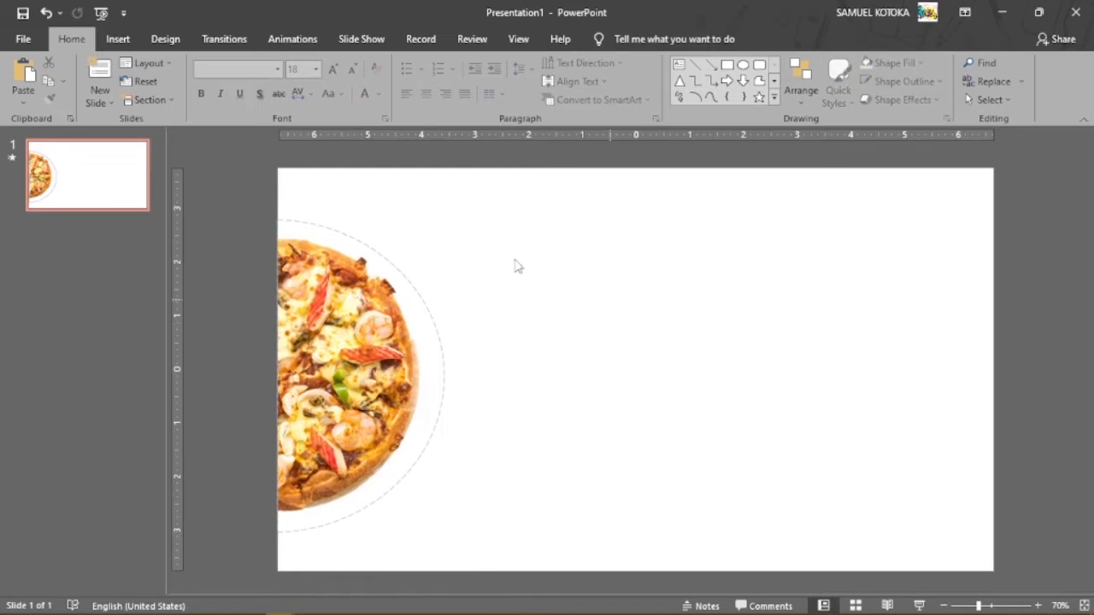
Draw a circle about 0.57" in diameter on the blank area beside the pizza.
{"action": "left_click", "coordinate": [118, 41]}
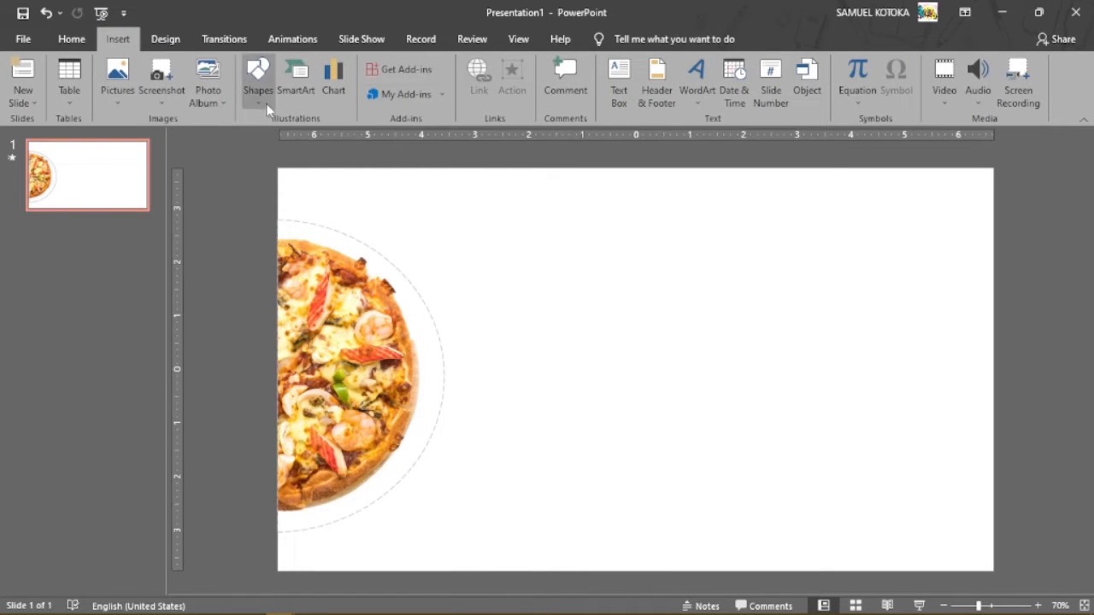
{"action": "left_click", "coordinate": [258, 81]}
{"action": "left_click", "coordinate": [315, 138]}
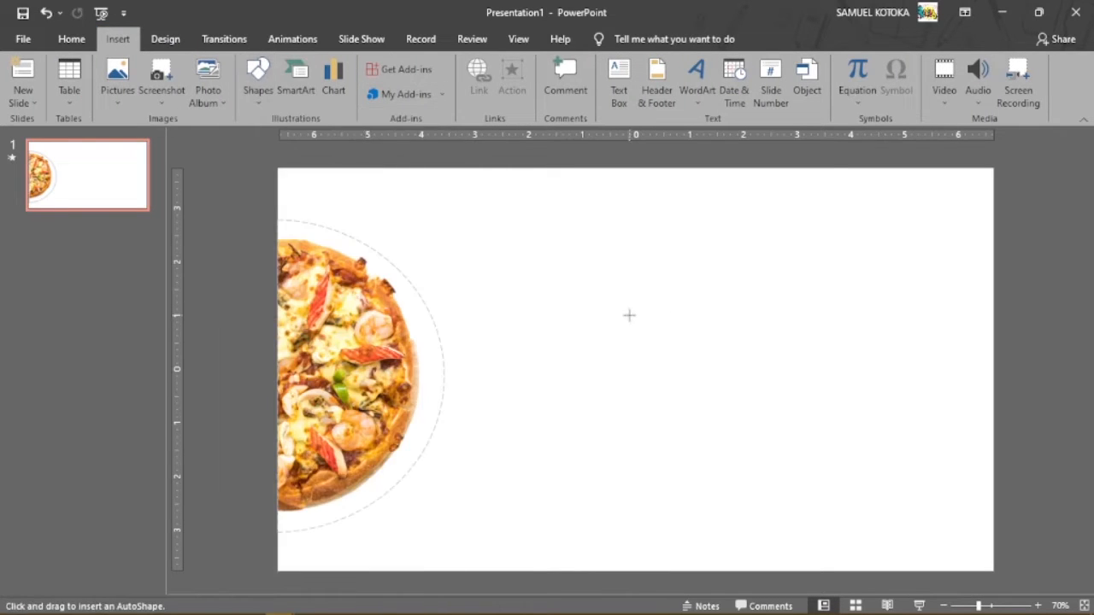
{"action": "left_click_drag", "start_coordinate": [601, 307], "coordinate": [540, 279]}
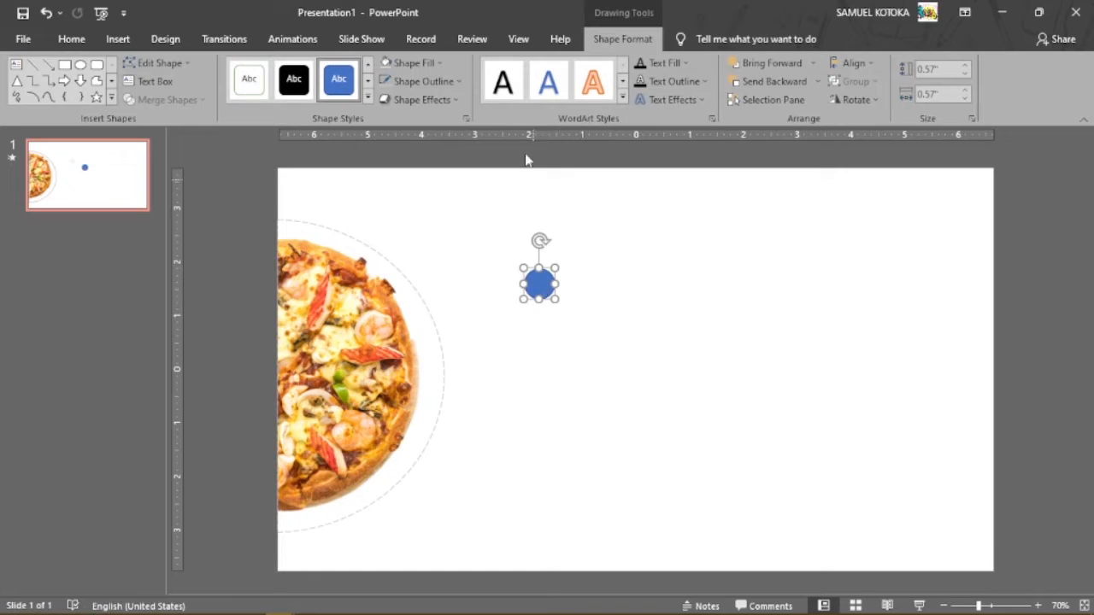
Fill the small circle with White, Background 1, Darker 15% and remove its outline.
{"action": "left_click", "coordinate": [442, 65]}
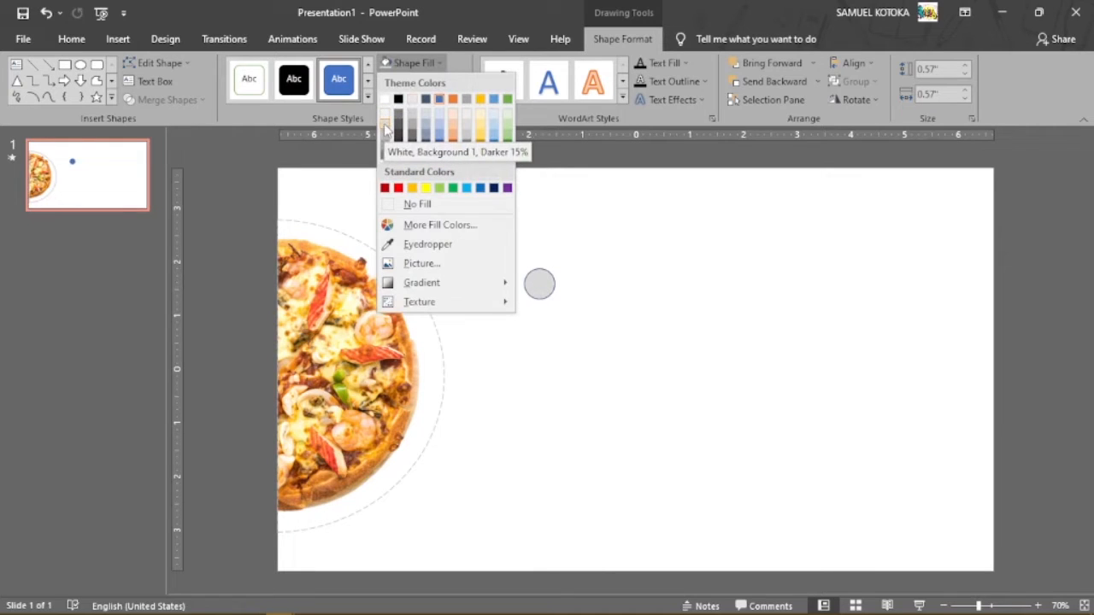
{"action": "left_click", "coordinate": [385, 128]}
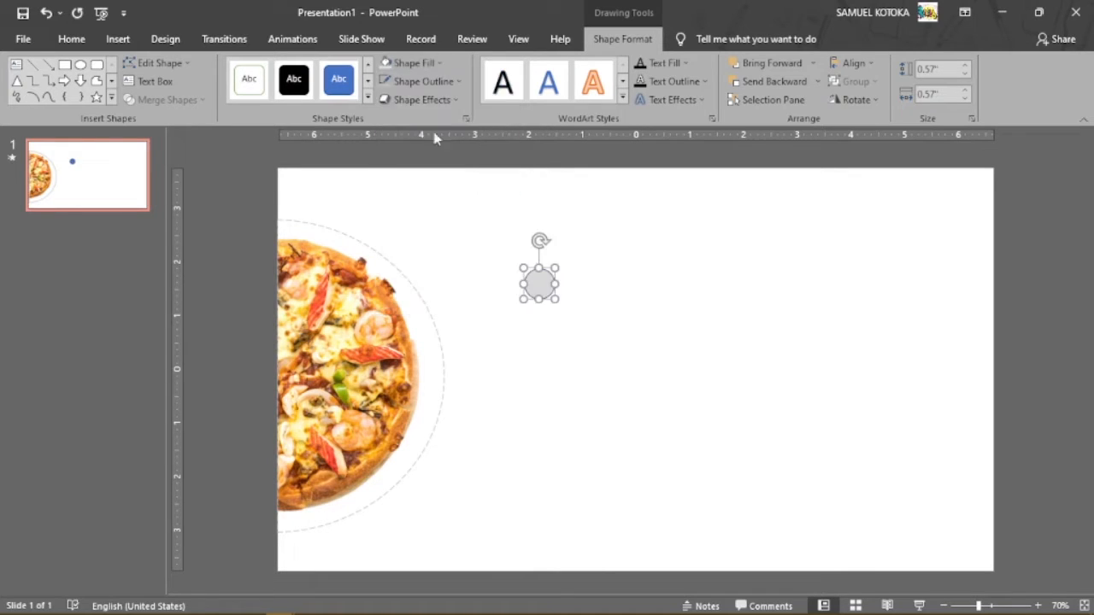
{"action": "left_click", "coordinate": [461, 84]}
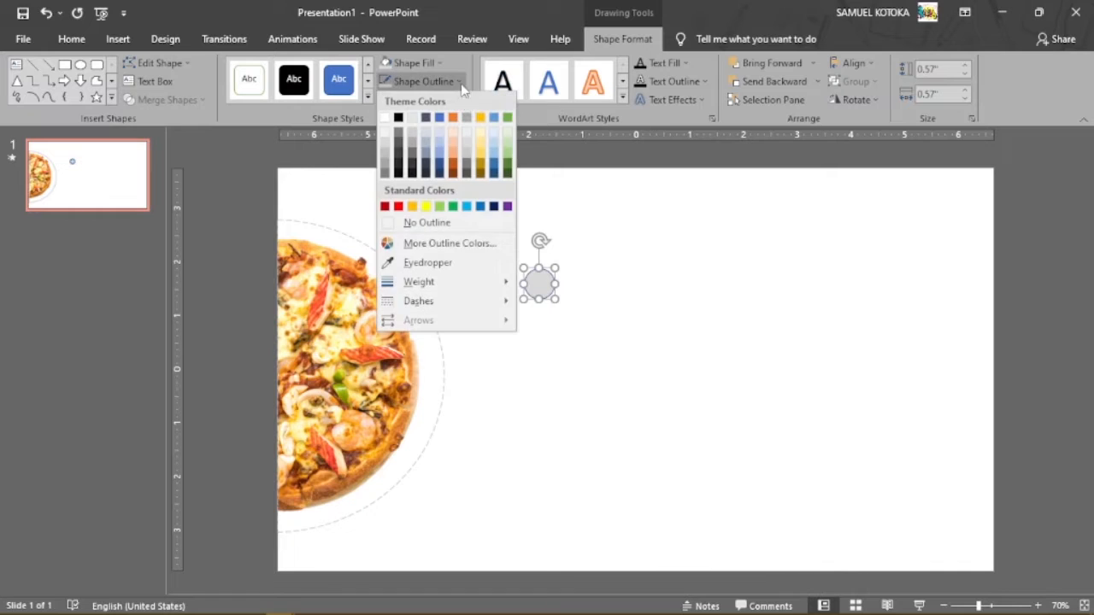
{"action": "left_click", "coordinate": [469, 224]}
Place the grey circle on the upper part of the dashed arc, centered on the line.
{"action": "left_click_drag", "start_coordinate": [537, 283], "coordinate": [393, 260]}
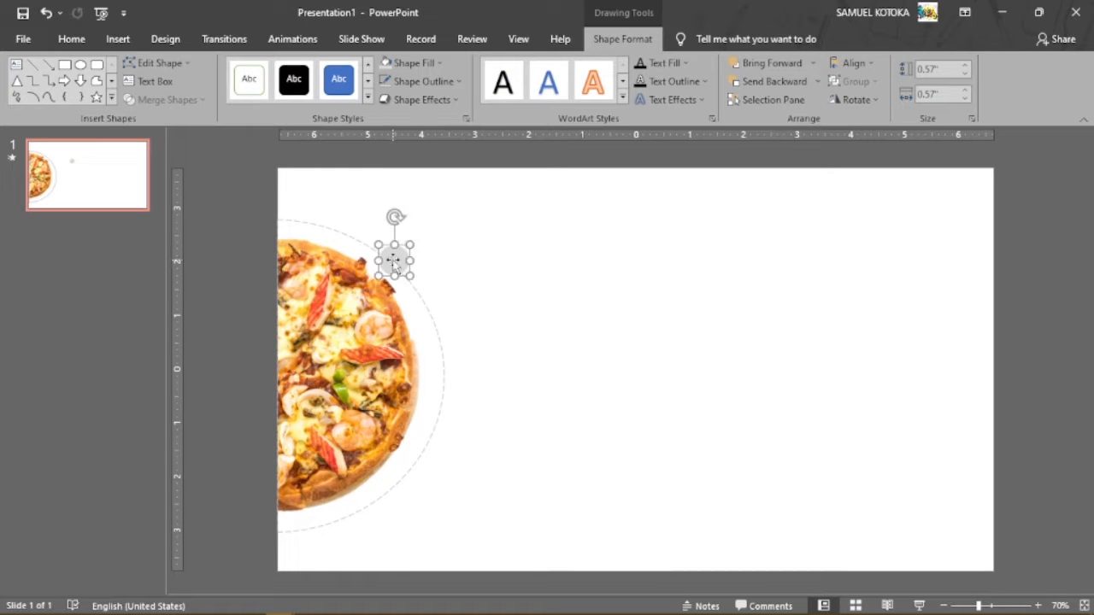
{"action": "left_click", "coordinate": [589, 300]}
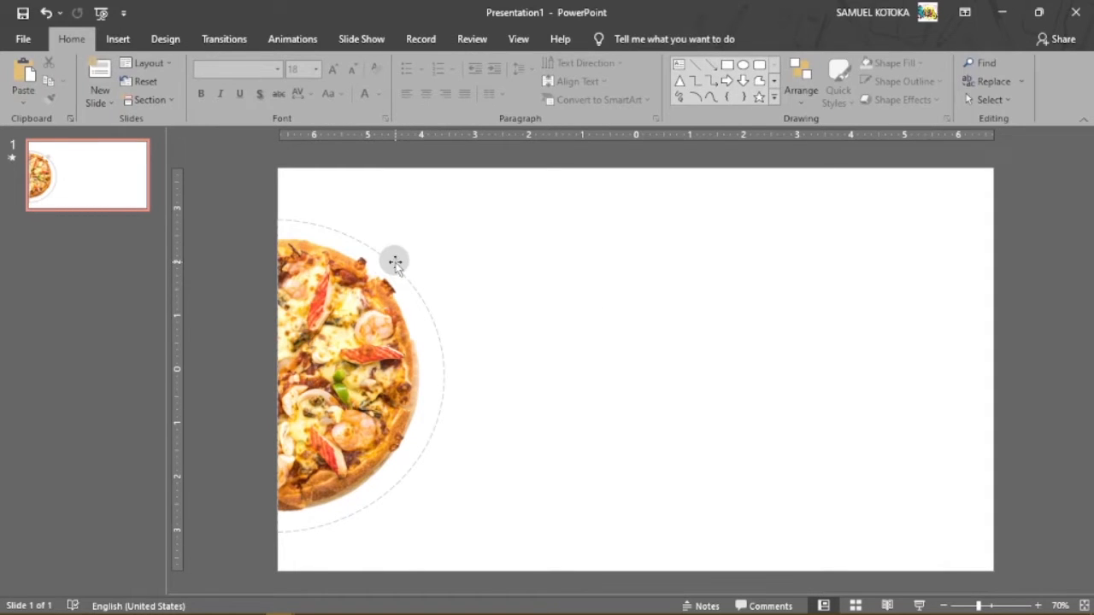
{"action": "left_click", "coordinate": [393, 260]}
{"action": "left_click", "coordinate": [560, 299]}
Duplicate the grey circle twice down the dashed arc, placing the last copy at the arc's vertical middle.
{"action": "left_click", "coordinate": [393, 262]}
{"action": "left_click_drag", "start_coordinate": [393, 260], "coordinate": [426, 308]}
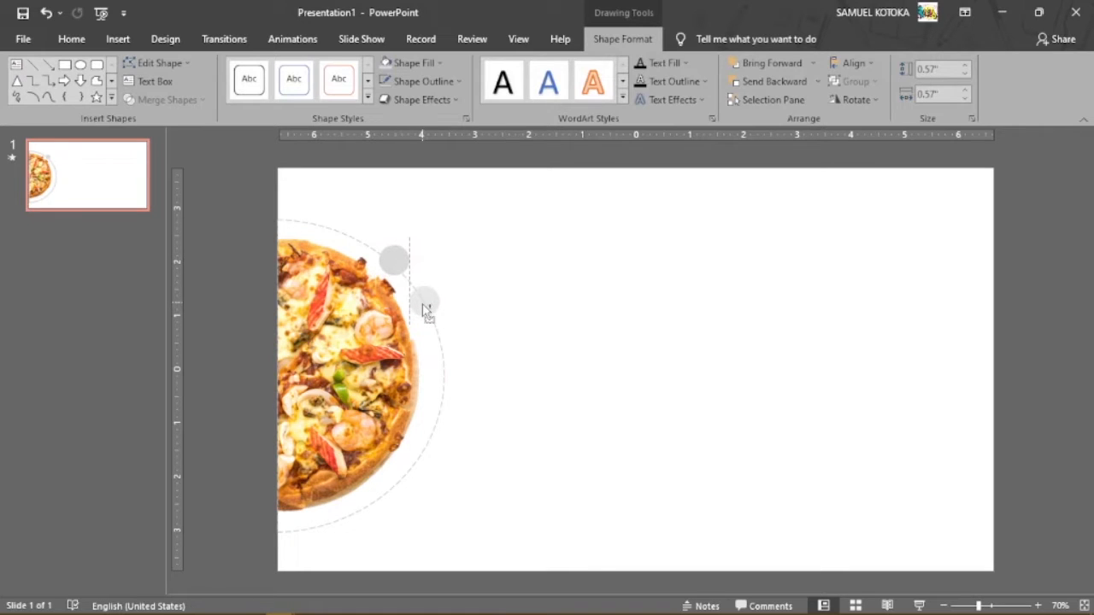
{"action": "left_click_drag", "start_coordinate": [426, 309], "coordinate": [447, 368]}
Duplicate the upper two circles and place the copies on the lower part of the dashed arc, mirroring the upper pair.
{"action": "left_click", "coordinate": [431, 312]}
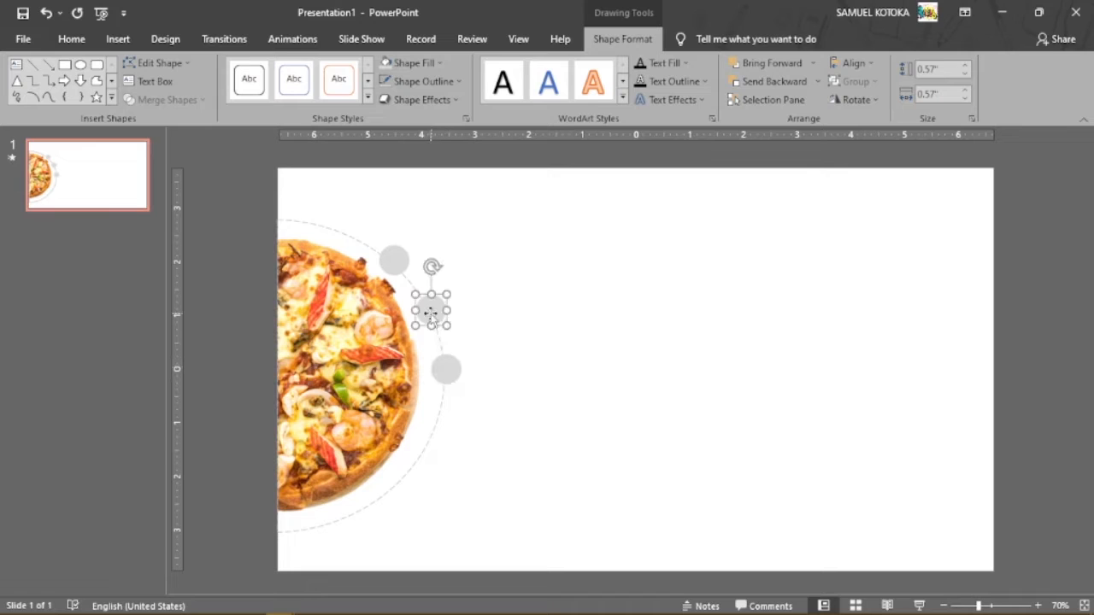
{"action": "left_click", "coordinate": [394, 260], "text": "shift"}
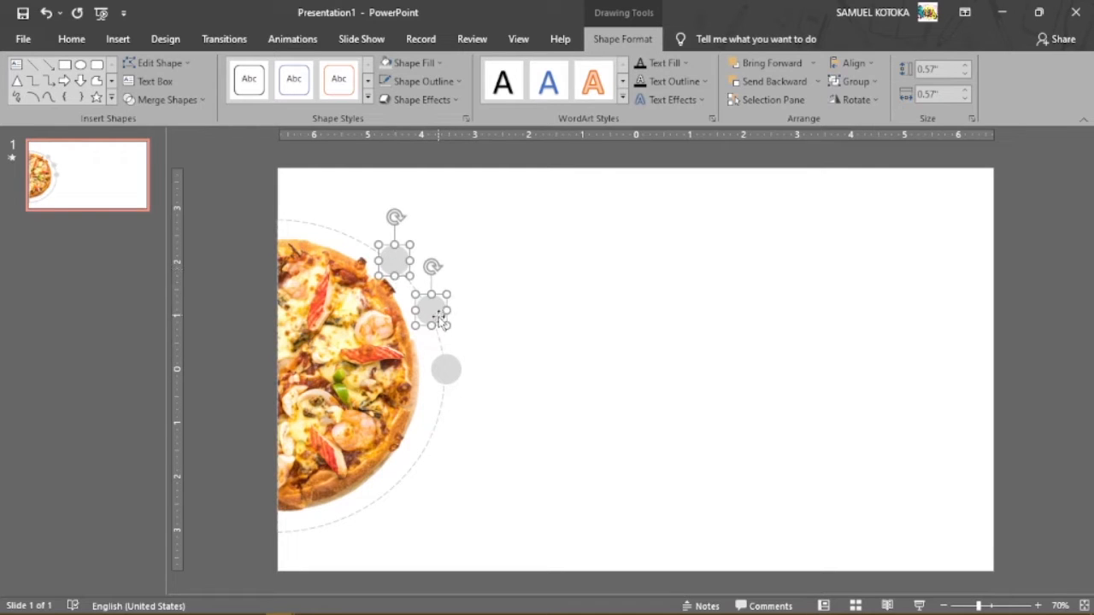
{"action": "left_click_drag", "start_coordinate": [440, 318], "coordinate": [434, 446]}
{"action": "left_click", "coordinate": [507, 440]}
{"action": "left_click", "coordinate": [394, 385]}
{"action": "left_click_drag", "start_coordinate": [394, 384], "coordinate": [394, 486]}
{"action": "left_click", "coordinate": [561, 386]}
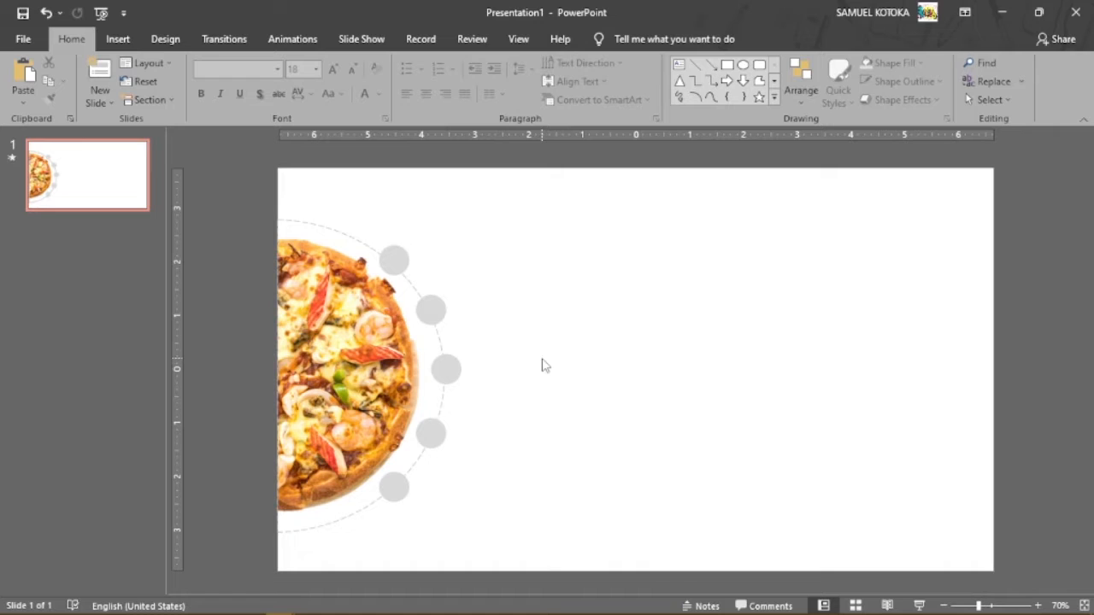
Space the circles more evenly by moving the upper two slightly up and the lower two slightly down along the dashed arc.
{"action": "left_click", "coordinate": [390, 259]}
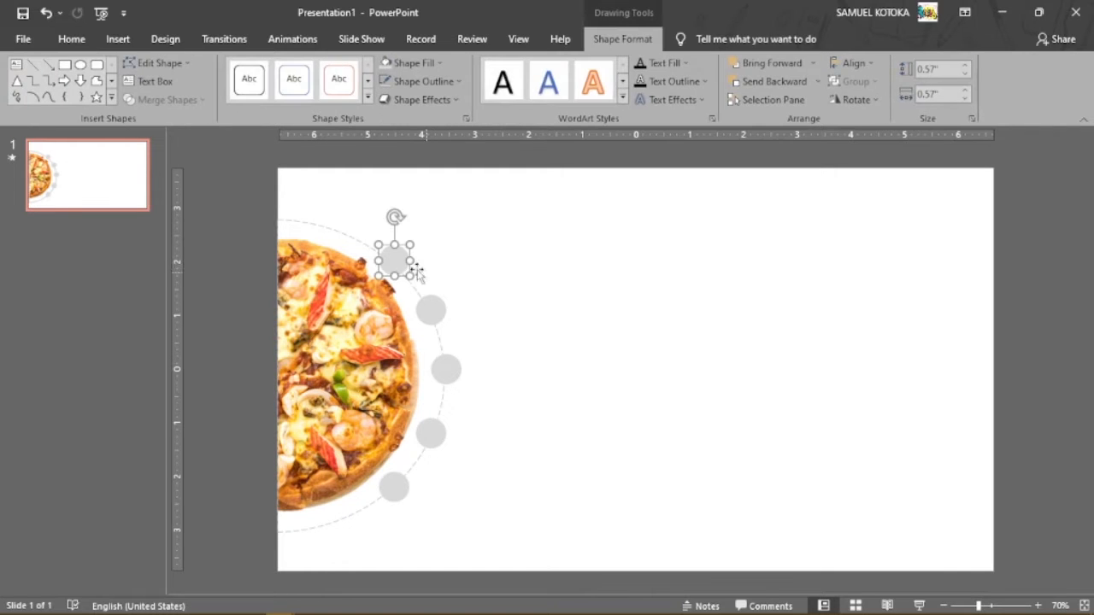
{"action": "left_click_drag", "start_coordinate": [395, 259], "coordinate": [389, 253]}
{"action": "mouse_move", "coordinate": [393, 488]}
{"action": "left_mouse_down"}
{"action": "mouse_move", "coordinate": [384, 256]}
{"action": "mouse_move", "coordinate": [385, 498]}
{"action": "left_mouse_up"}
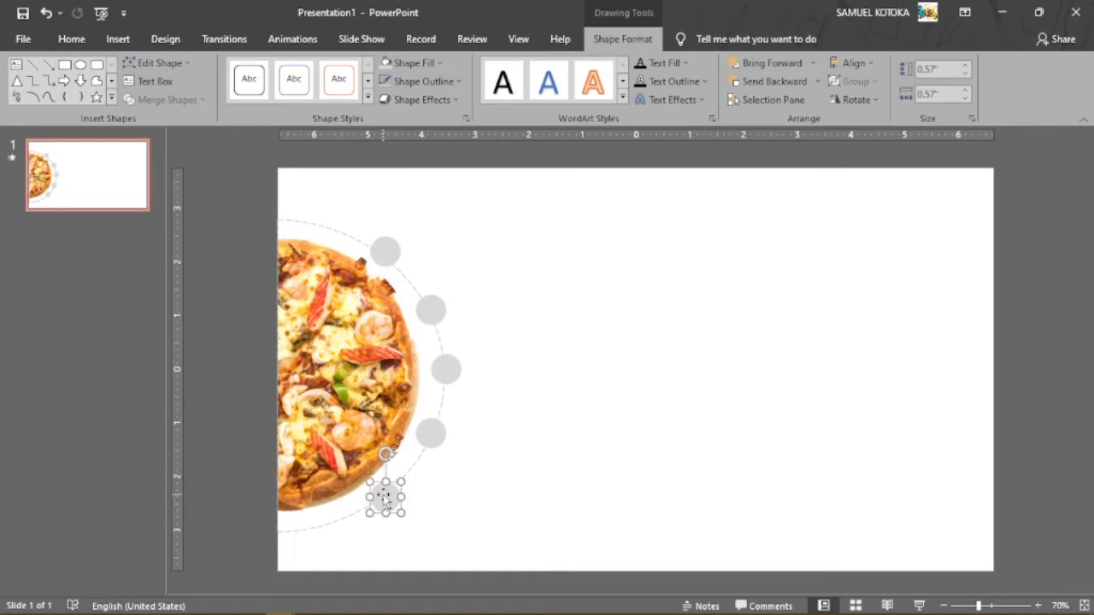
{"action": "left_click", "coordinate": [536, 471]}
{"action": "left_click_drag", "start_coordinate": [428, 438], "coordinate": [426, 442]}
{"action": "left_click_drag", "start_coordinate": [430, 309], "coordinate": [426, 305]}
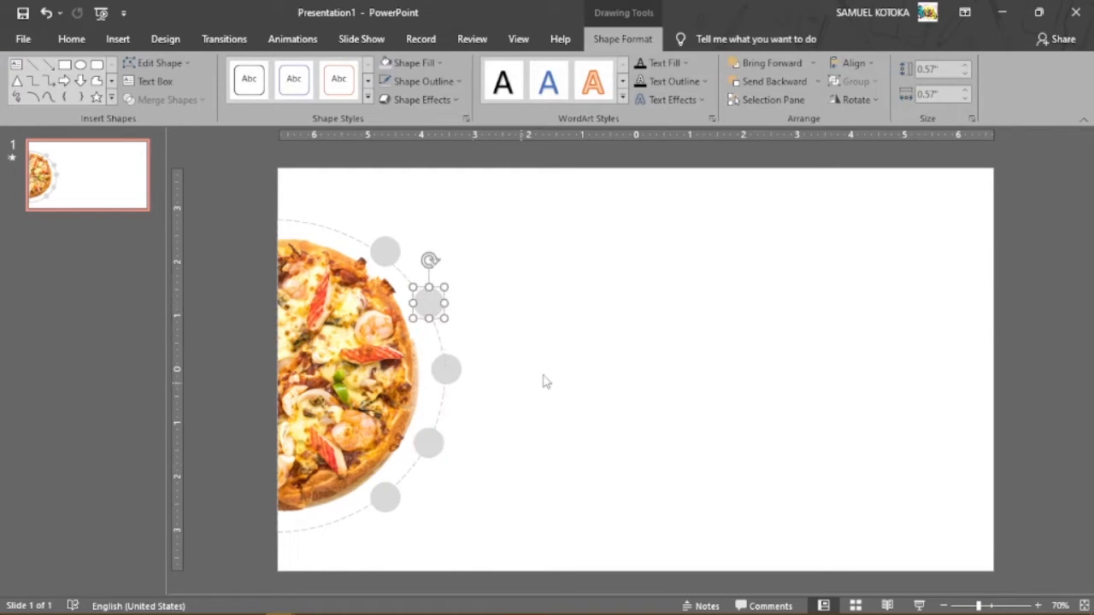
{"action": "left_click", "coordinate": [556, 378]}
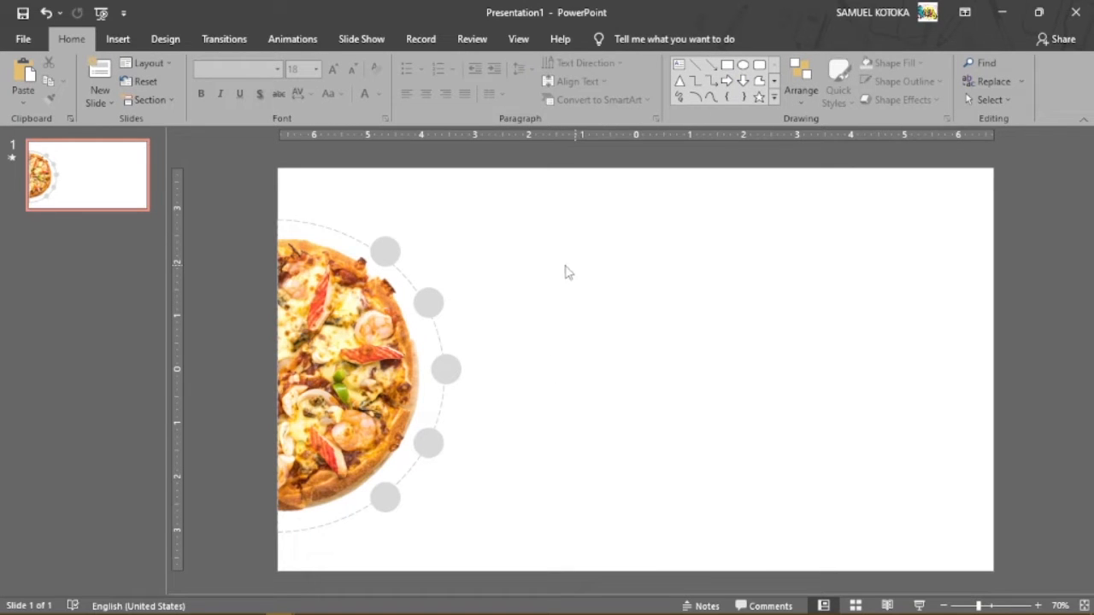
Number the five circles 1 to 5 from the top of the dashed arc to its lower end.
{"action": "left_click", "coordinate": [385, 251]}
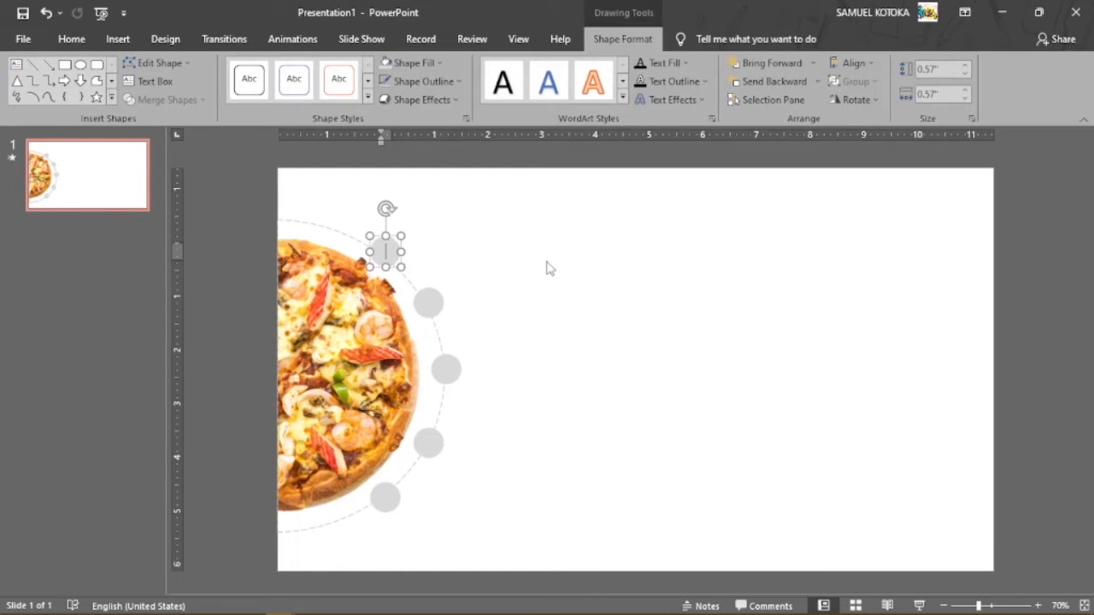
{"action": "type", "text": "1"}
{"action": "left_click", "coordinate": [428, 303]}
{"action": "type", "text": "2"}
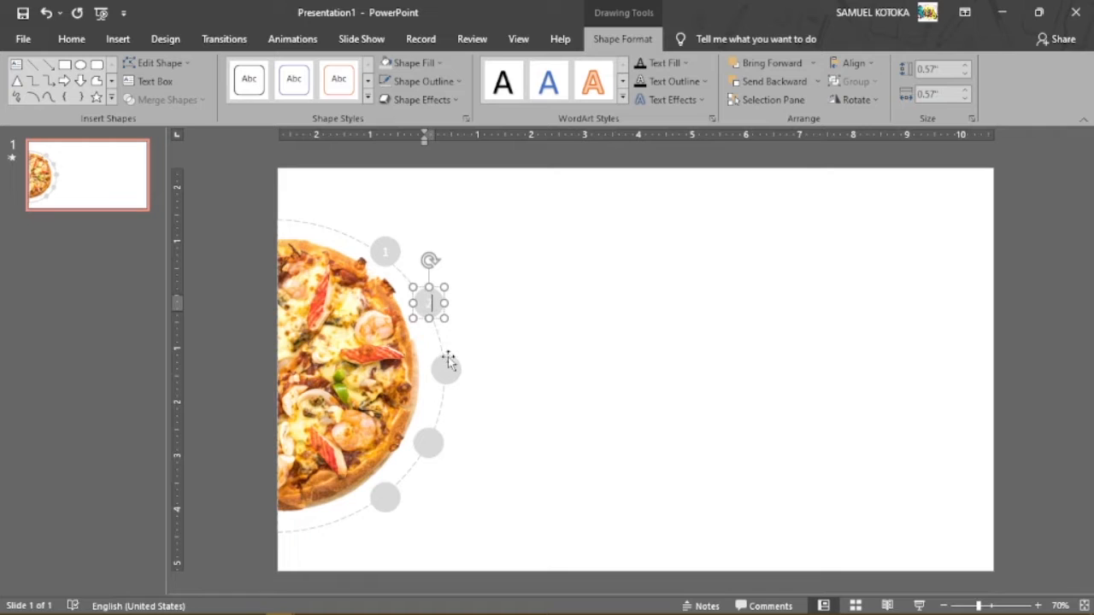
{"action": "left_click", "coordinate": [444, 369]}
{"action": "type", "text": "3"}
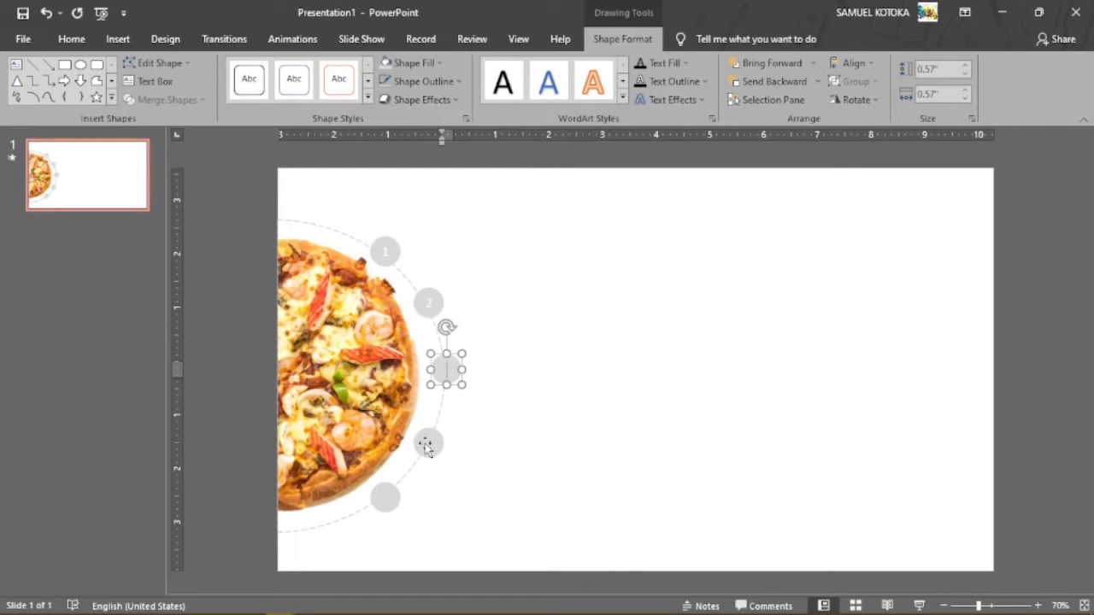
{"action": "left_click", "coordinate": [427, 443]}
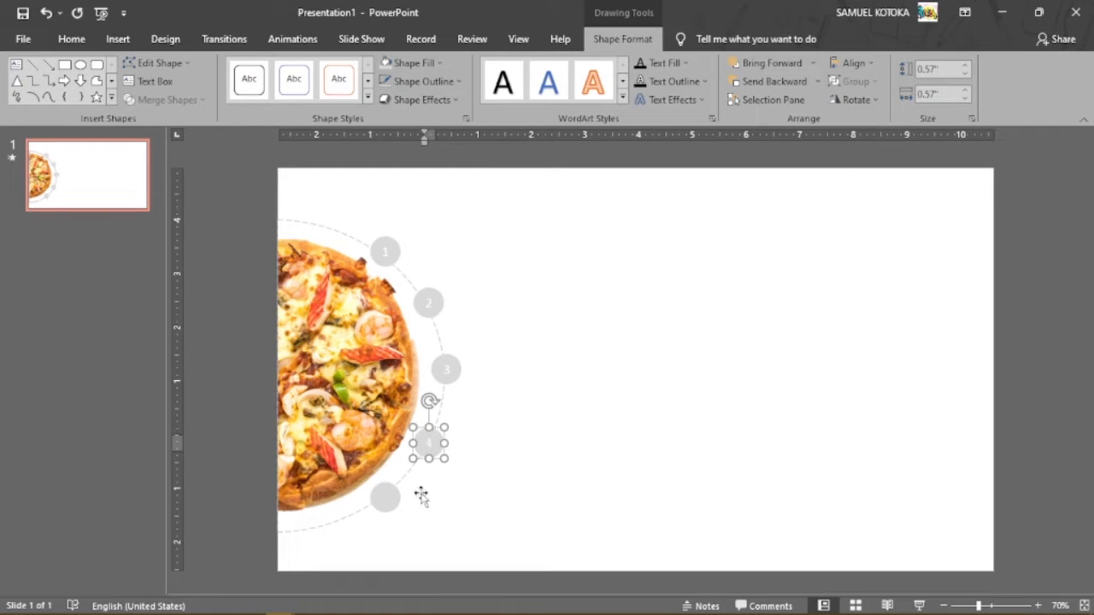
{"action": "left_click", "coordinate": [384, 498]}
{"action": "type", "text": "5"}
{"action": "left_click", "coordinate": [531, 384]}
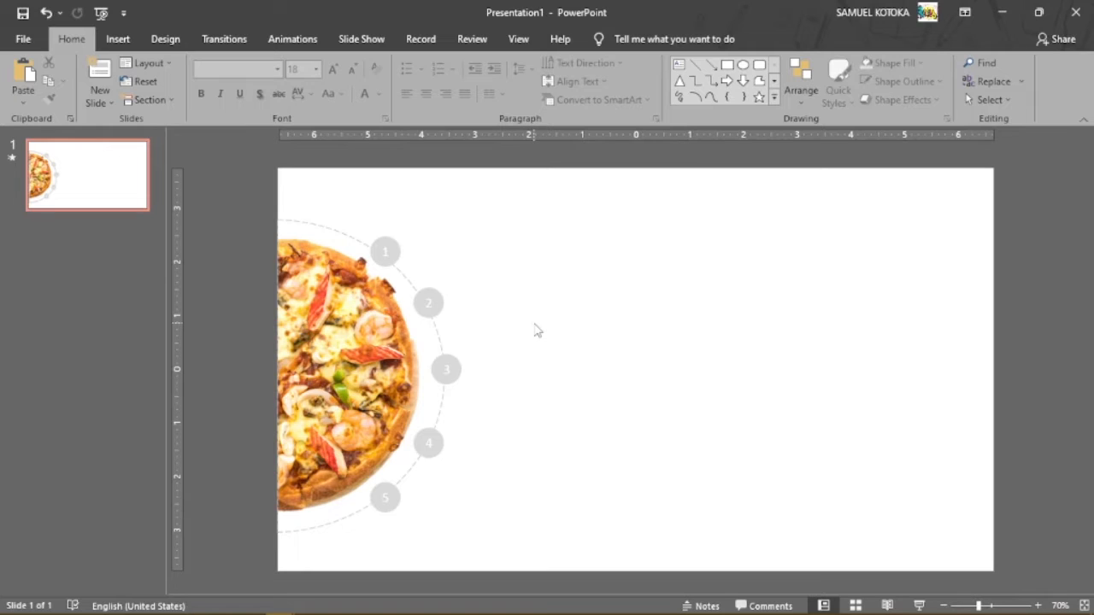
Check the font and size of the number 1 circle in the lesson No1_La Pizzato presentation and return to Presentation1.
{"action": "key", "text": "alt+Tab"}
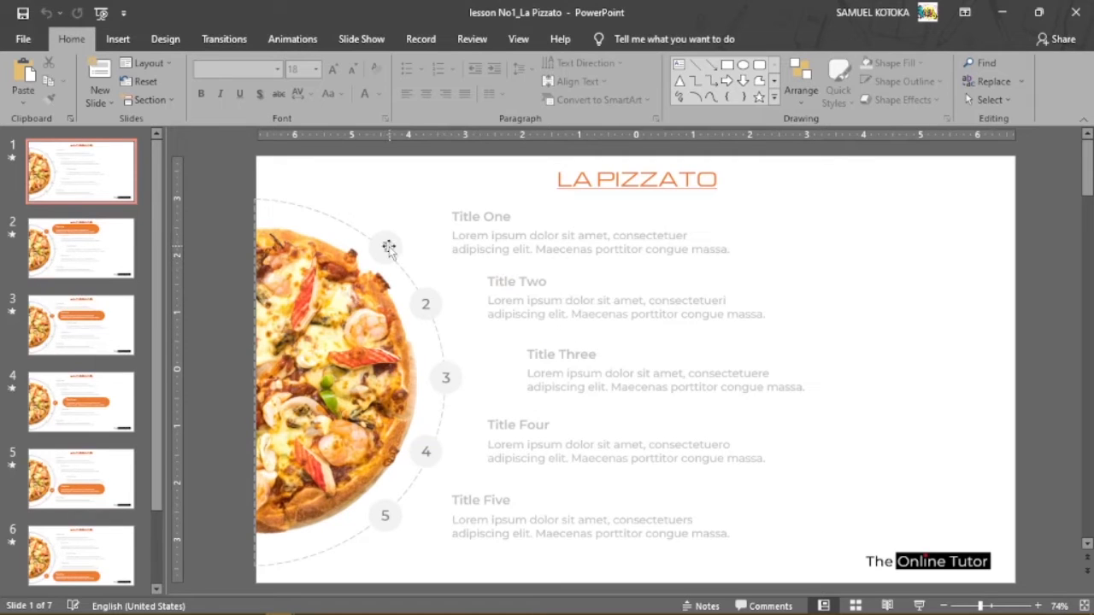
{"action": "left_click", "coordinate": [385, 246]}
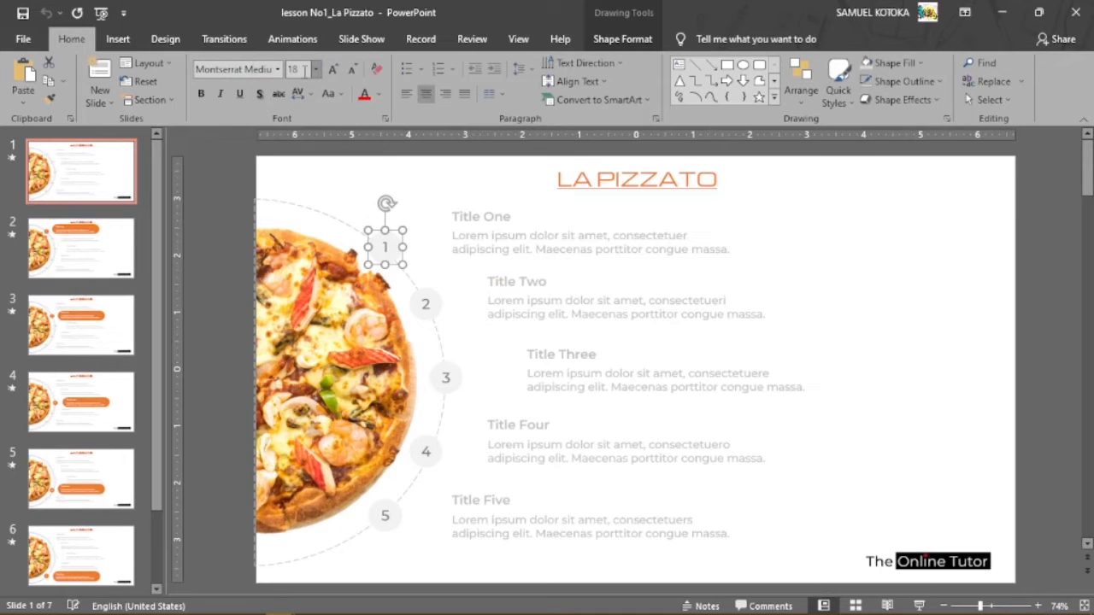
{"action": "key", "text": "alt+Tab"}
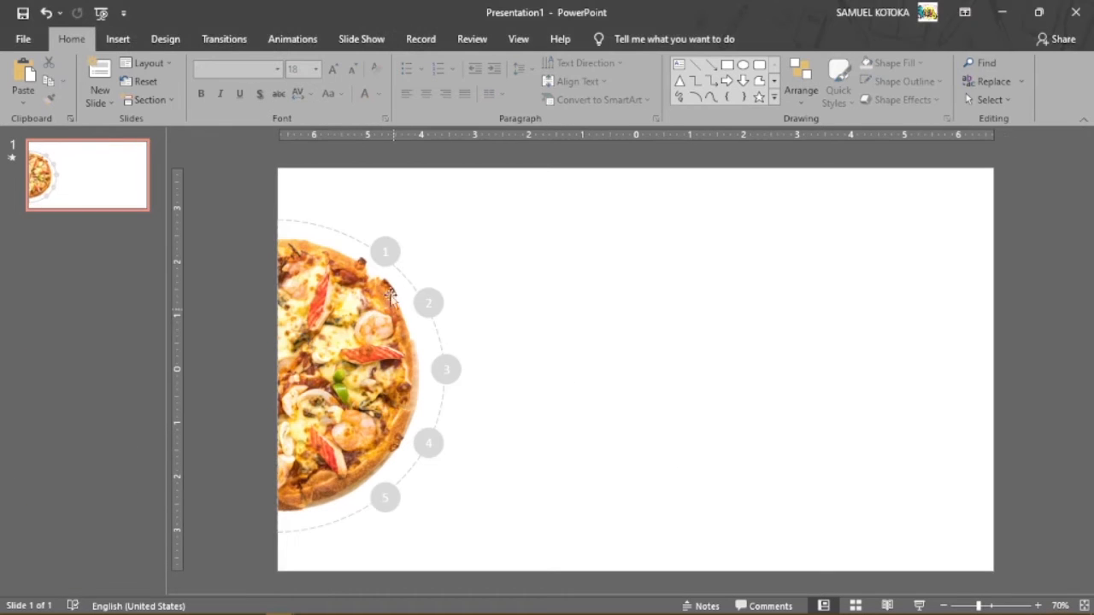
Set the font of the number in circle 1 to Montserrat Medium.
{"action": "left_click", "coordinate": [386, 253]}
{"action": "double_click", "coordinate": [386, 251]}
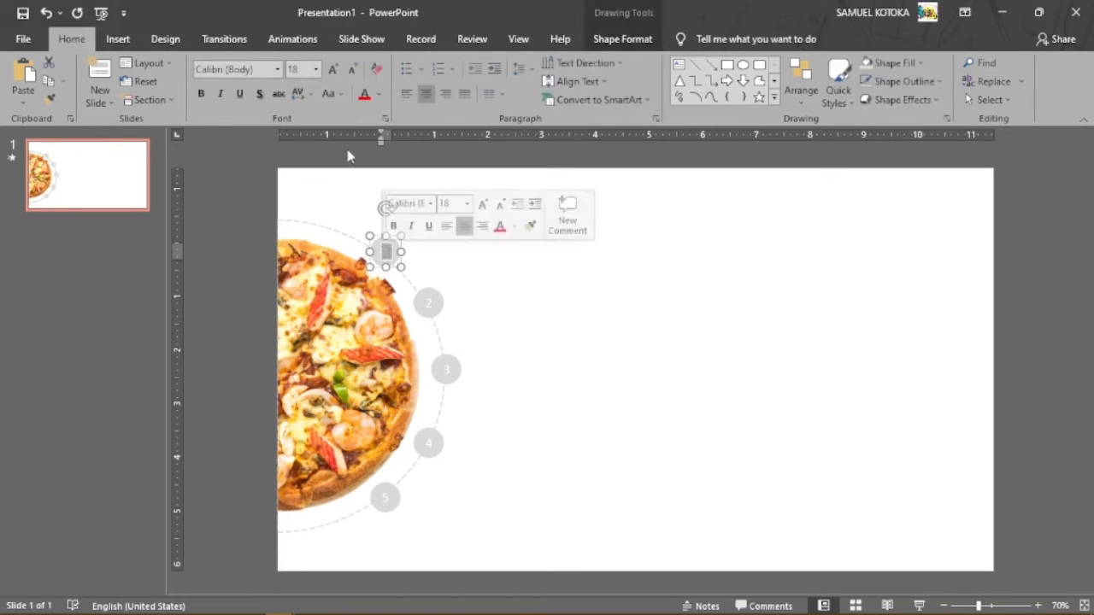
{"action": "left_click", "coordinate": [277, 69]}
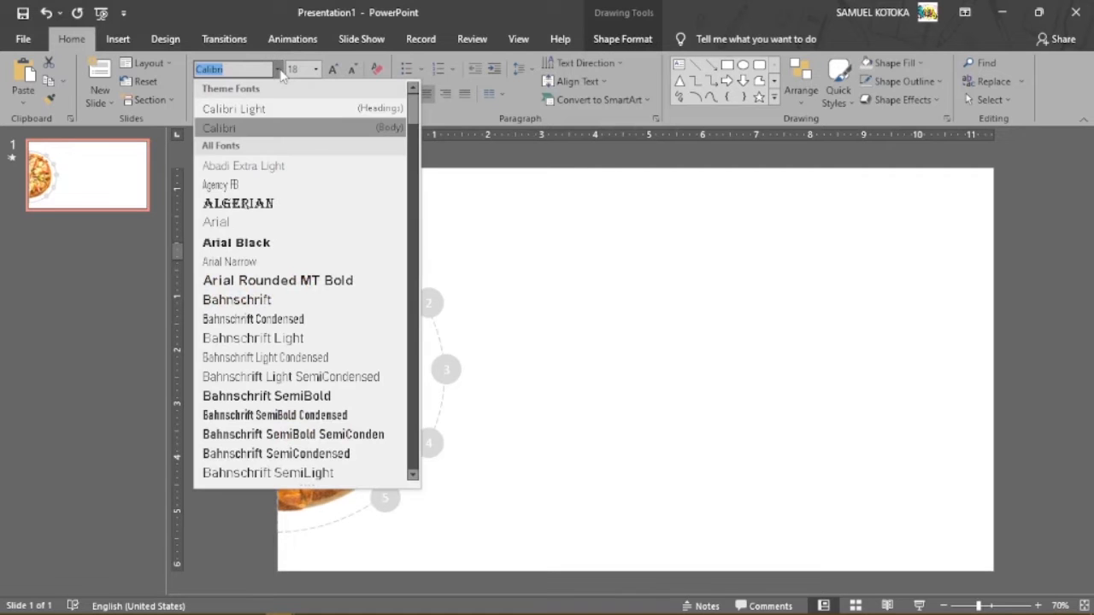
{"action": "left_click_drag", "start_coordinate": [413, 101], "coordinate": [424, 341]}
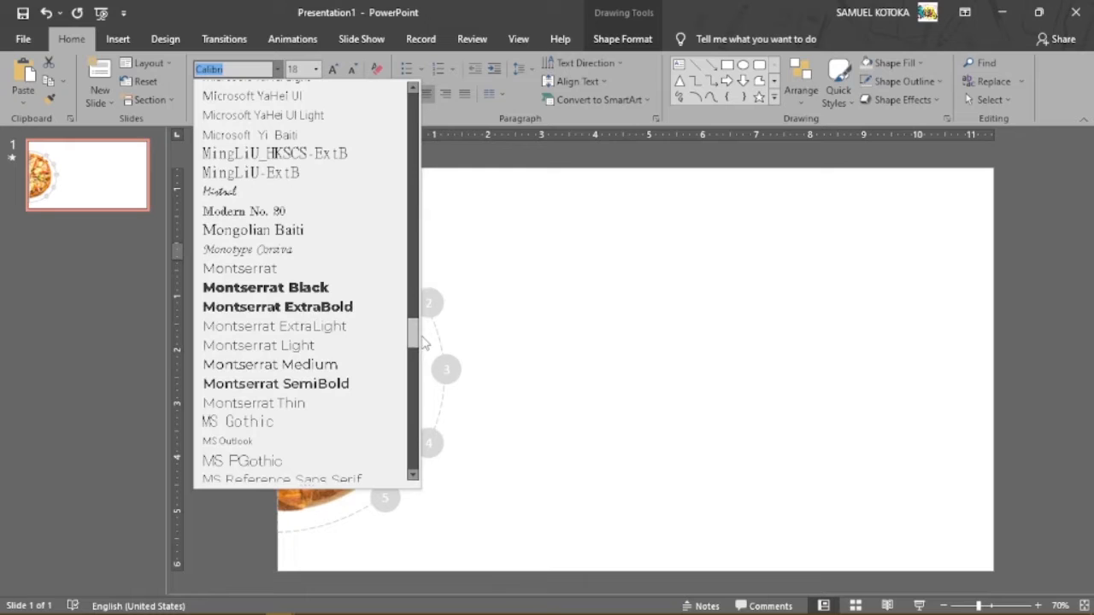
{"action": "left_click", "coordinate": [346, 368]}
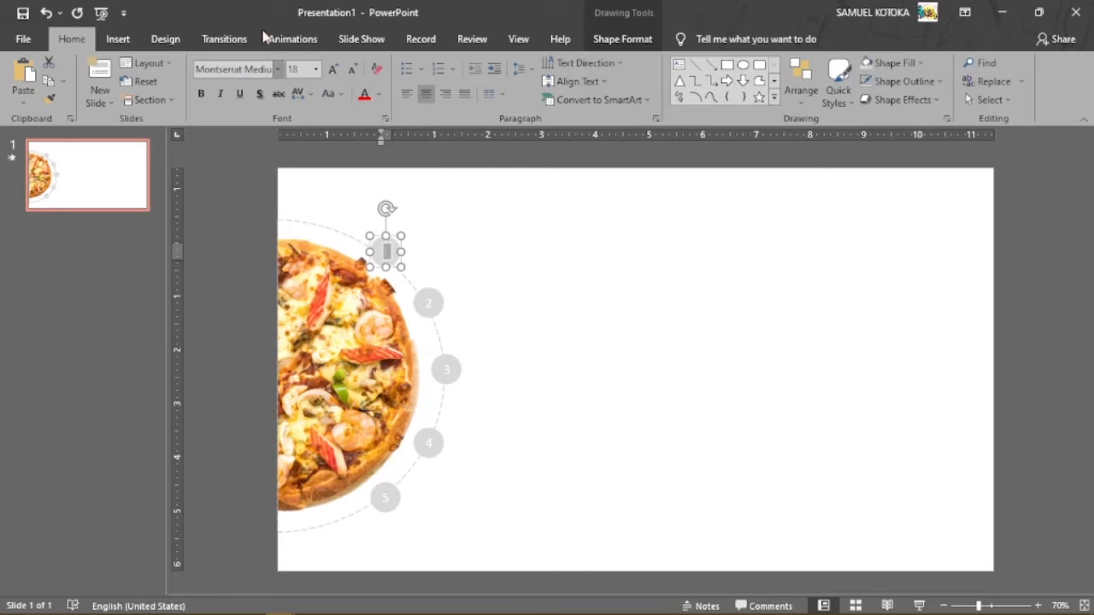
Apply Montserrat Medium to the numbers in circles 2 to 5 together.
{"action": "left_click", "coordinate": [430, 308]}
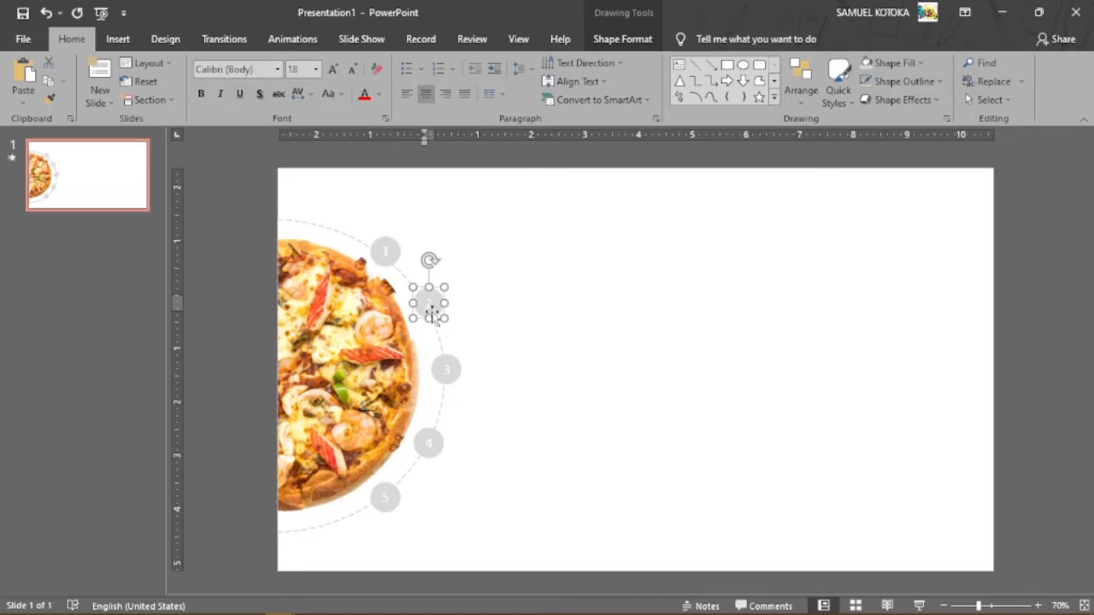
{"action": "left_click", "coordinate": [446, 370], "text": "shift"}
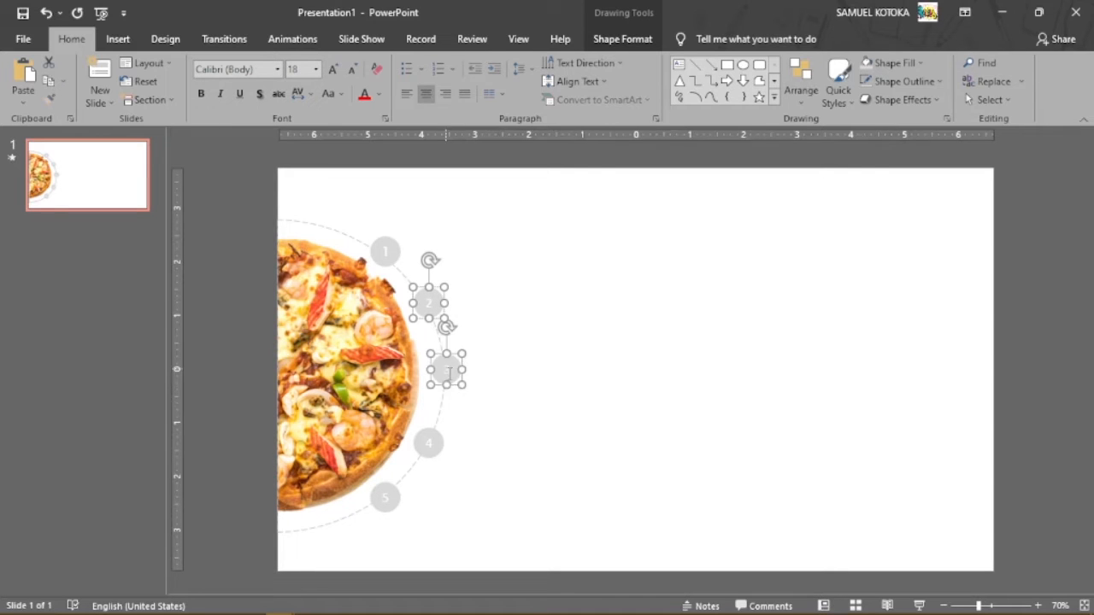
{"action": "left_click", "coordinate": [424, 446], "text": "shift"}
{"action": "left_click", "coordinate": [386, 496], "text": "shift"}
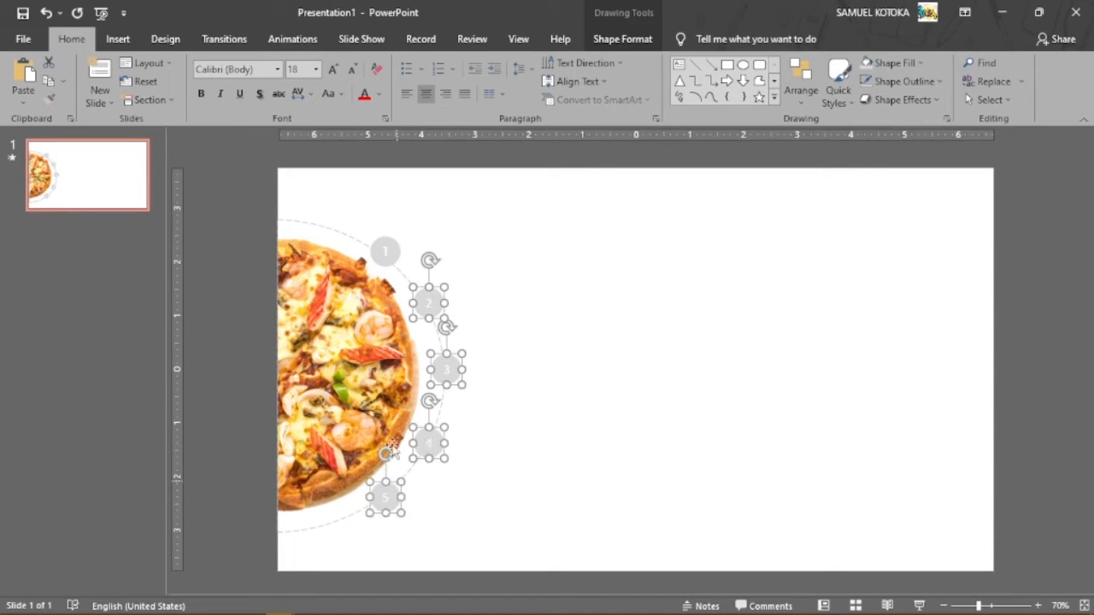
{"action": "left_click", "coordinate": [278, 70]}
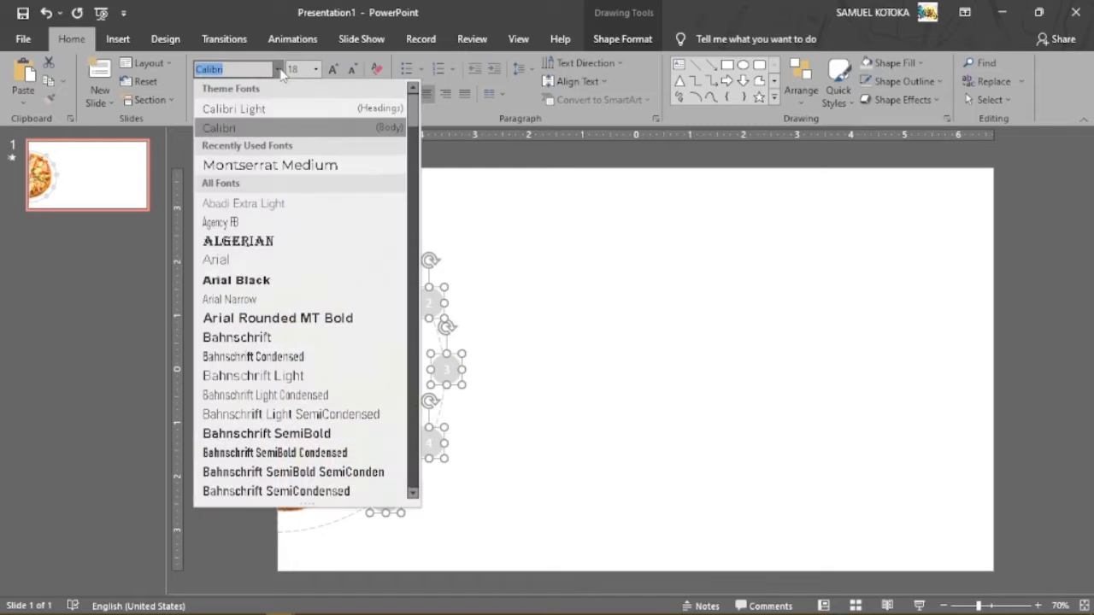
{"action": "left_click", "coordinate": [291, 168]}
{"action": "left_click", "coordinate": [565, 296]}
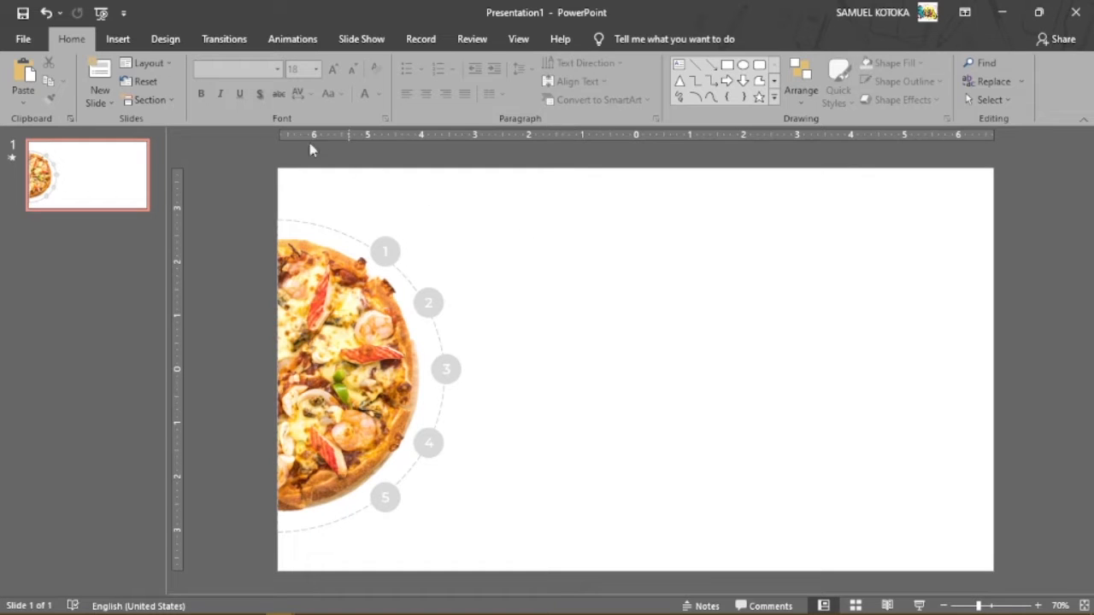
Insert a text box about 1.5 inches wide just above and beside circle 1, containing "Title one".
{"action": "left_click", "coordinate": [118, 38]}
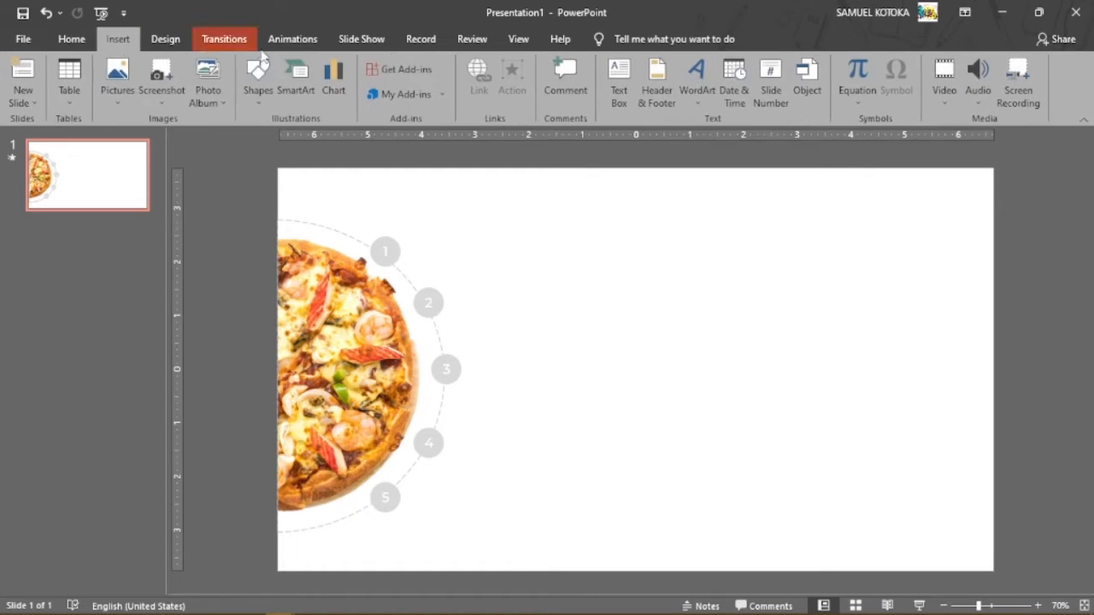
{"action": "left_click", "coordinate": [622, 73]}
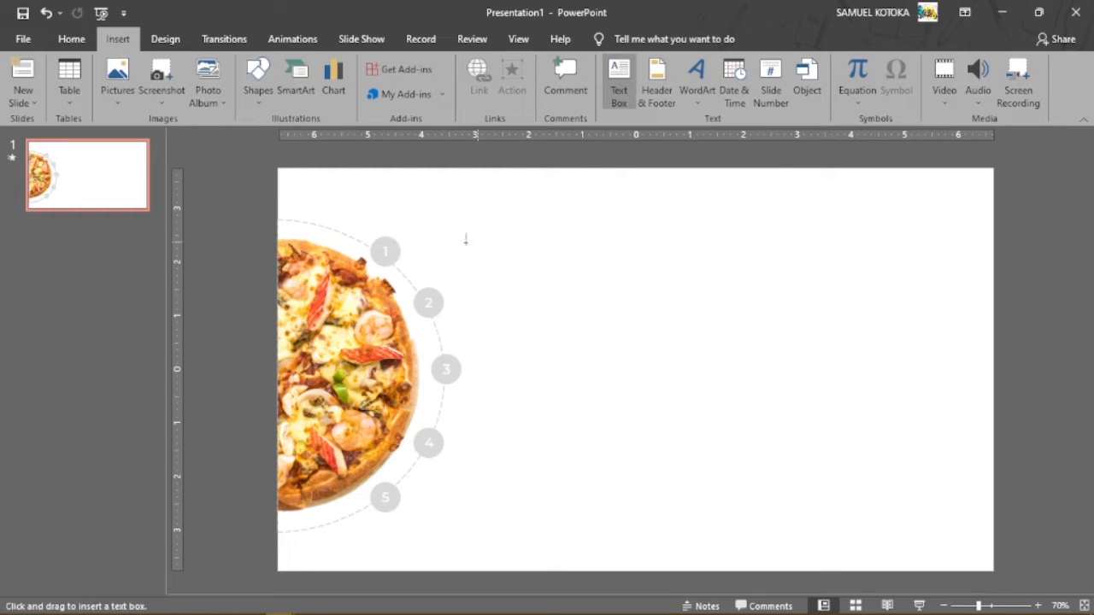
{"action": "left_click_drag", "start_coordinate": [420, 202], "coordinate": [497, 221]}
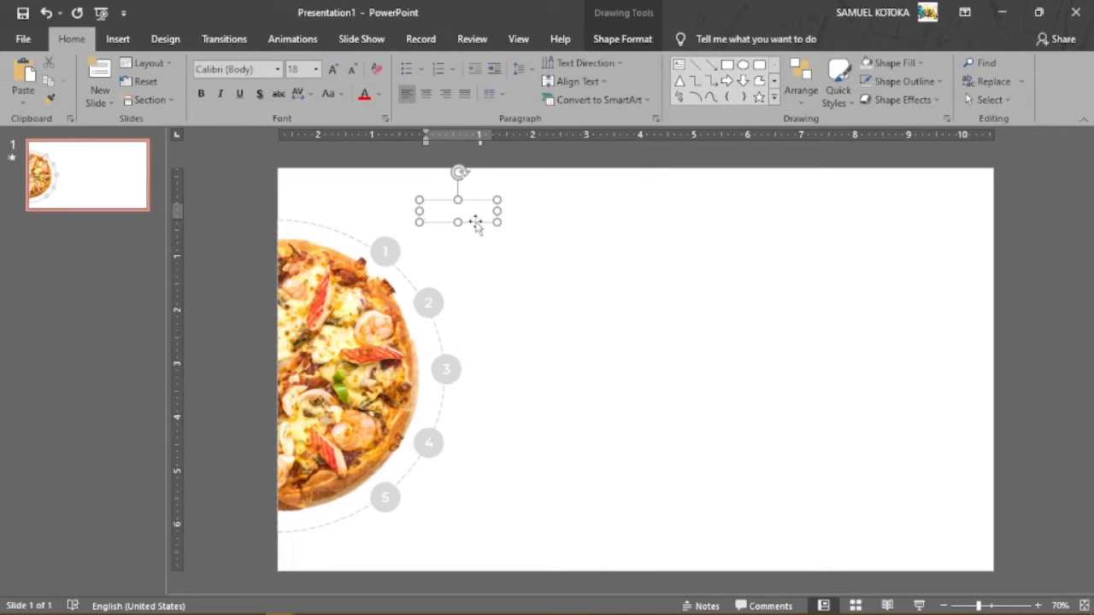
{"action": "type", "text": "Ti"}
{"action": "type", "text": "th"}
{"action": "type", "text": "le one"}
Format the "Title one" text in Montserrat SemiBold with the font colour White, Background 1, Darker 25%.
{"action": "key", "text": "ctrl+a"}
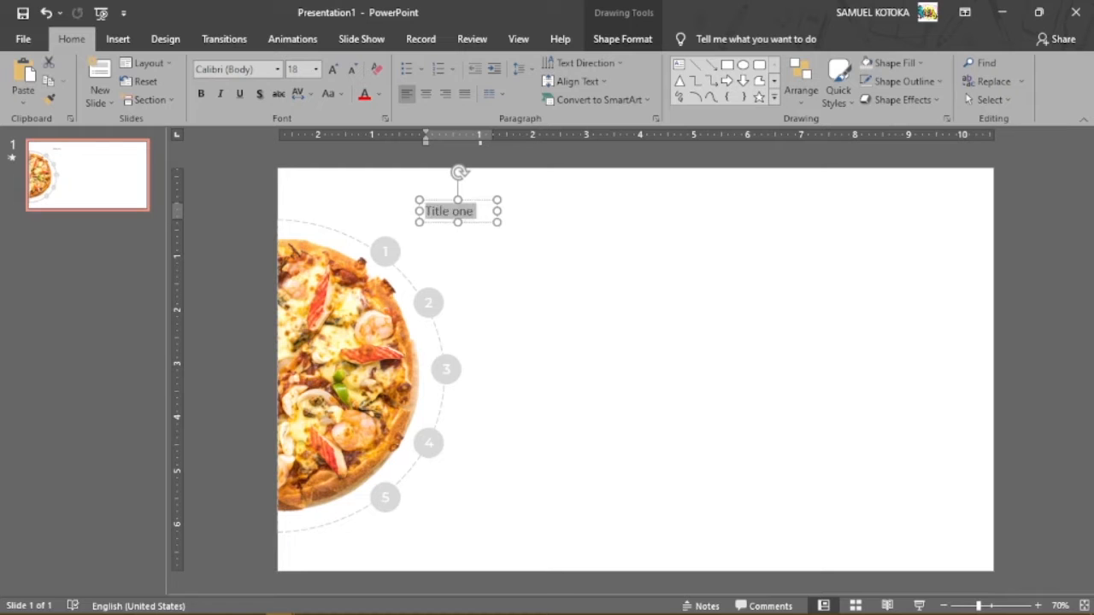
{"action": "left_click", "coordinate": [278, 70]}
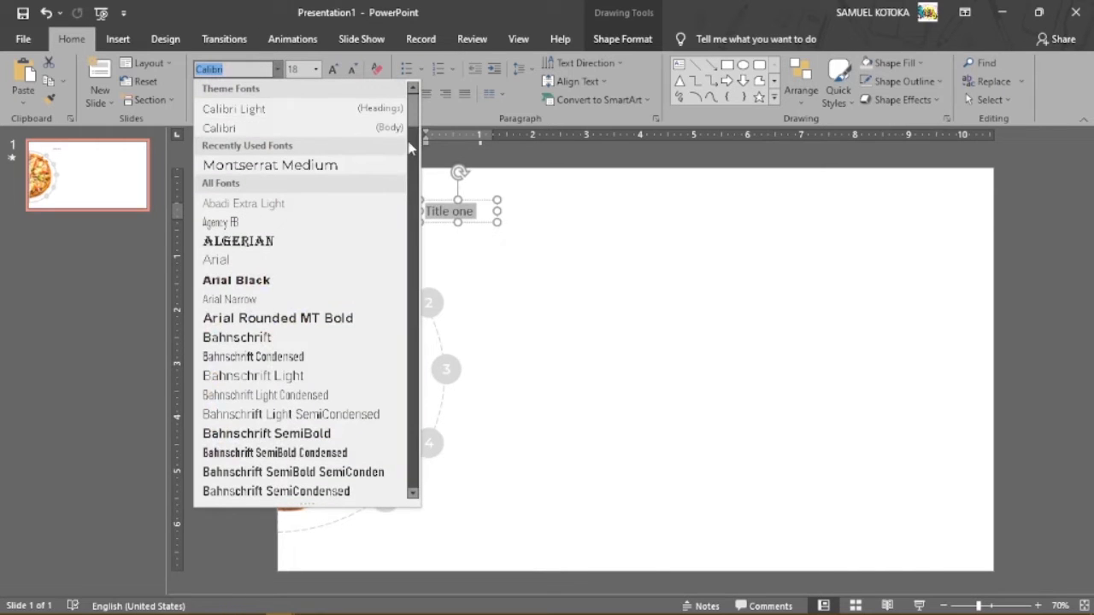
{"action": "left_click_drag", "start_coordinate": [411, 110], "coordinate": [413, 357]}
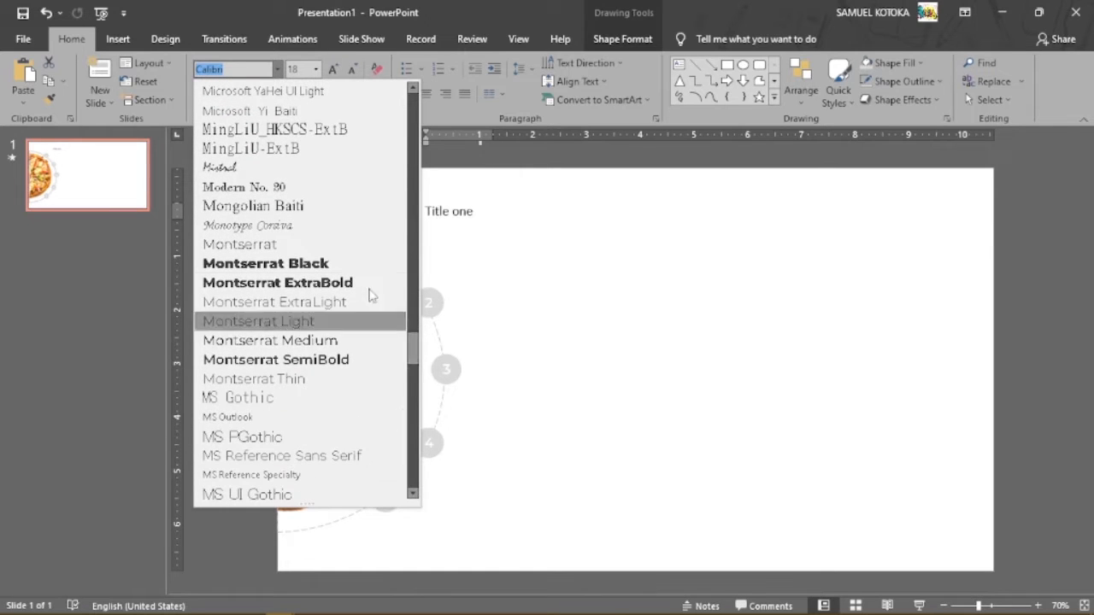
{"action": "left_click", "coordinate": [342, 359]}
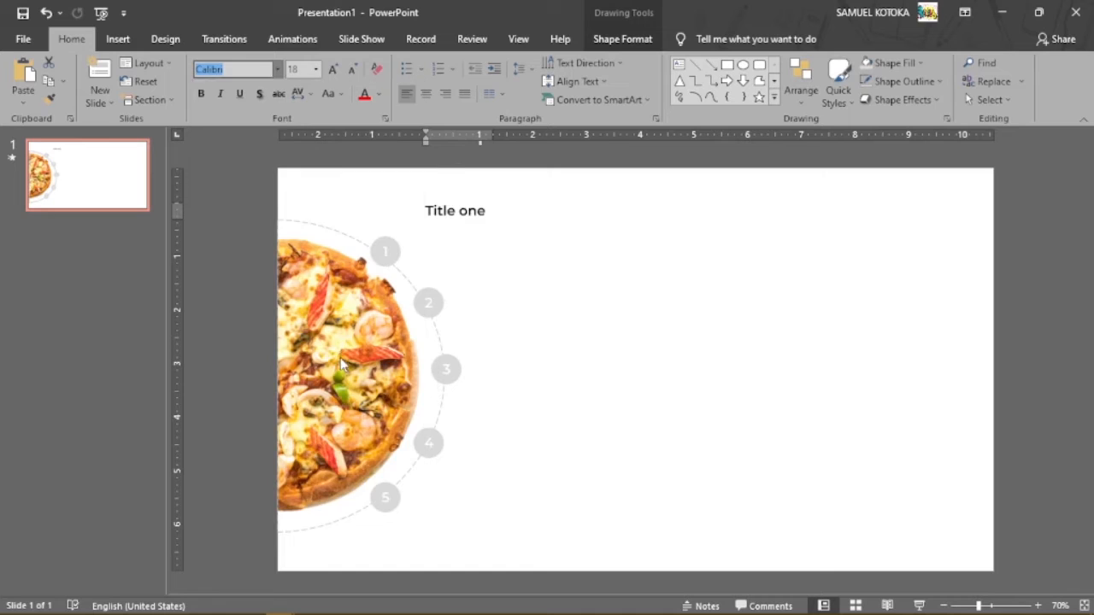
{"action": "left_click", "coordinate": [344, 97]}
{"action": "left_click", "coordinate": [343, 98]}
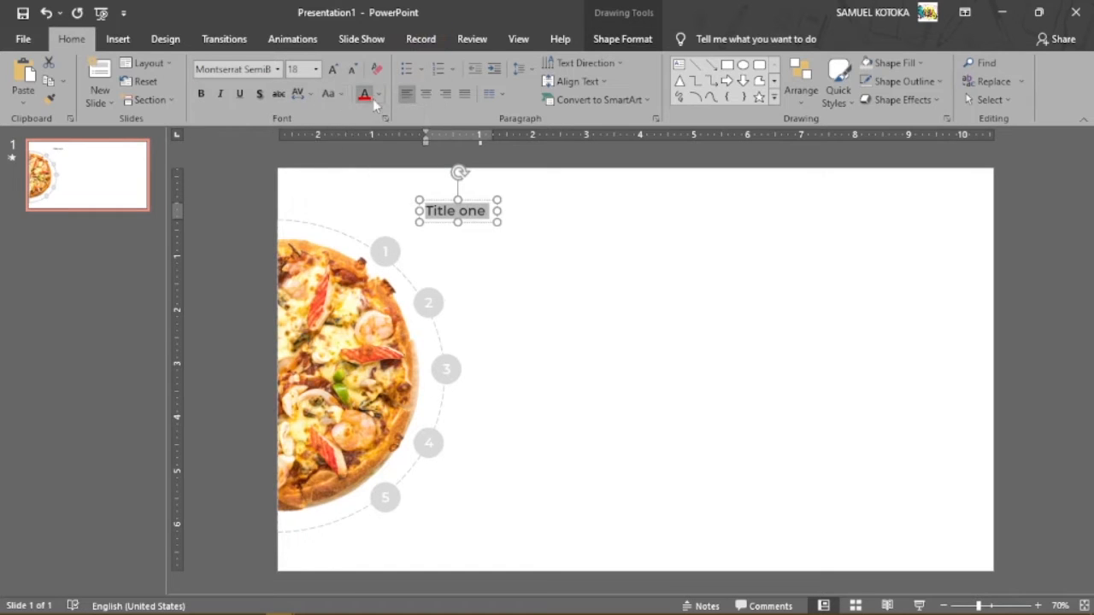
{"action": "left_click", "coordinate": [382, 96]}
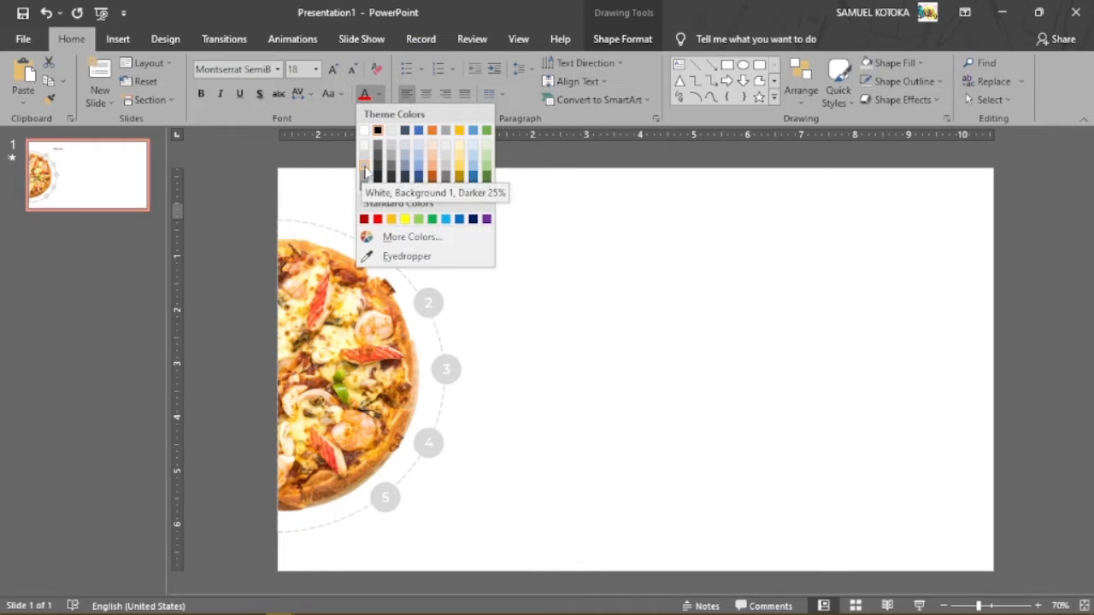
{"action": "left_click", "coordinate": [365, 170]}
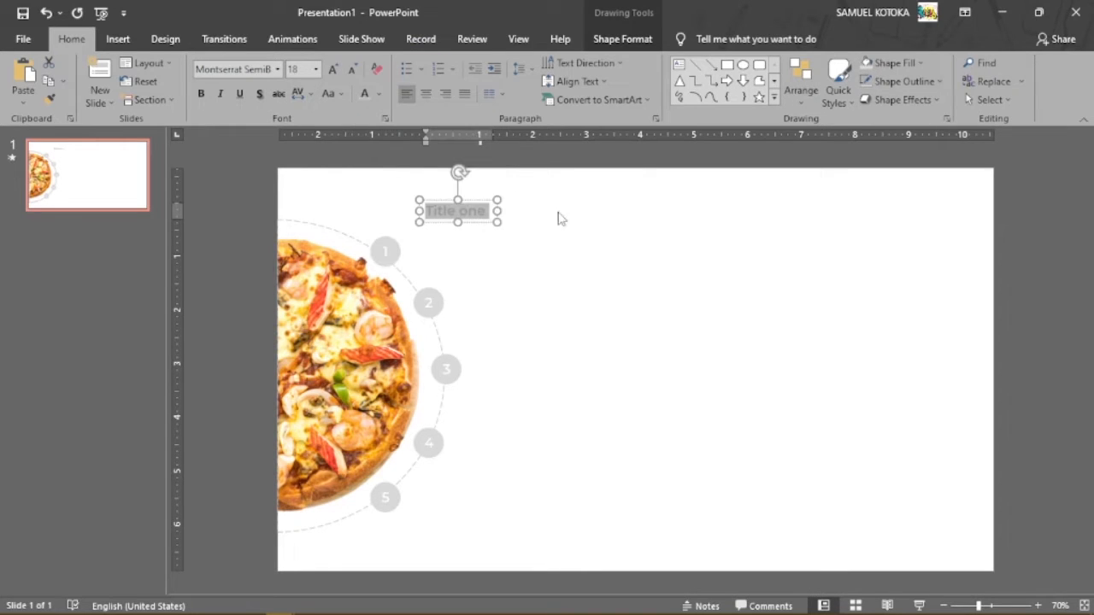
Duplicate the "Title one" text box directly beneath the original and widen the copy to about 5 inches.
{"action": "left_click", "coordinate": [539, 217]}
{"action": "left_click", "coordinate": [480, 215]}
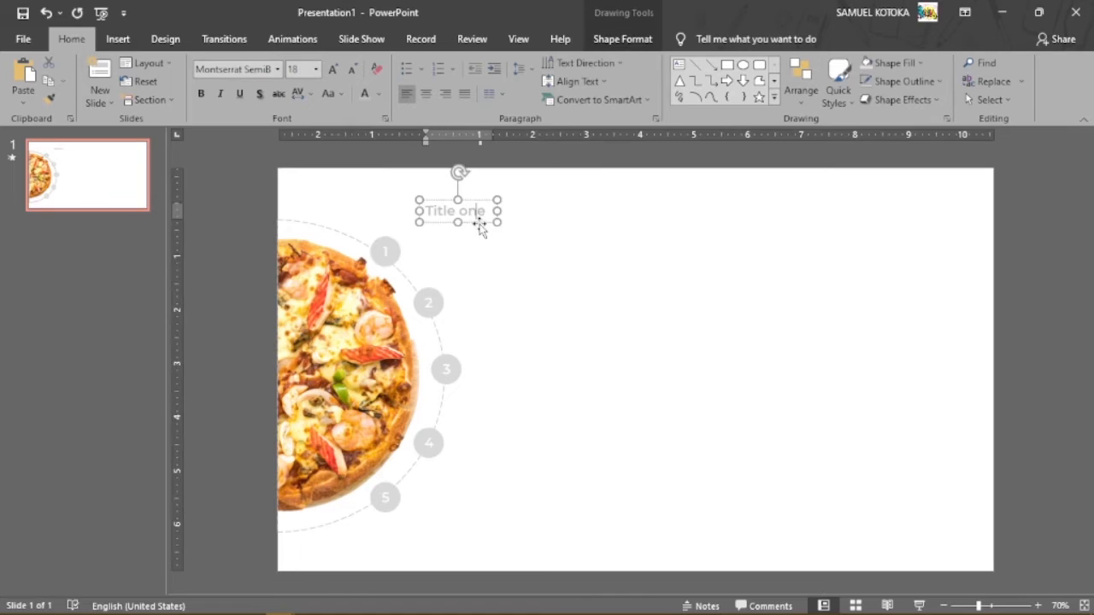
{"action": "left_click", "coordinate": [479, 223]}
{"action": "left_click", "coordinate": [529, 229]}
{"action": "left_click", "coordinate": [488, 219]}
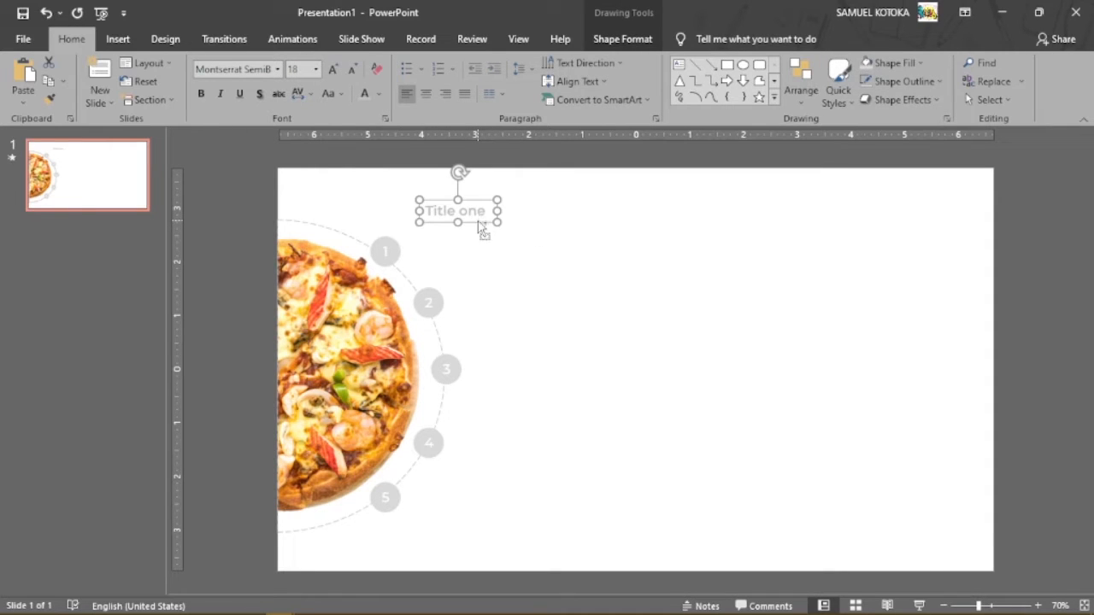
{"action": "left_click_drag", "start_coordinate": [479, 224], "coordinate": [698, 256]}
Replace the text in the lower box with placeholder paragraphs generated by =lorem().
{"action": "left_click_drag", "start_coordinate": [490, 231], "coordinate": [435, 235]}
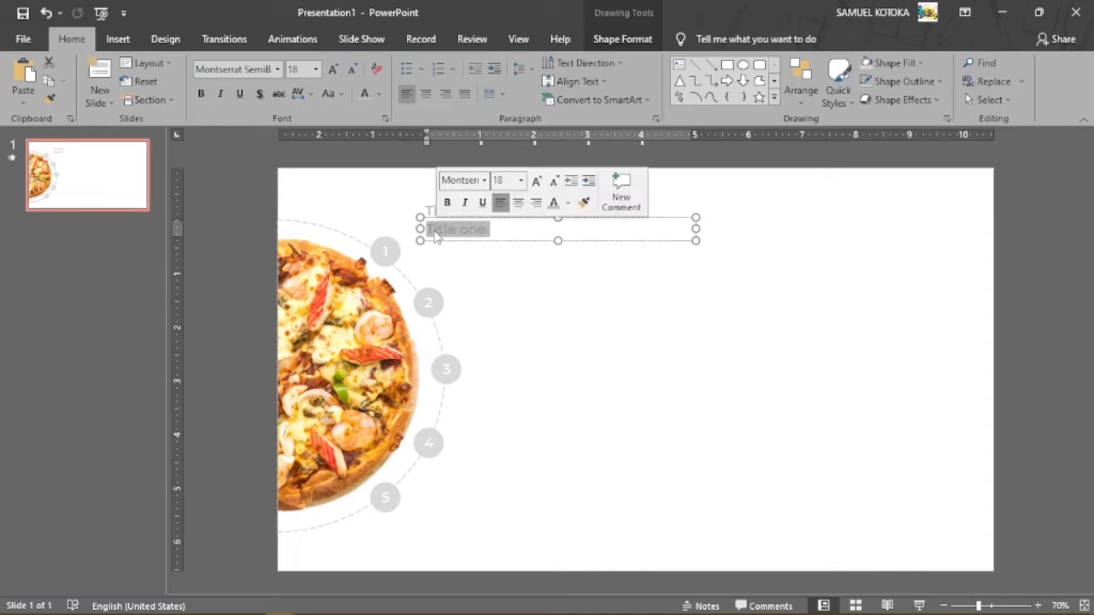
{"action": "key", "text": "BackSpace"}
{"action": "type", "text": "=lorem("}
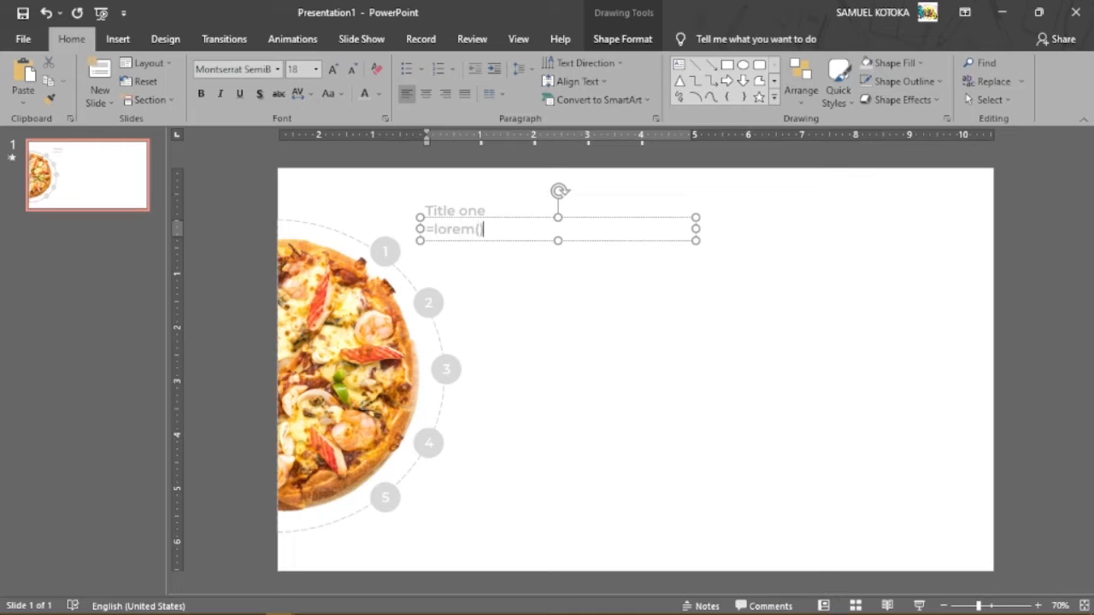
{"action": "type", "text": ")"}
{"action": "key", "text": "Return"}
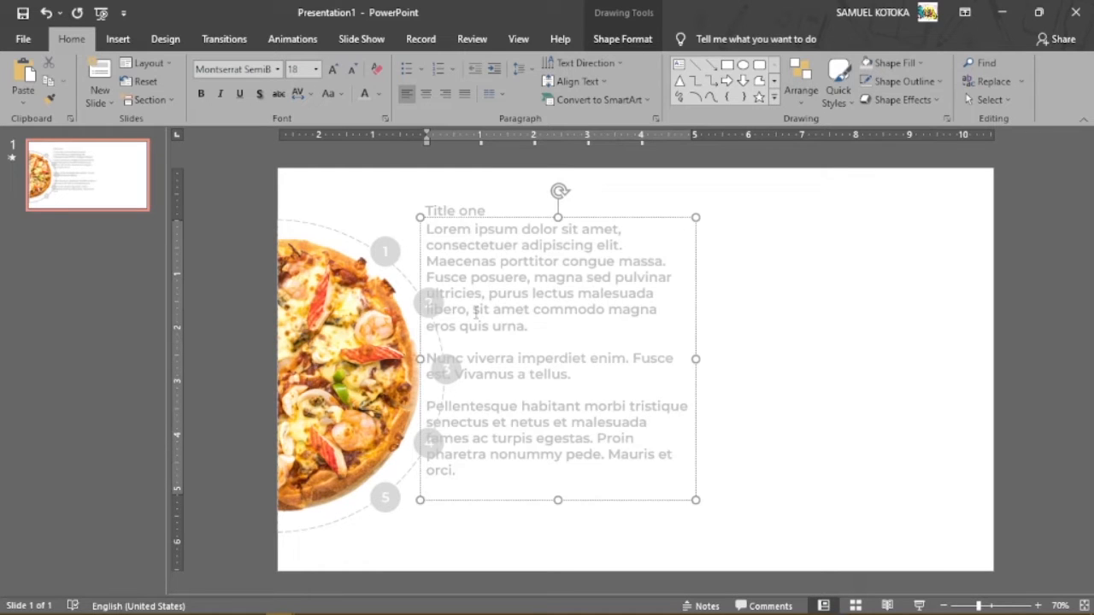
Trim the placeholder text to end at "congue massa." and widen its box to about 7 inches.
{"action": "left_click_drag", "start_coordinate": [456, 470], "coordinate": [442, 284]}
{"action": "key", "text": "Delete"}
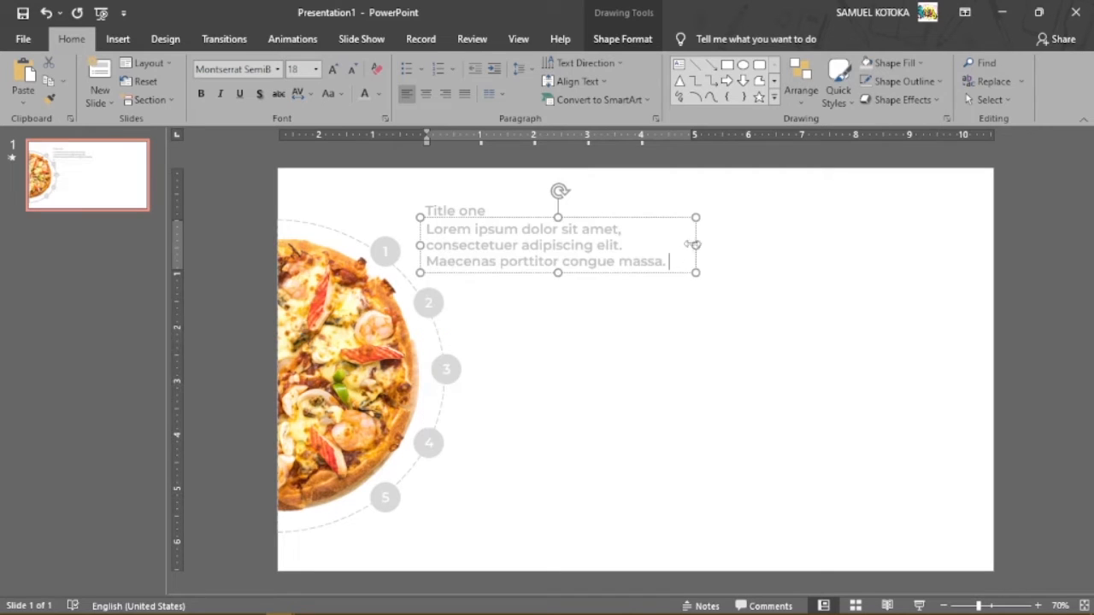
{"action": "left_click_drag", "start_coordinate": [695, 245], "coordinate": [802, 237]}
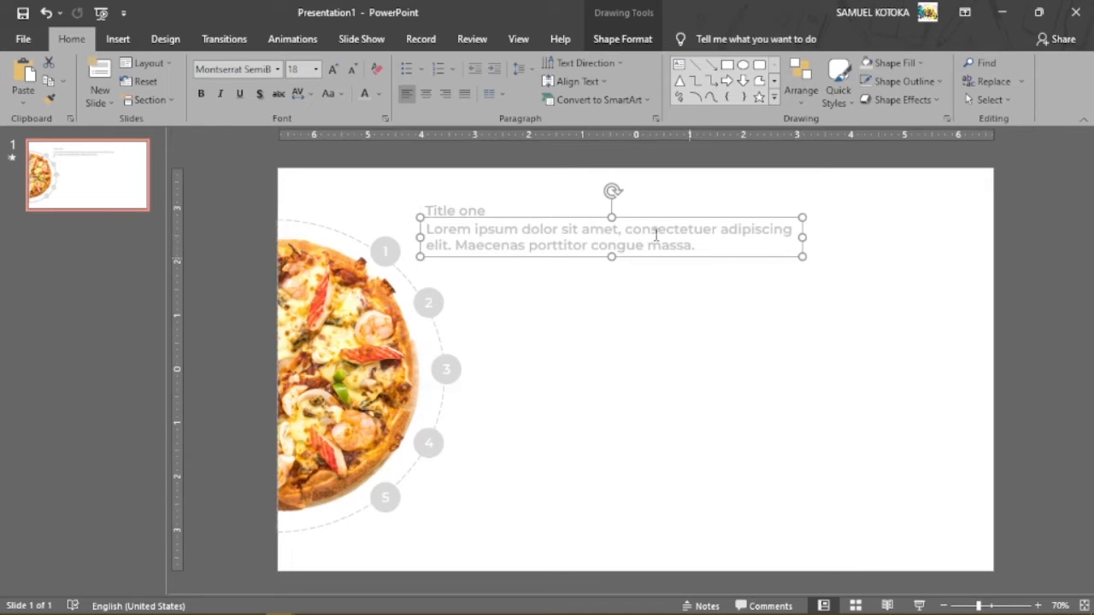
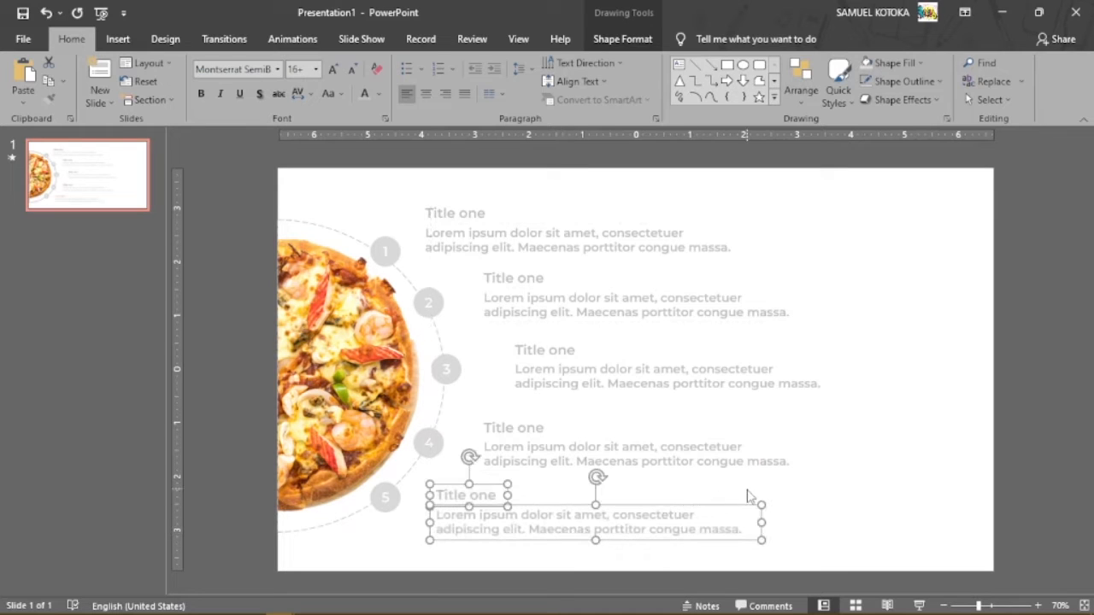
Change the title beside circle 2 to "Title Two".
{"action": "left_click", "coordinate": [873, 475]}
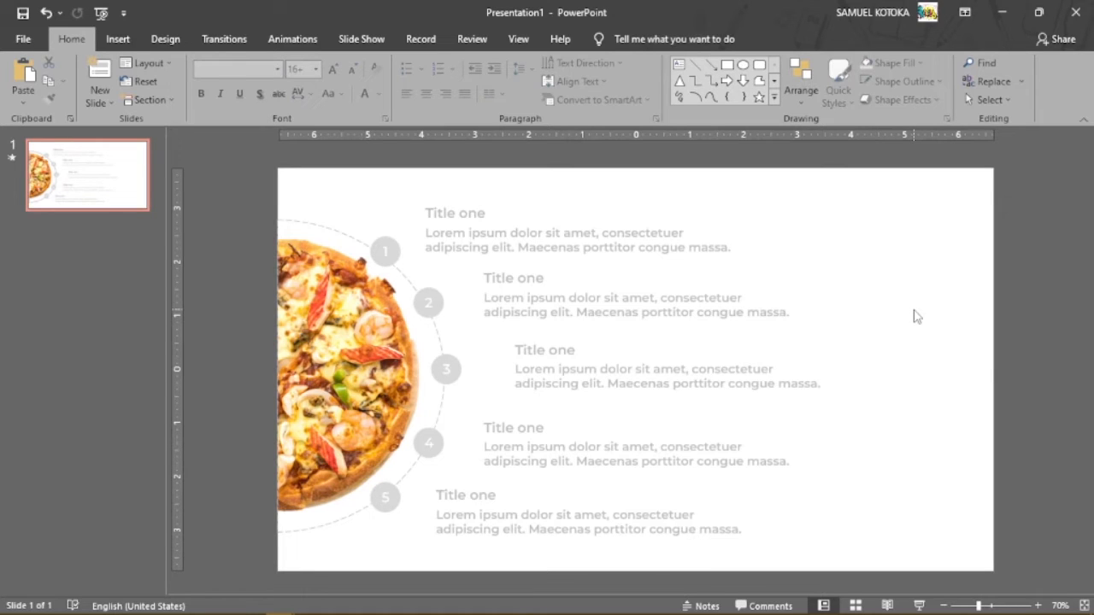
{"action": "left_click", "coordinate": [517, 282]}
{"action": "left_click_drag", "start_coordinate": [517, 282], "coordinate": [552, 286]}
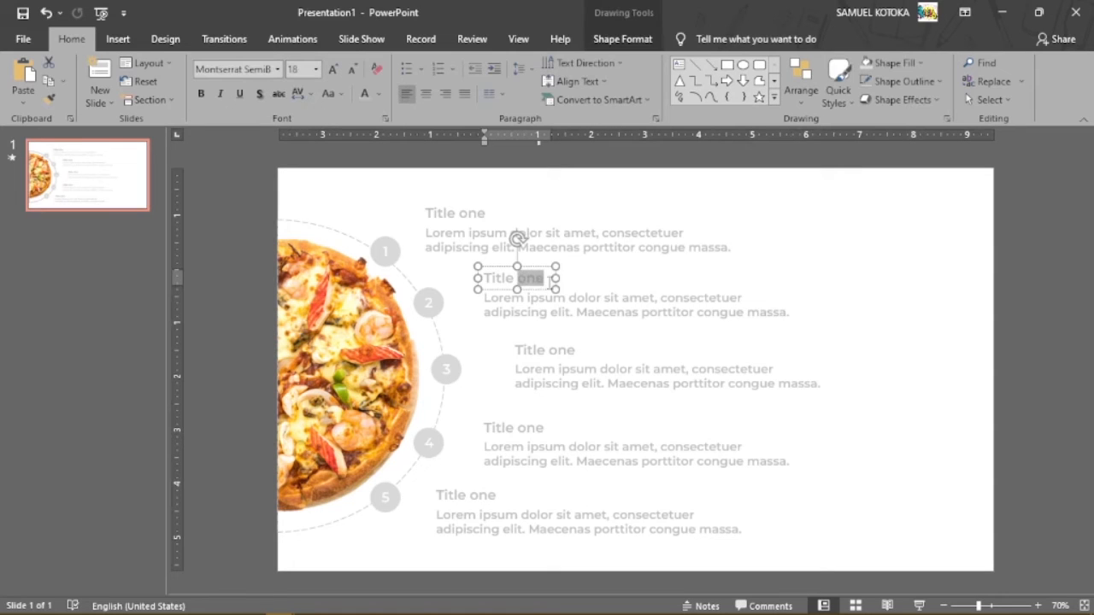
{"action": "type", "text": "Tw"}
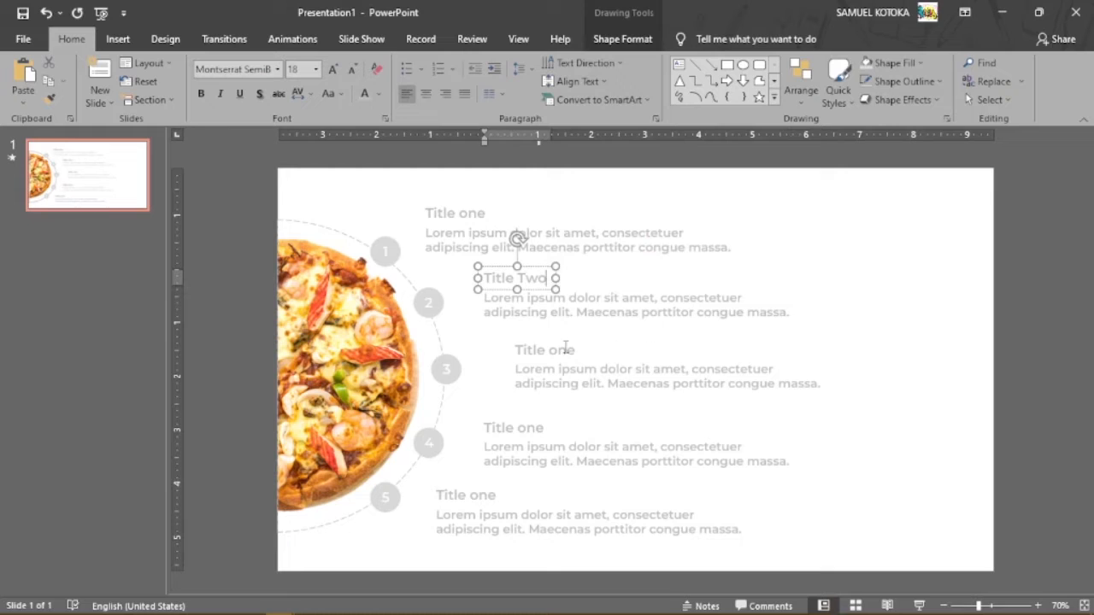
Change the title beside circle 3 to "Title Three" and widen its box so the text fits on one line.
{"action": "left_click_drag", "start_coordinate": [549, 350], "coordinate": [582, 350]}
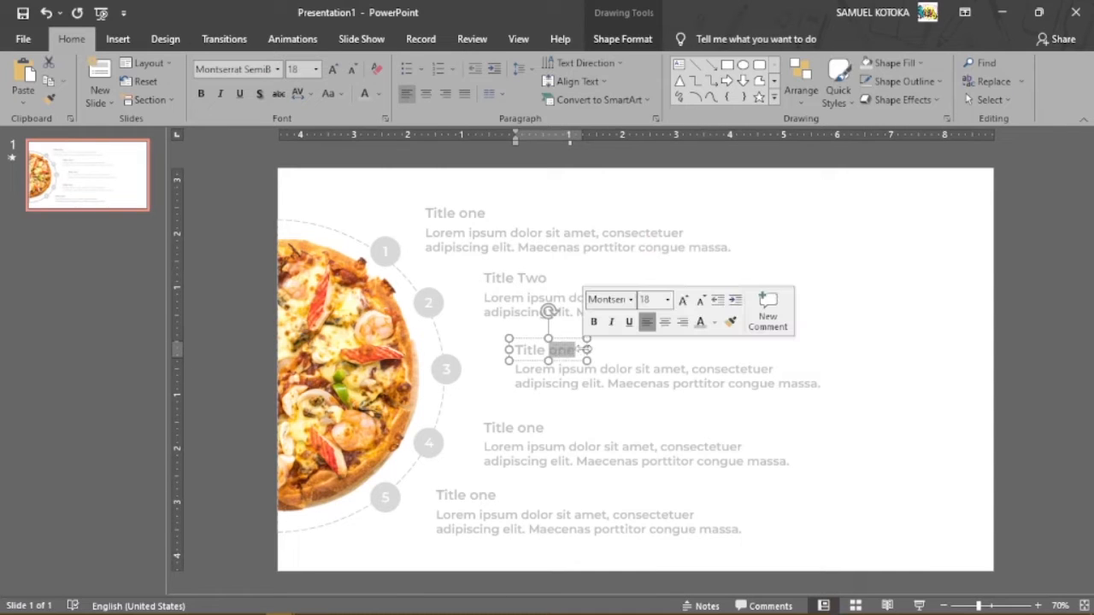
{"action": "type", "text": "Th"}
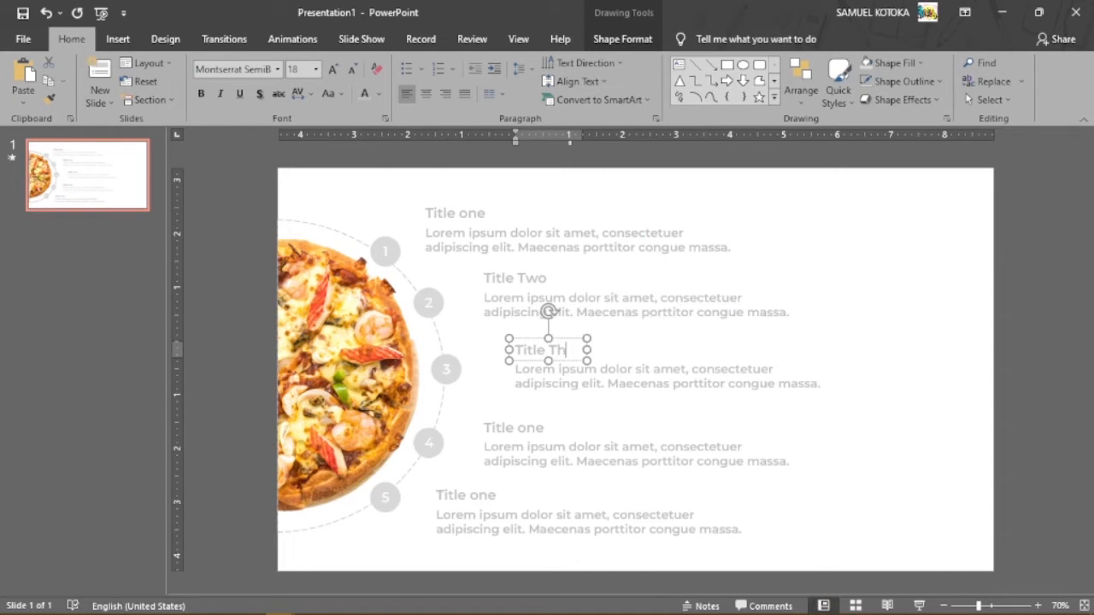
{"action": "type", "text": "ree"}
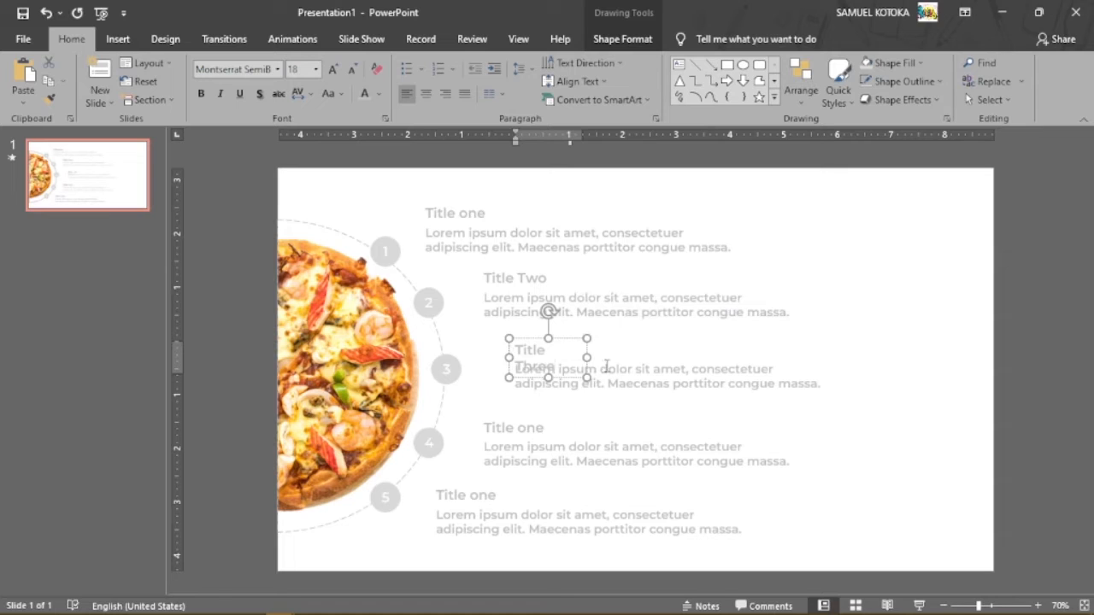
{"action": "left_click_drag", "start_coordinate": [587, 356], "coordinate": [606, 356]}
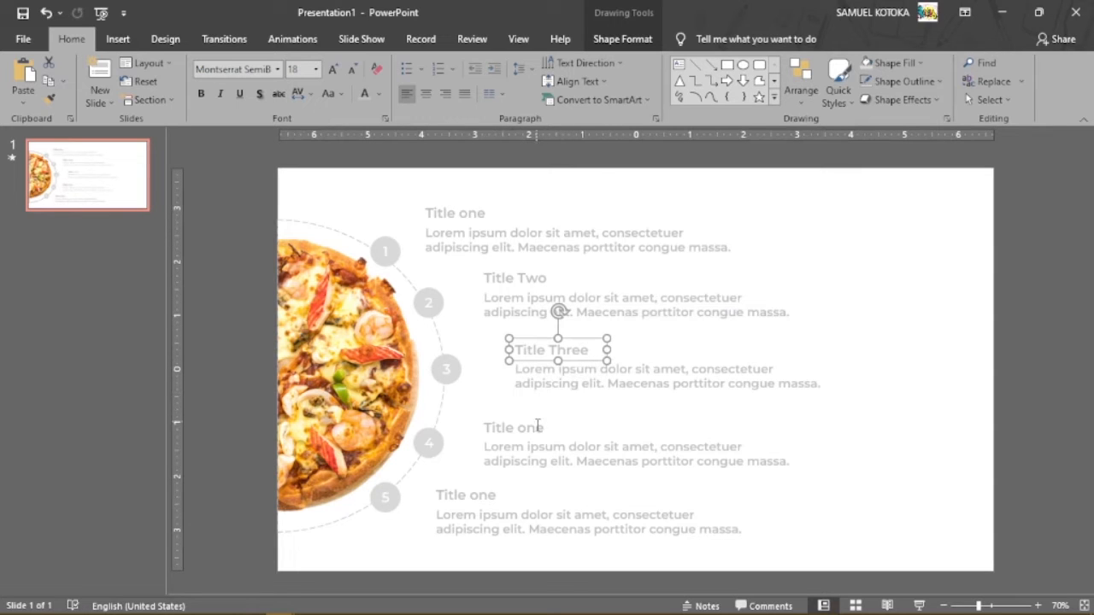
Change the title beside circle 4 to "Title four".
{"action": "left_click", "coordinate": [535, 429]}
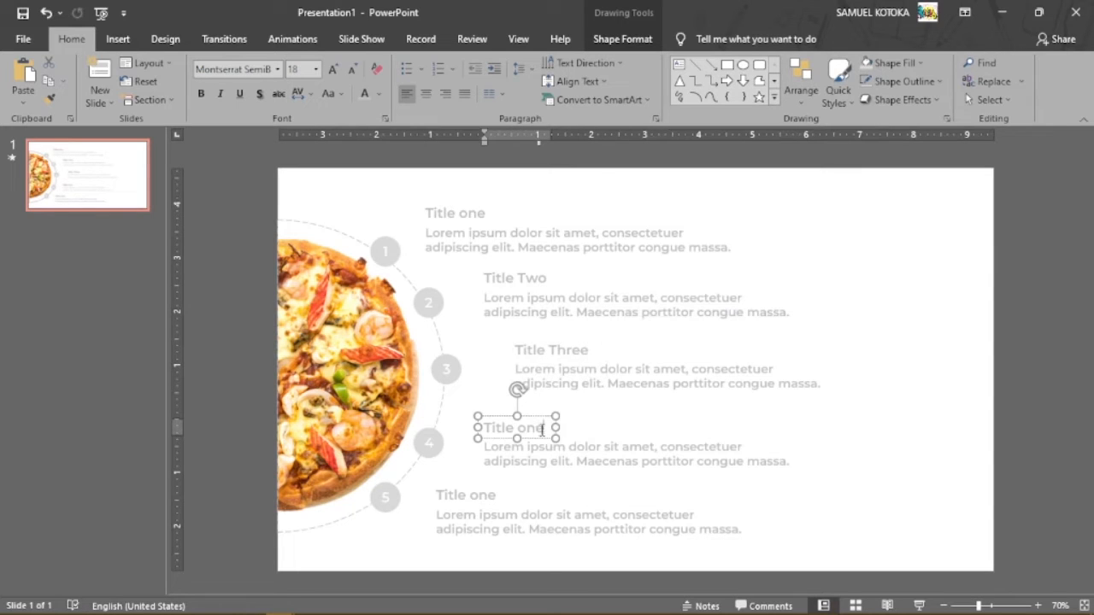
{"action": "left_click_drag", "start_coordinate": [542, 428], "coordinate": [482, 428]}
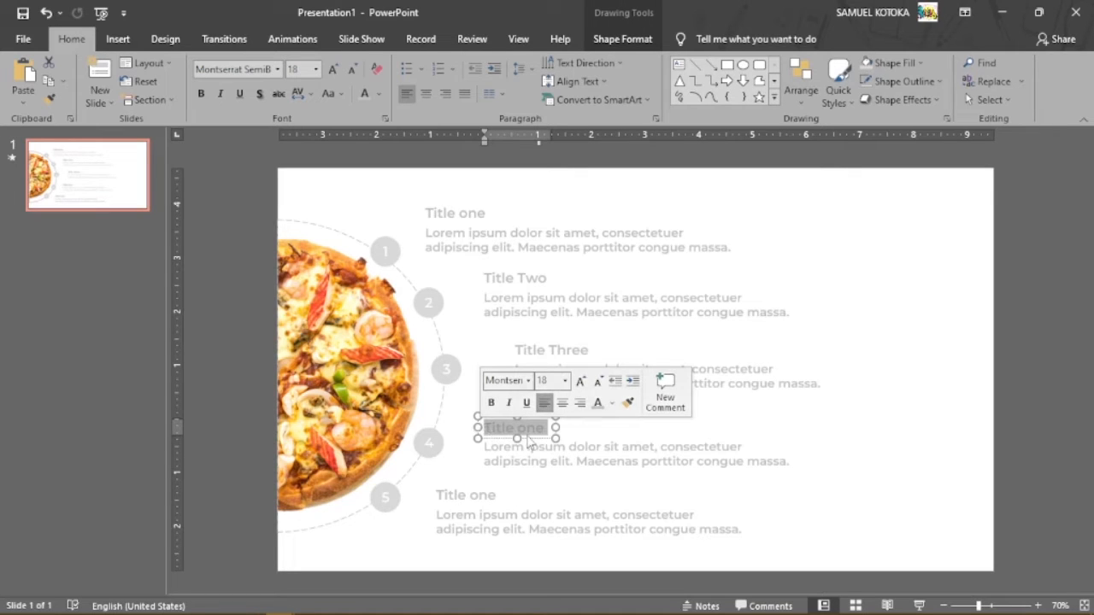
{"action": "left_click", "coordinate": [525, 429]}
{"action": "left_click_drag", "start_coordinate": [518, 428], "coordinate": [548, 429]}
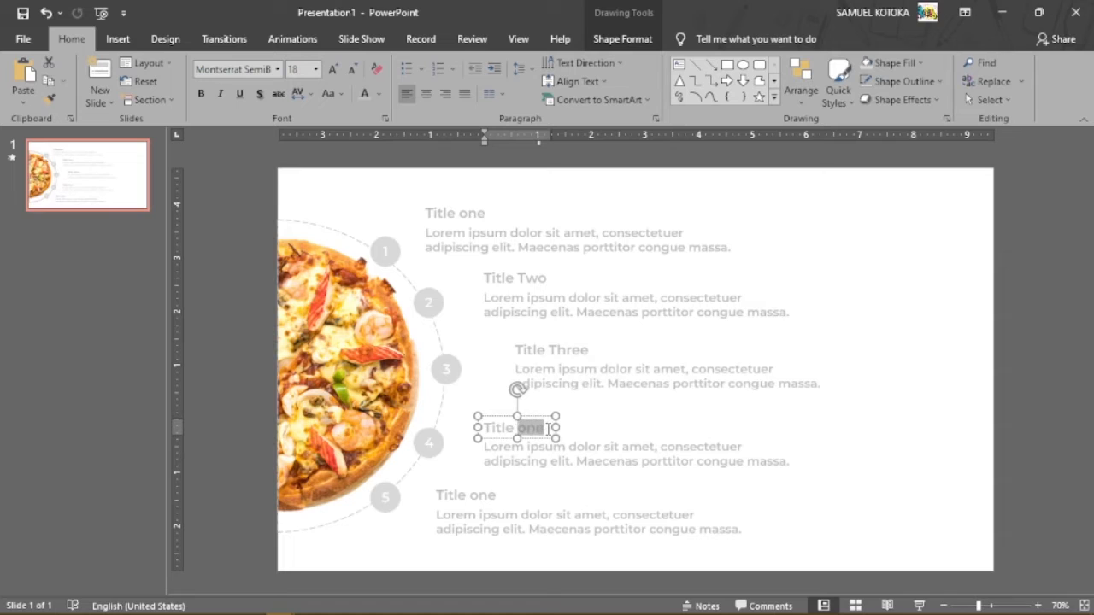
{"action": "key", "text": "BackSpace"}
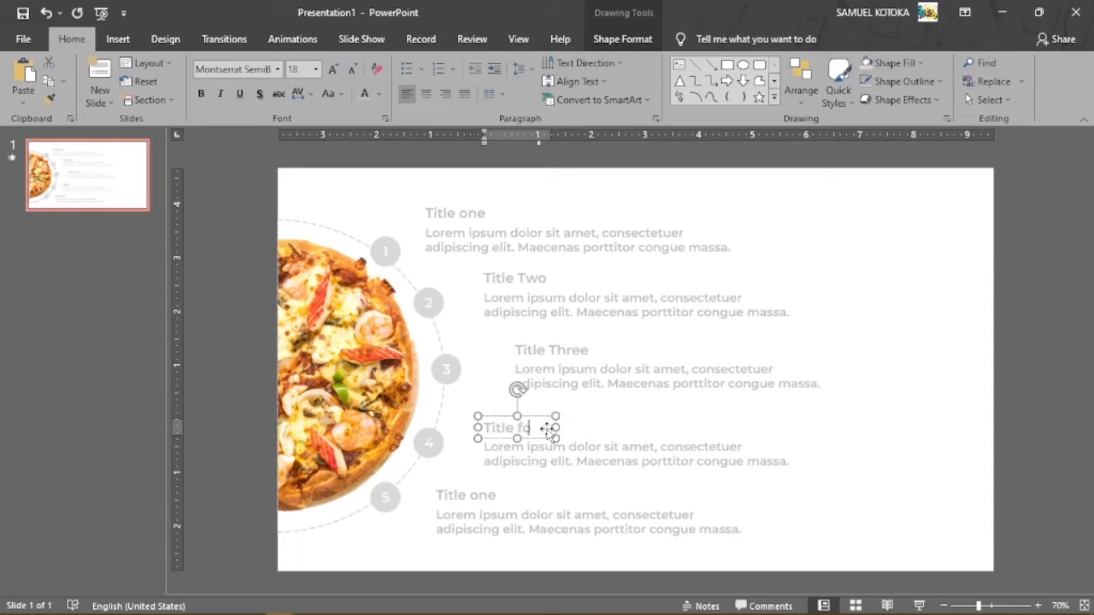
{"action": "type", "text": "four"}
Change the title beside circle 5 to "Title Five".
{"action": "left_click_drag", "start_coordinate": [471, 495], "coordinate": [507, 496]}
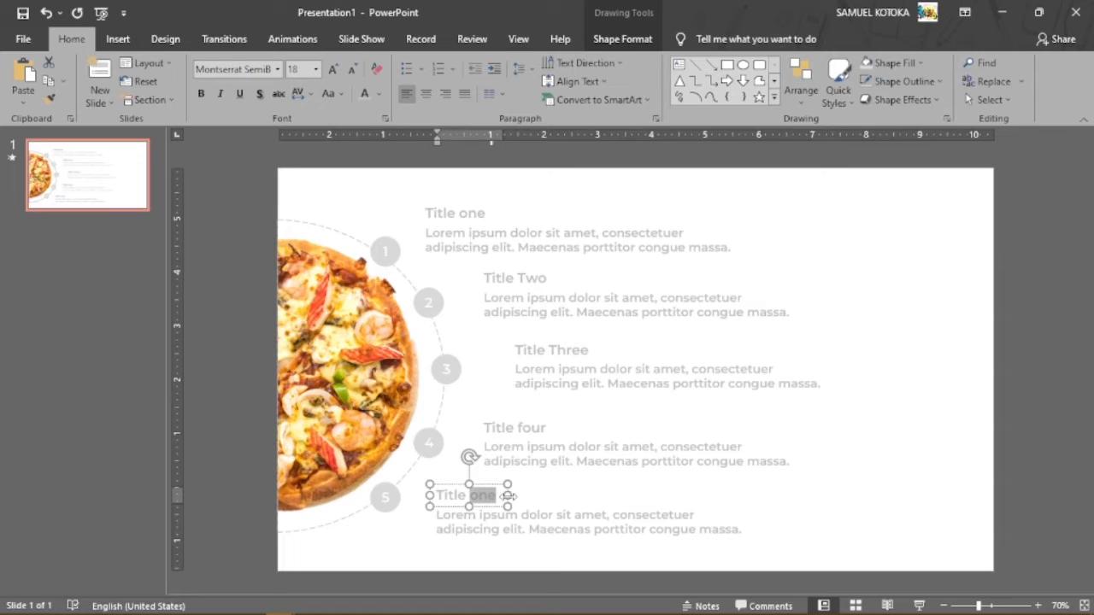
{"action": "type", "text": "Five"}
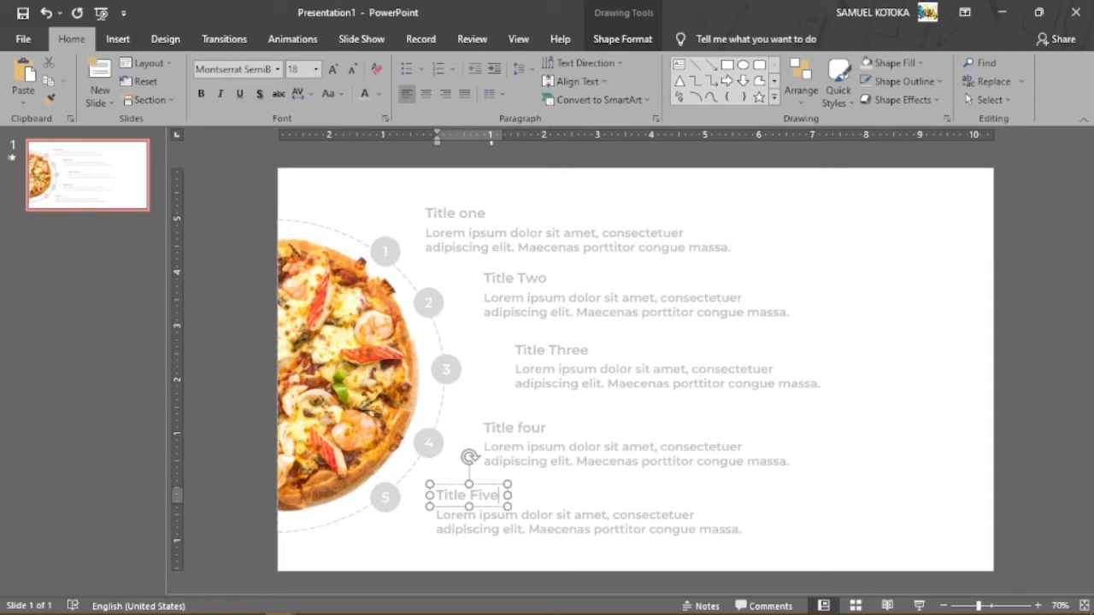
{"action": "left_click", "coordinate": [930, 439]}
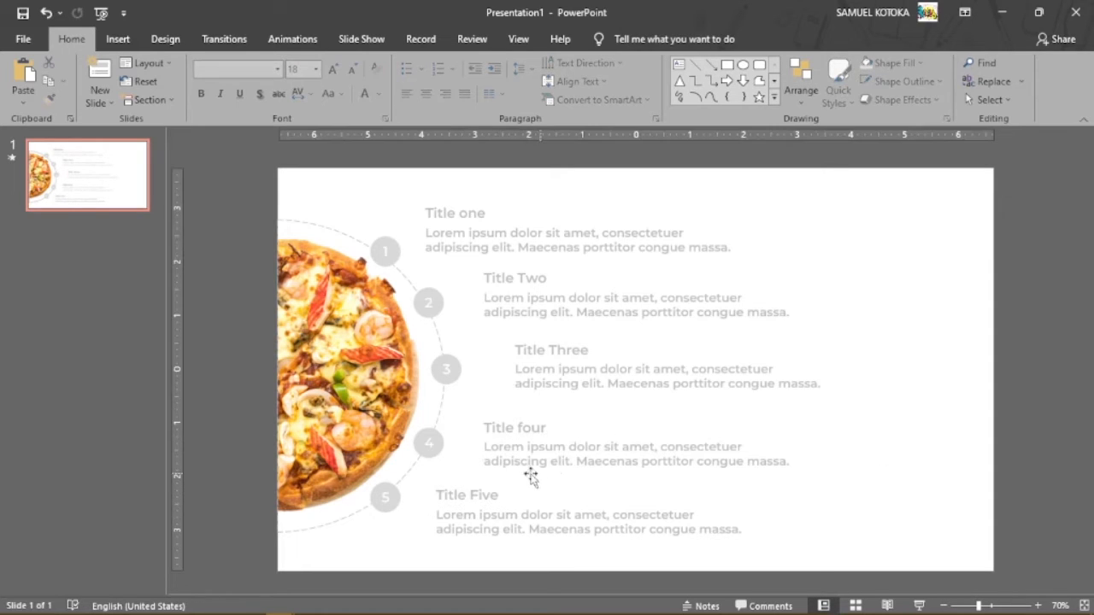
Nudge the titles and descriptions beside circles 4 and 5 slightly upward together.
{"action": "left_click", "coordinate": [478, 494]}
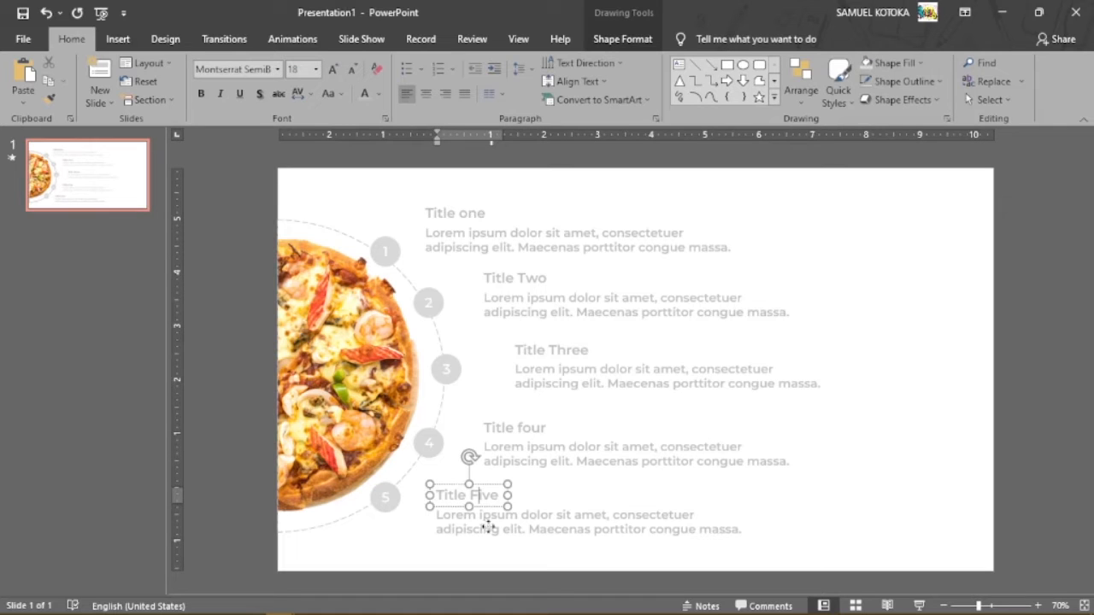
{"action": "left_click", "coordinate": [487, 527], "text": "shift"}
{"action": "left_click", "coordinate": [509, 429], "text": "shift"}
{"action": "left_click", "coordinate": [520, 462], "text": "shift"}
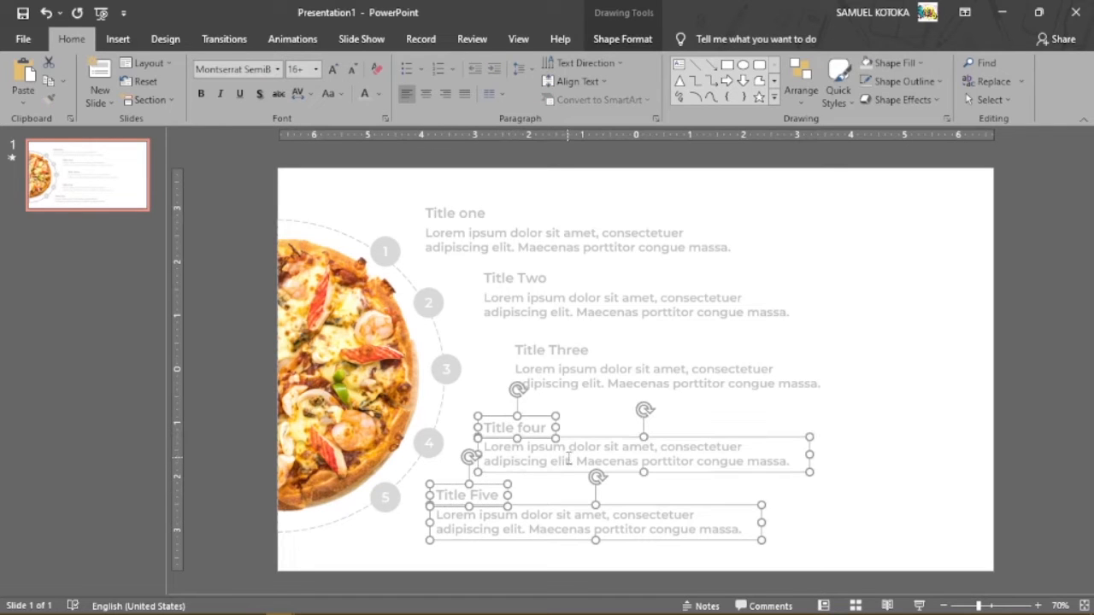
{"action": "key", "text": "ctrl+Up"}
{"action": "key", "text": "ctrl+Up"}
{"action": "key", "text": "ctrl+Up"}
{"action": "key", "text": "ctrl+Up"}
{"action": "key", "text": "ctrl+Up"}
{"action": "key", "text": "ctrl+Up"}
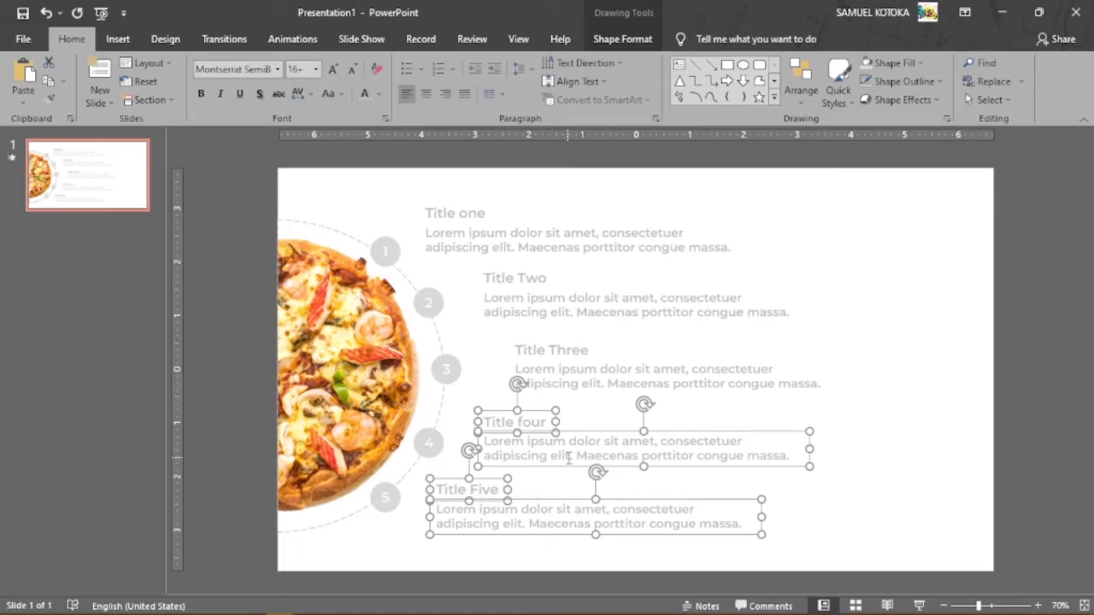
{"action": "left_click", "coordinate": [921, 374]}
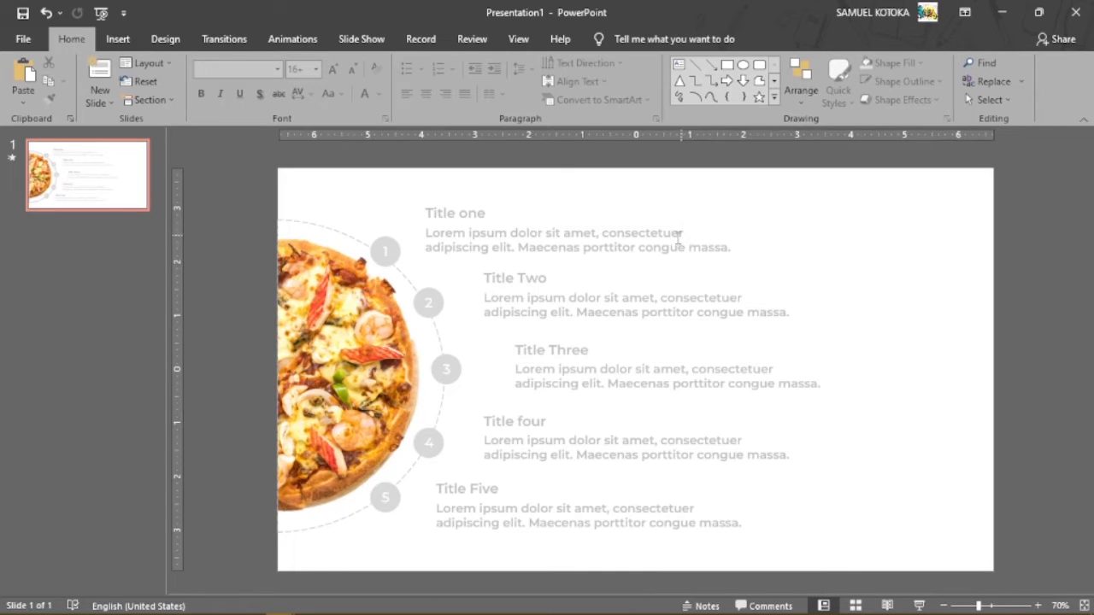
{"action": "left_click", "coordinate": [630, 240]}
{"action": "left_click", "coordinate": [656, 308]}
{"action": "left_click", "coordinate": [677, 380]}
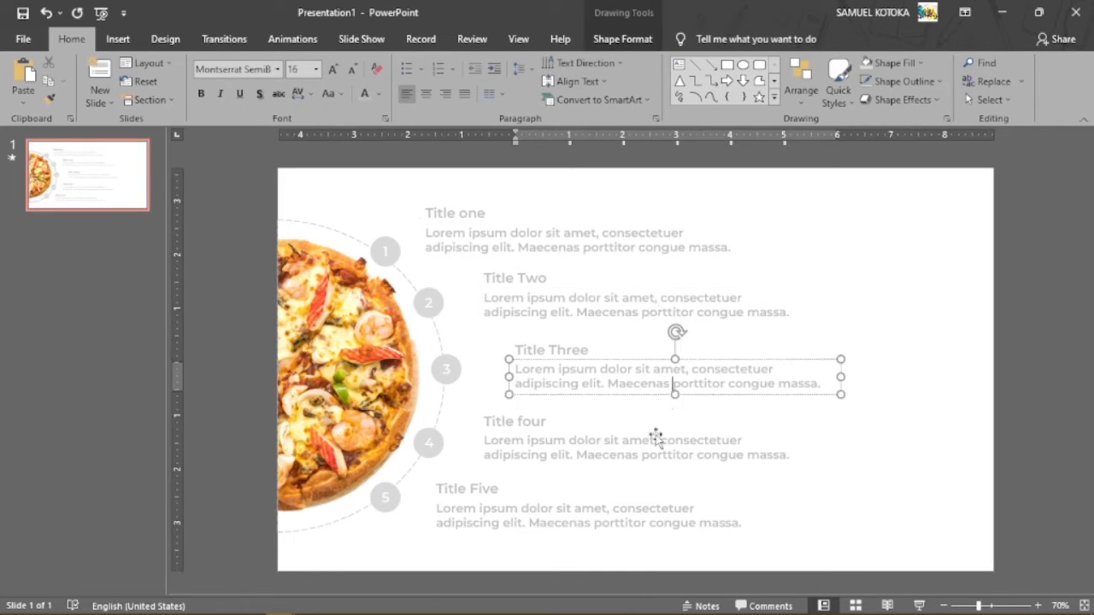
{"action": "left_click", "coordinate": [651, 440]}
{"action": "left_click", "coordinate": [593, 523]}
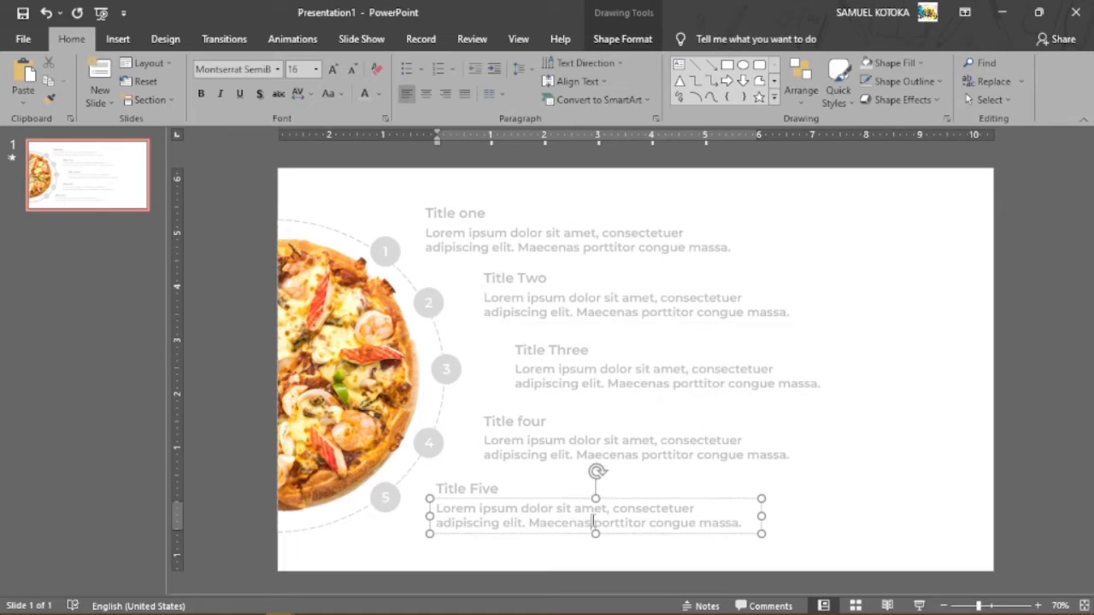
{"action": "left_click", "coordinate": [554, 440]}
{"action": "left_click", "coordinate": [585, 377]}
{"action": "left_click", "coordinate": [600, 303]}
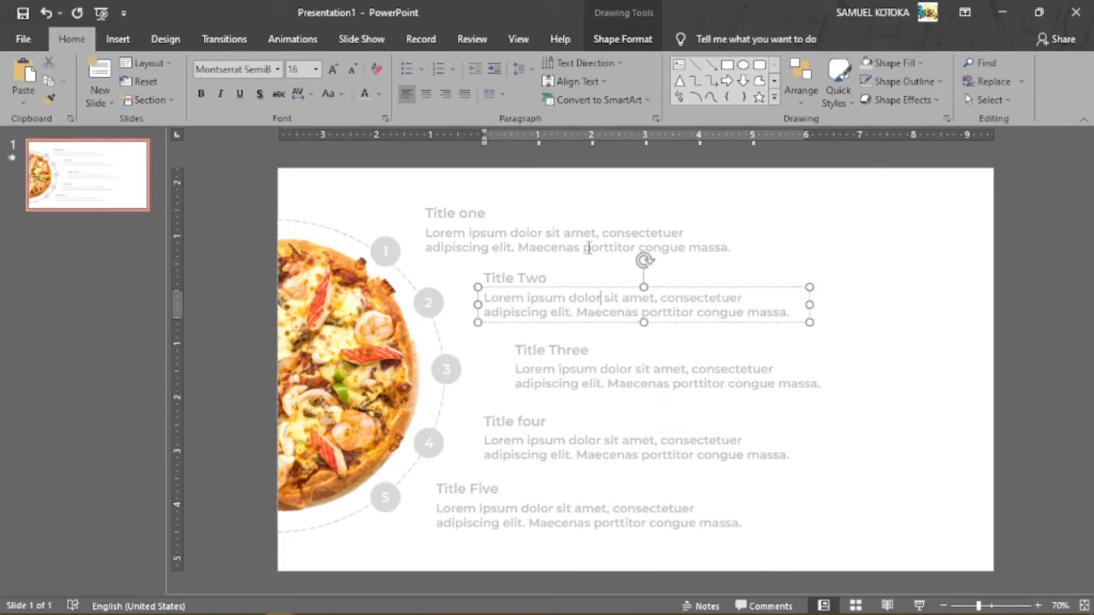
Vary "consectetuer" in the five descriptions, in order, to "consectetueri", "consectetuere", "consectetuera", "consectetuero" and "consectetueir".
{"action": "left_click", "coordinate": [586, 248]}
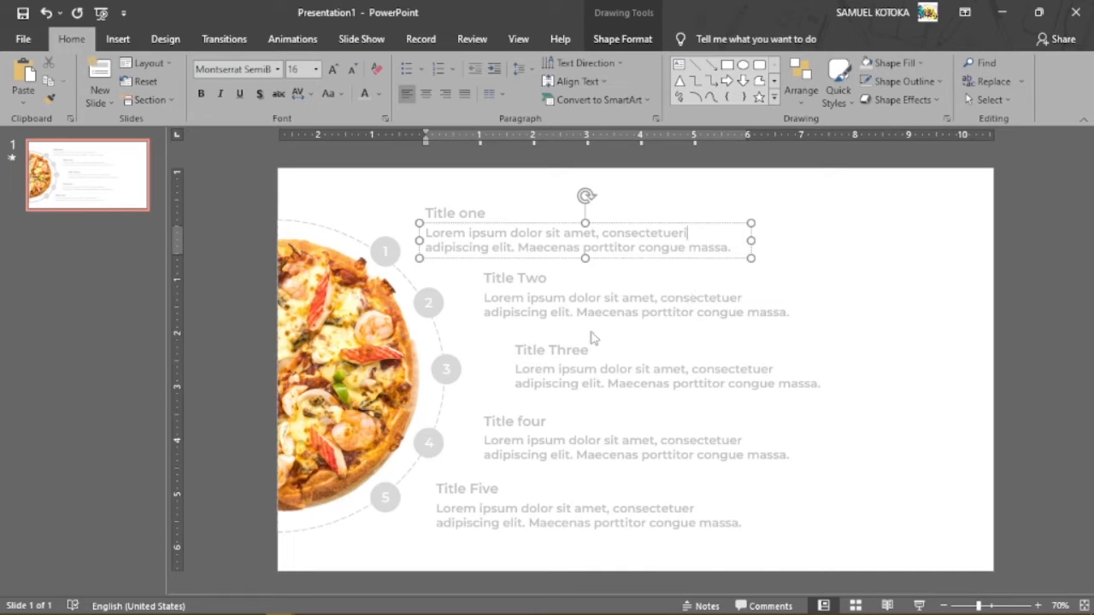
{"action": "left_click", "coordinate": [742, 298]}
{"action": "type", "text": "e"}
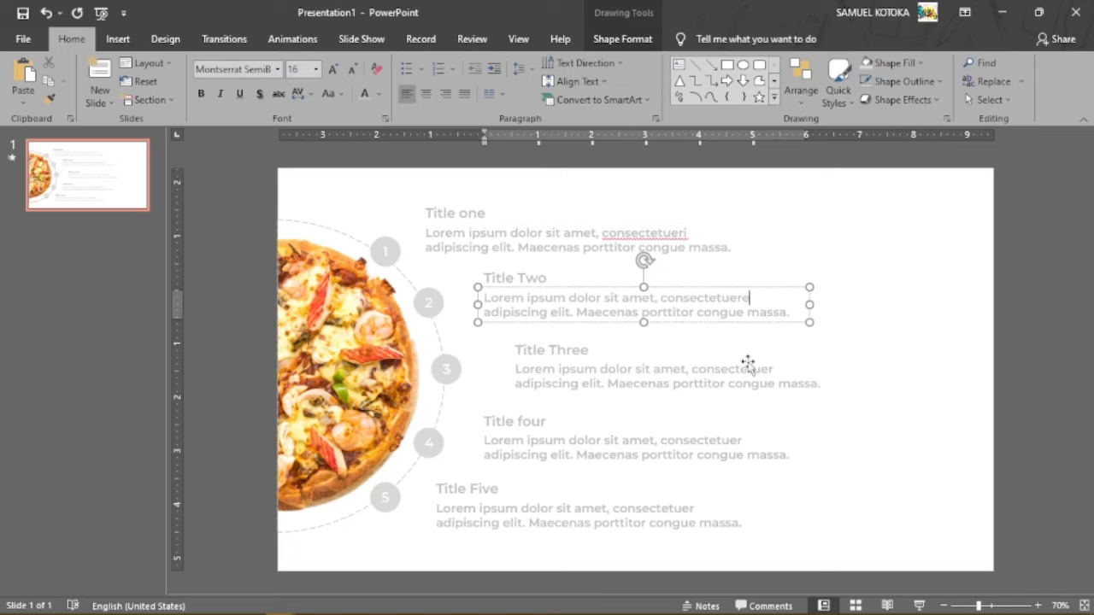
{"action": "left_click", "coordinate": [773, 370]}
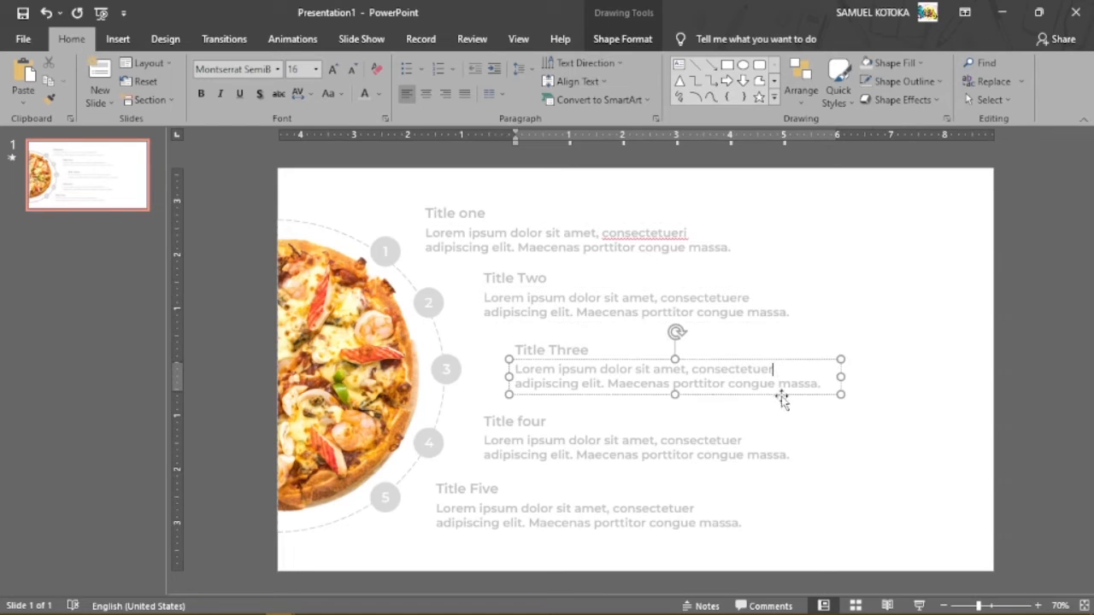
{"action": "type", "text": "a"}
{"action": "left_click", "coordinate": [744, 441]}
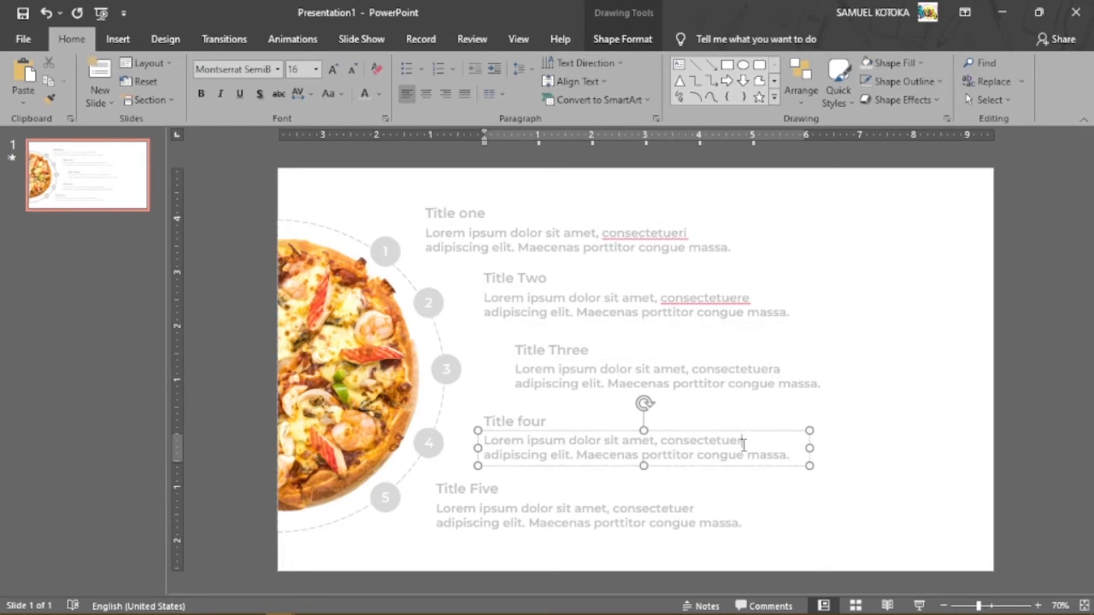
{"action": "type", "text": "o"}
{"action": "left_click", "coordinate": [693, 508]}
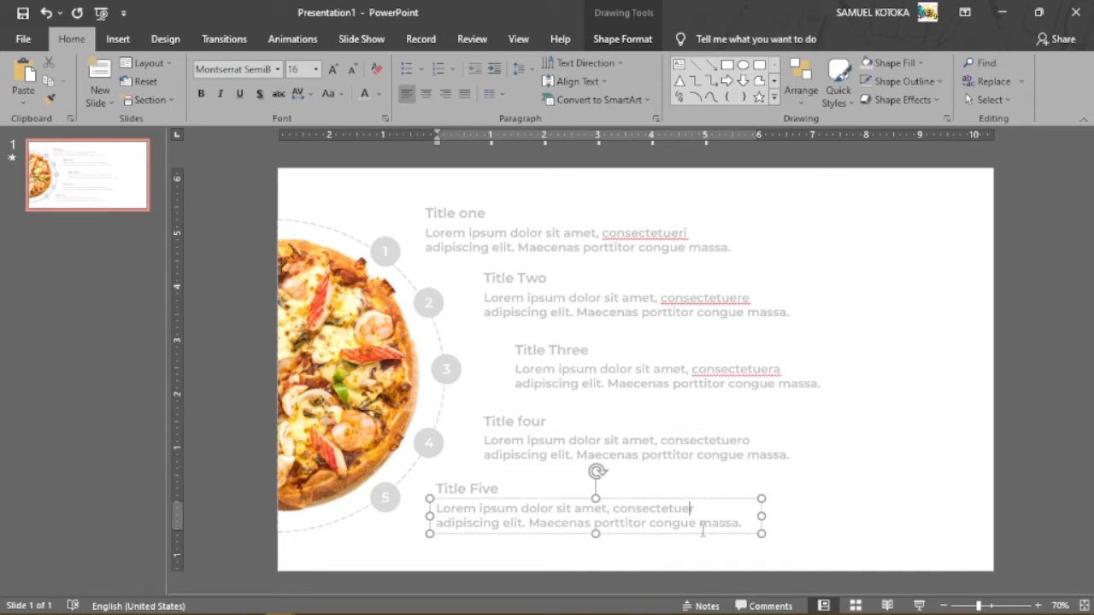
{"action": "type", "text": "i"}
Ignore all spelling flags on the altered "consectetuer" words in the five descriptions.
{"action": "right_click", "coordinate": [714, 443]}
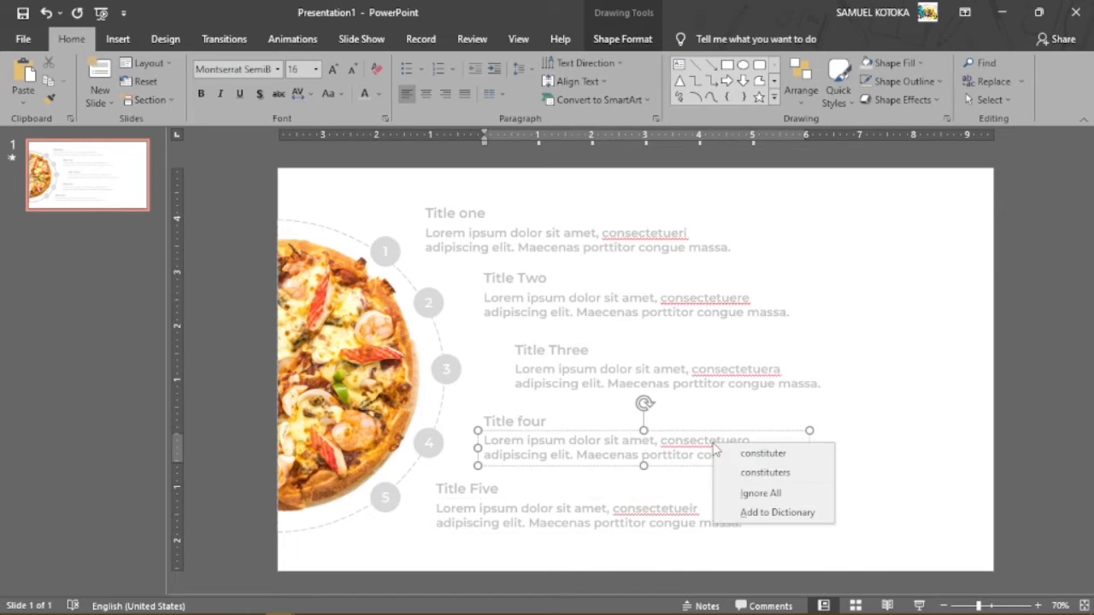
{"action": "left_click", "coordinate": [748, 493]}
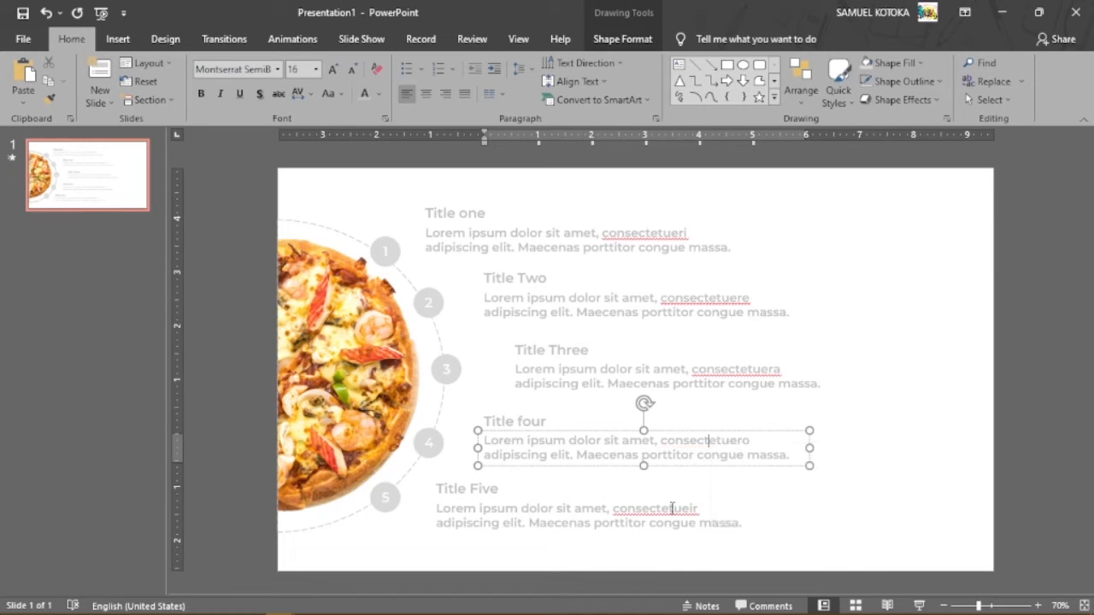
{"action": "right_click", "coordinate": [673, 506]}
{"action": "left_click", "coordinate": [720, 557]}
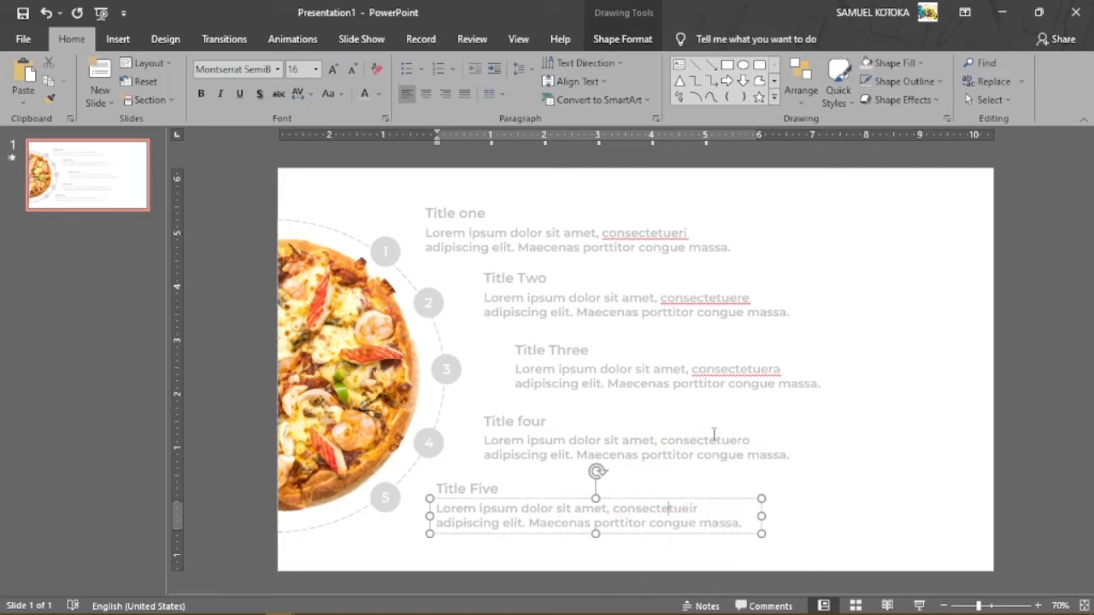
{"action": "right_click", "coordinate": [726, 376]}
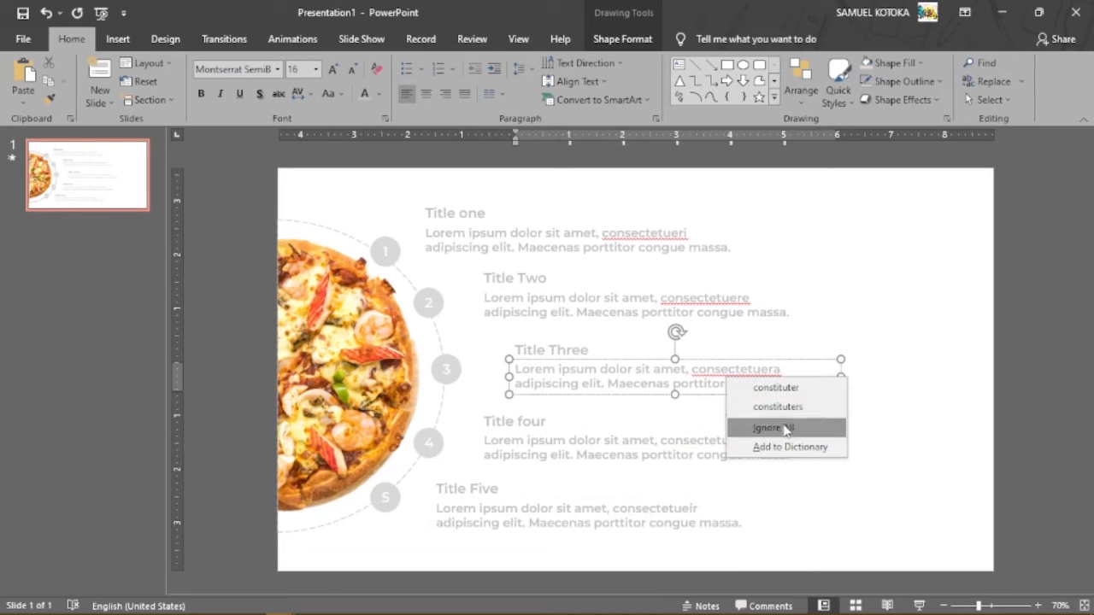
{"action": "left_click", "coordinate": [752, 428]}
{"action": "right_click", "coordinate": [718, 299]}
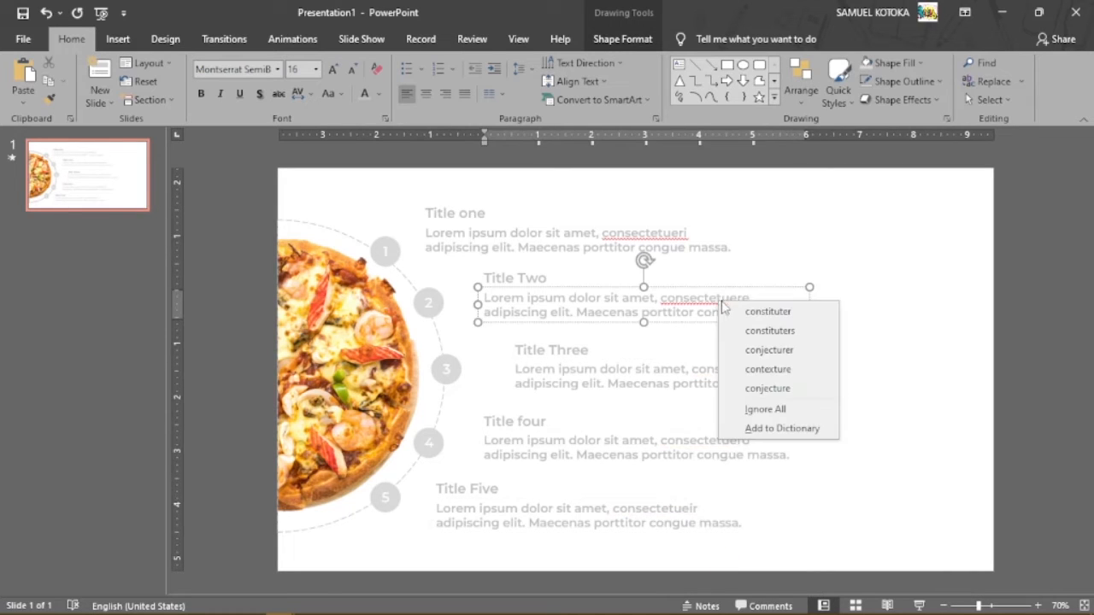
{"action": "left_click", "coordinate": [785, 407]}
{"action": "right_click", "coordinate": [665, 234]}
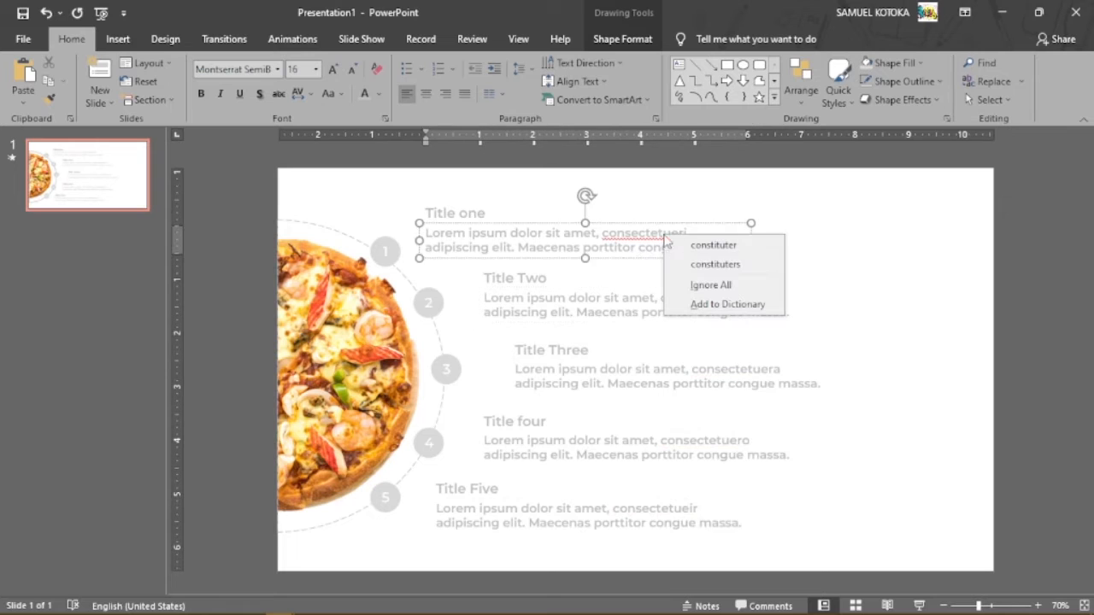
{"action": "left_click", "coordinate": [711, 285]}
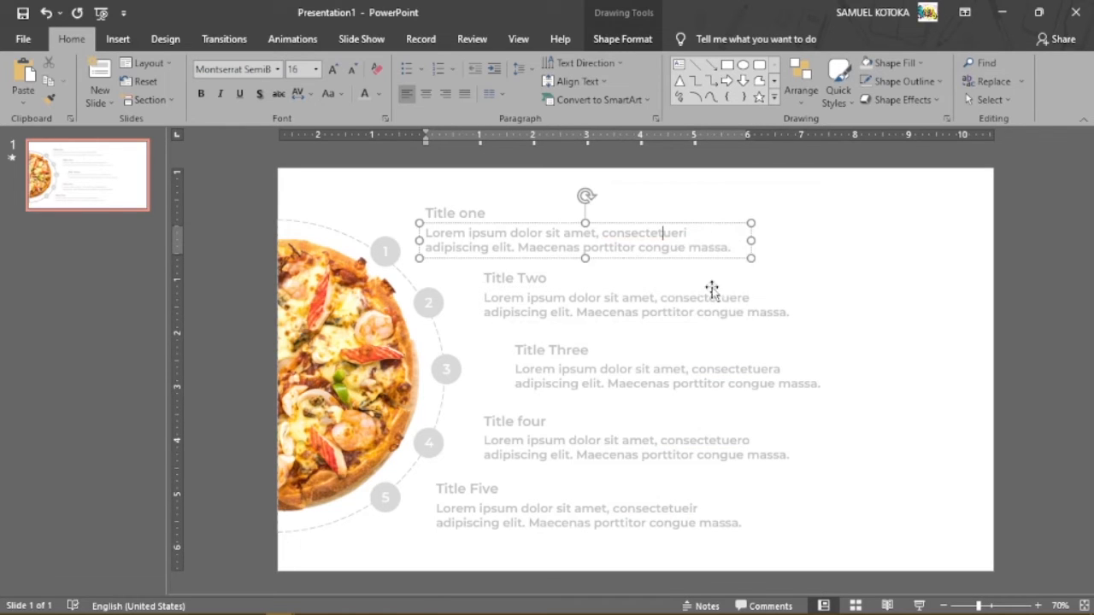
{"action": "left_click", "coordinate": [846, 256]}
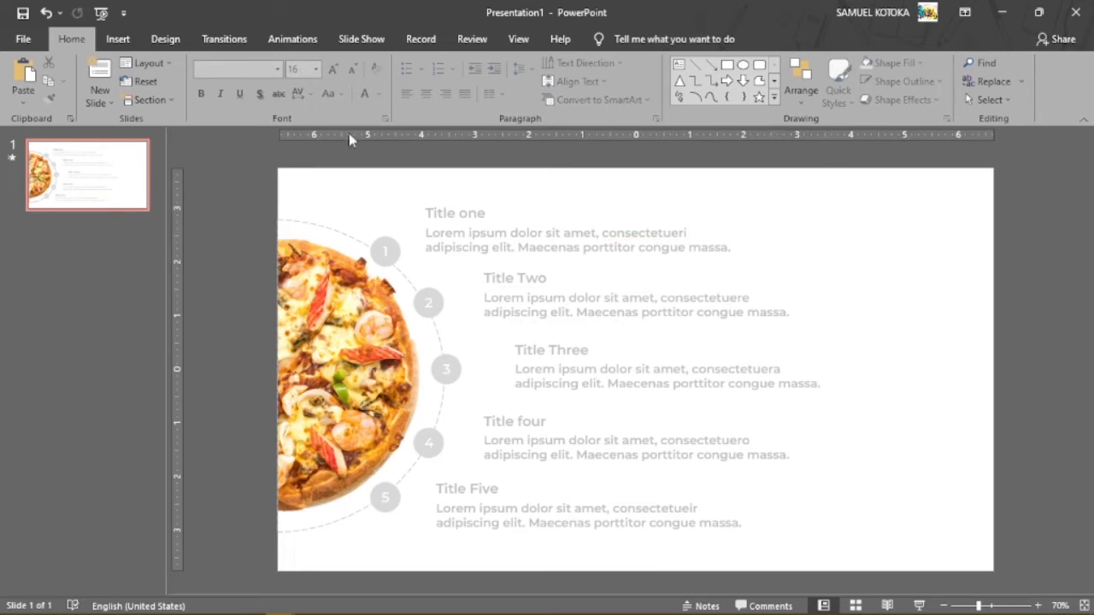
Add a text box about 4.8 inches wide above "Title one", near the slide's upper edge, reading "The Pizza shop menu".
{"action": "left_click", "coordinate": [117, 38]}
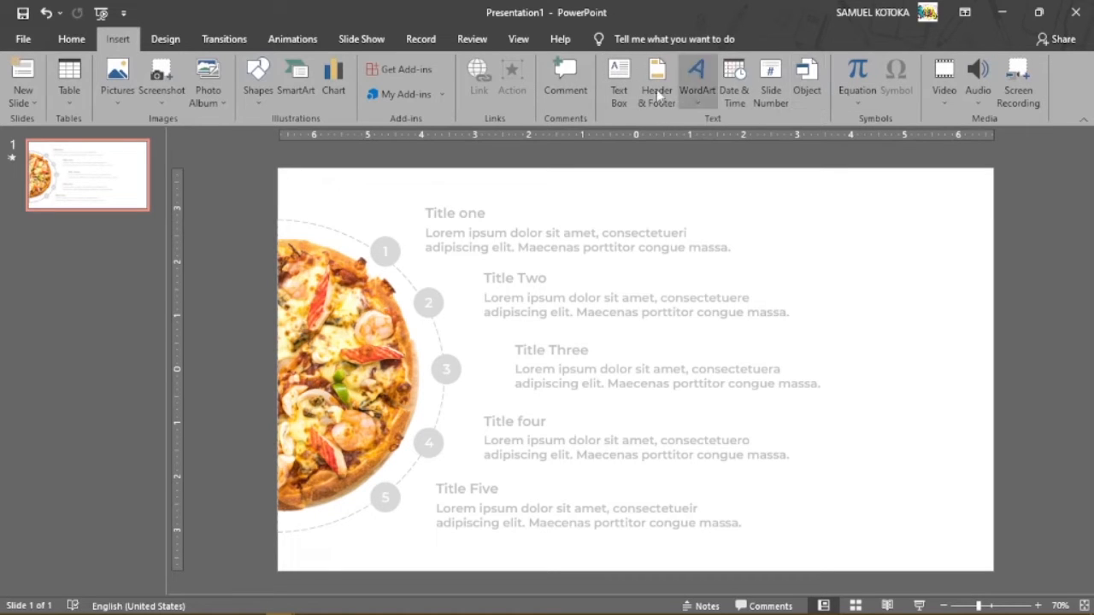
{"action": "left_click", "coordinate": [619, 82]}
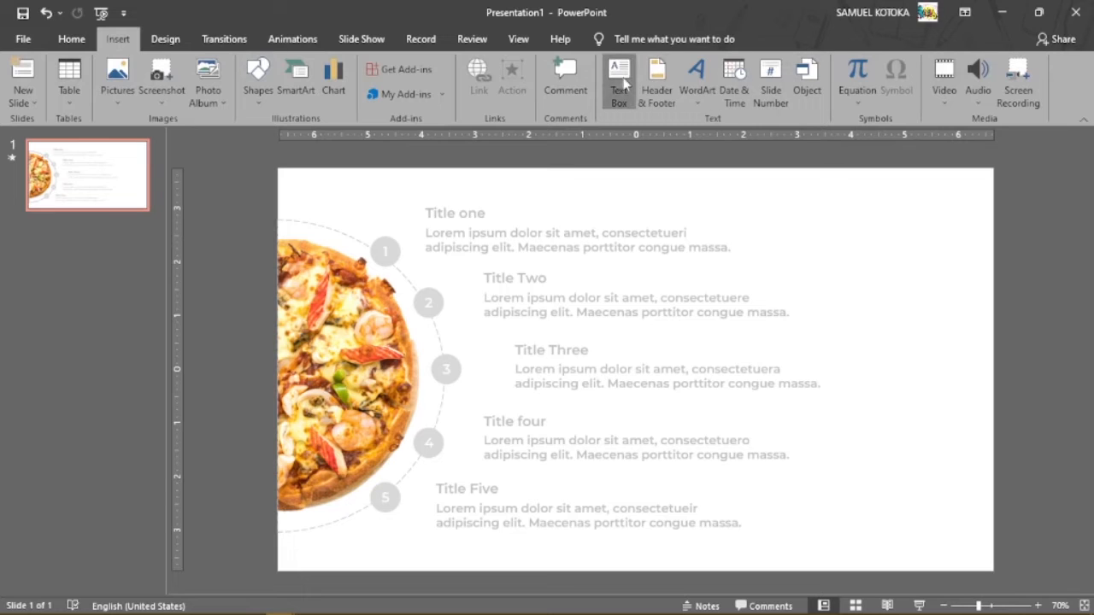
{"action": "left_click_drag", "start_coordinate": [542, 181], "coordinate": [798, 211]}
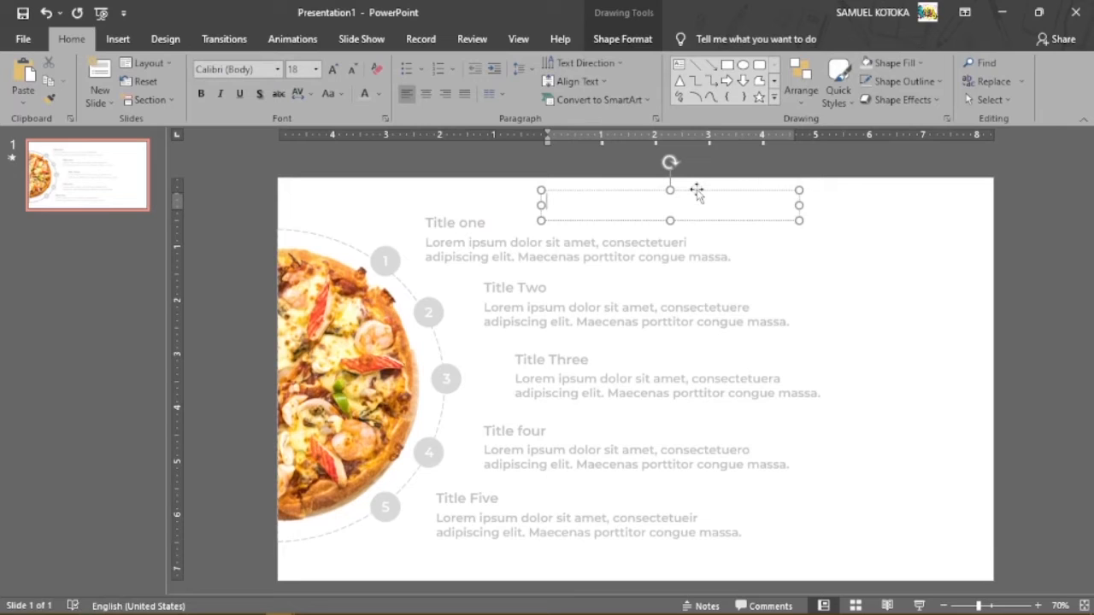
{"action": "type", "text": "The"}
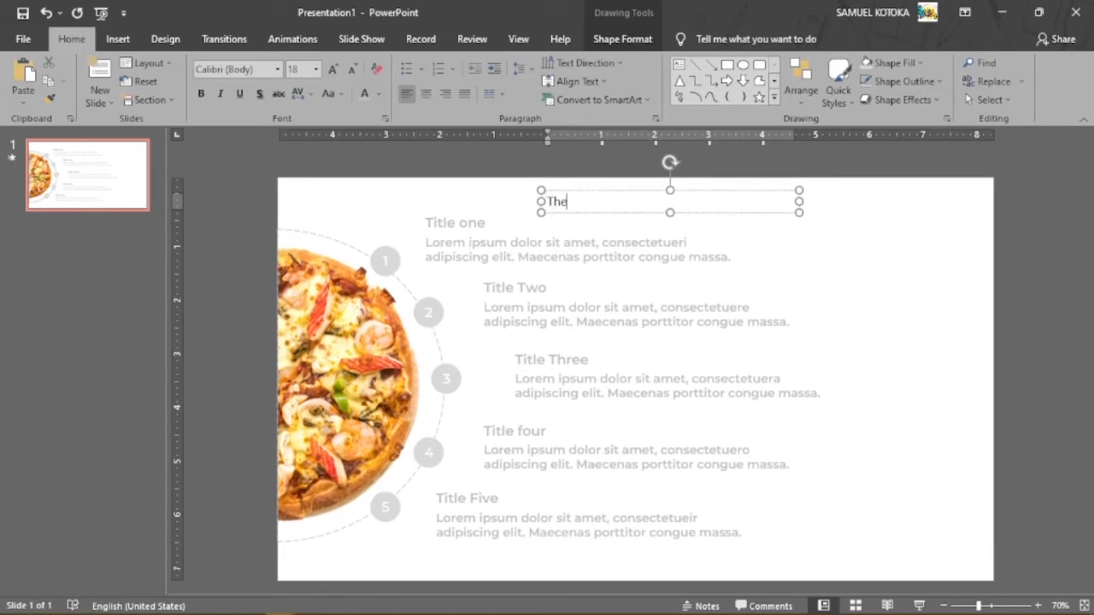
{"action": "type", "text": " Pizza Ho"}
{"action": "key", "text": "BackSpace"}
{"action": "key", "text": "BackSpace"}
{"action": "key", "text": "BackSpace"}
{"action": "type", "text": "shop menu"}
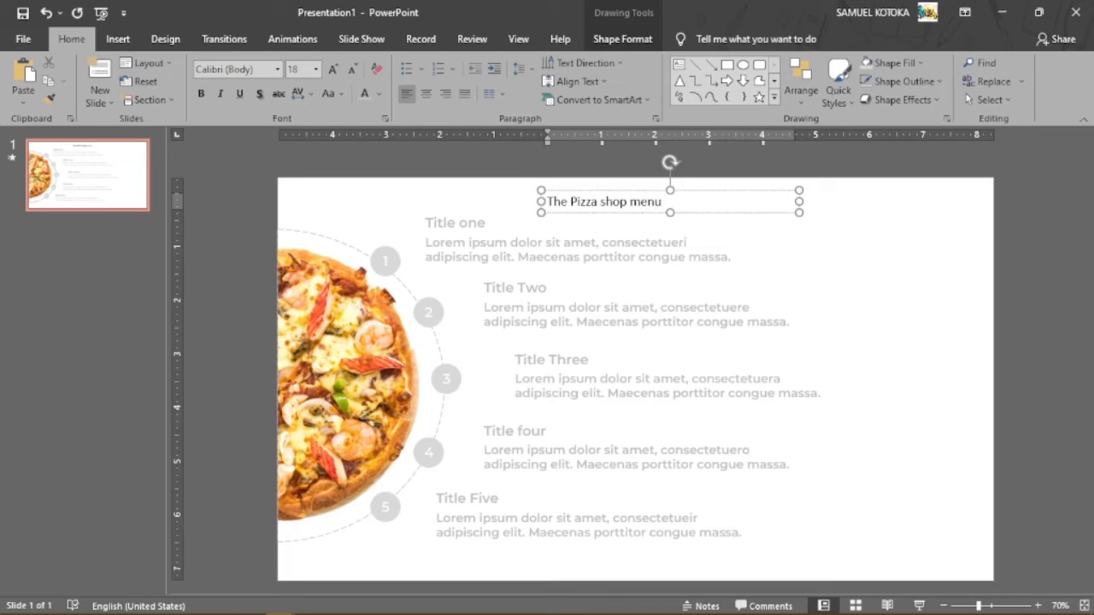
Convert the whole "The Pizza shop menu" heading to uppercase.
{"action": "key", "text": "ctrl+a"}
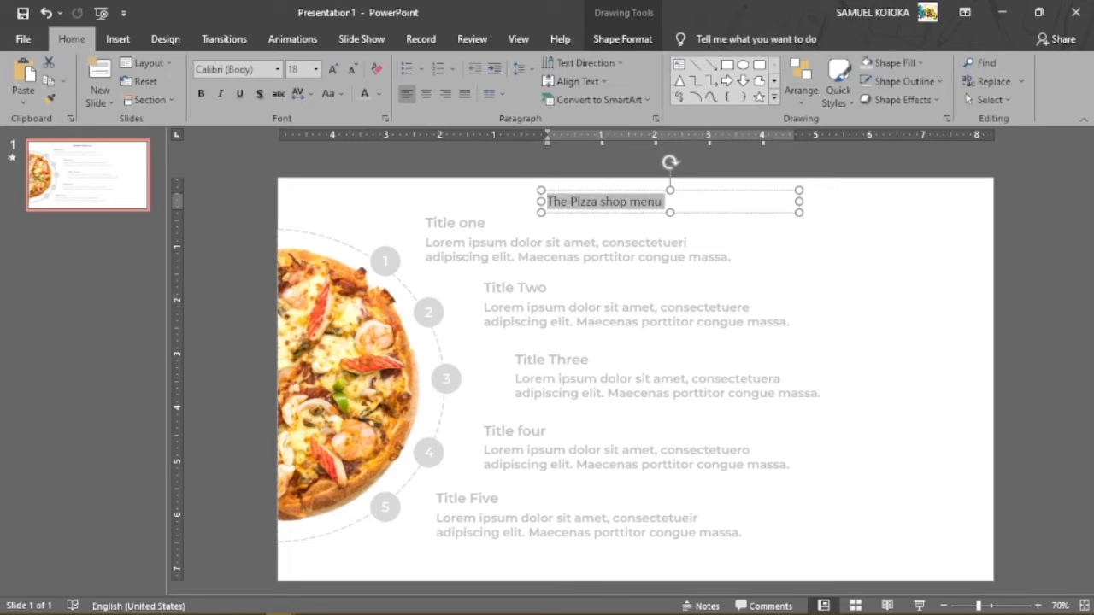
{"action": "left_click", "coordinate": [337, 95]}
{"action": "left_click", "coordinate": [398, 156]}
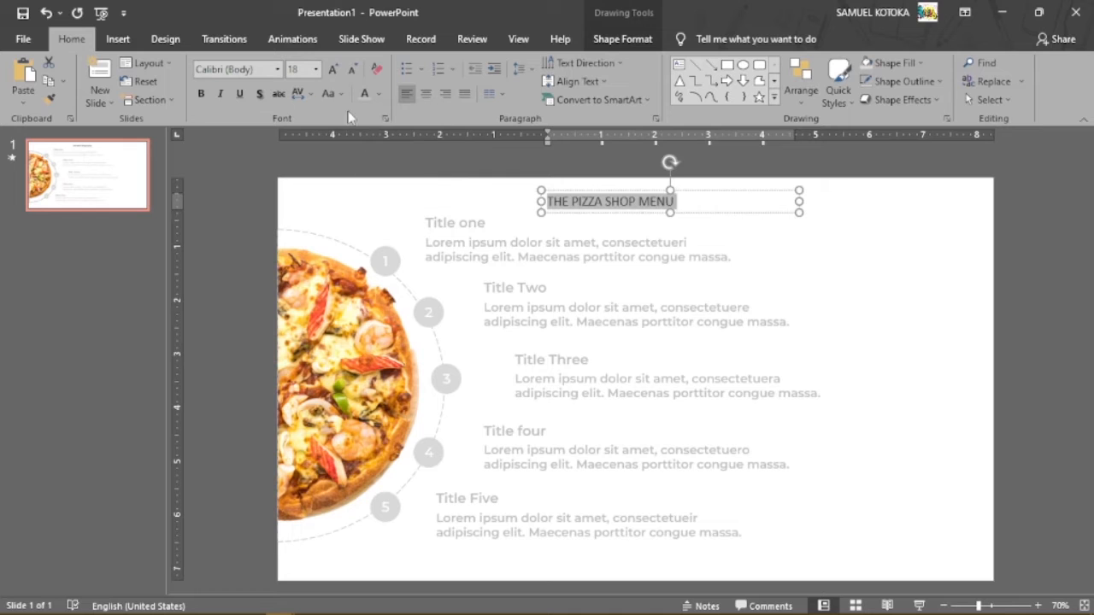
Set the "THE PIZZA SHOP MENU" heading in the Michroma font at size 20.
{"action": "left_click", "coordinate": [276, 69]}
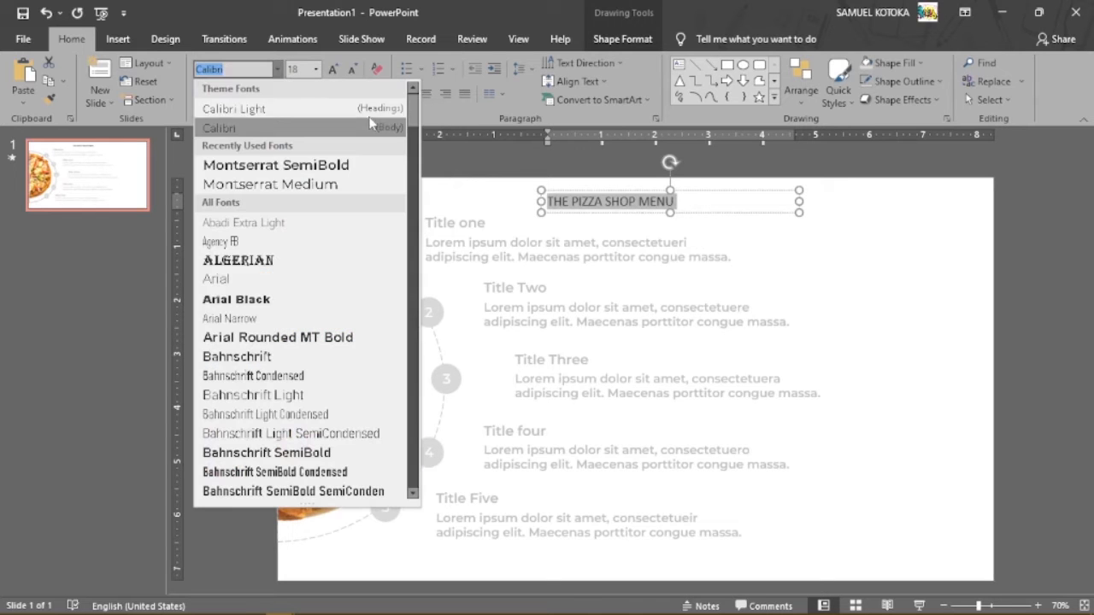
{"action": "left_click", "coordinate": [413, 147]}
{"action": "left_click_drag", "start_coordinate": [413, 150], "coordinate": [417, 346]}
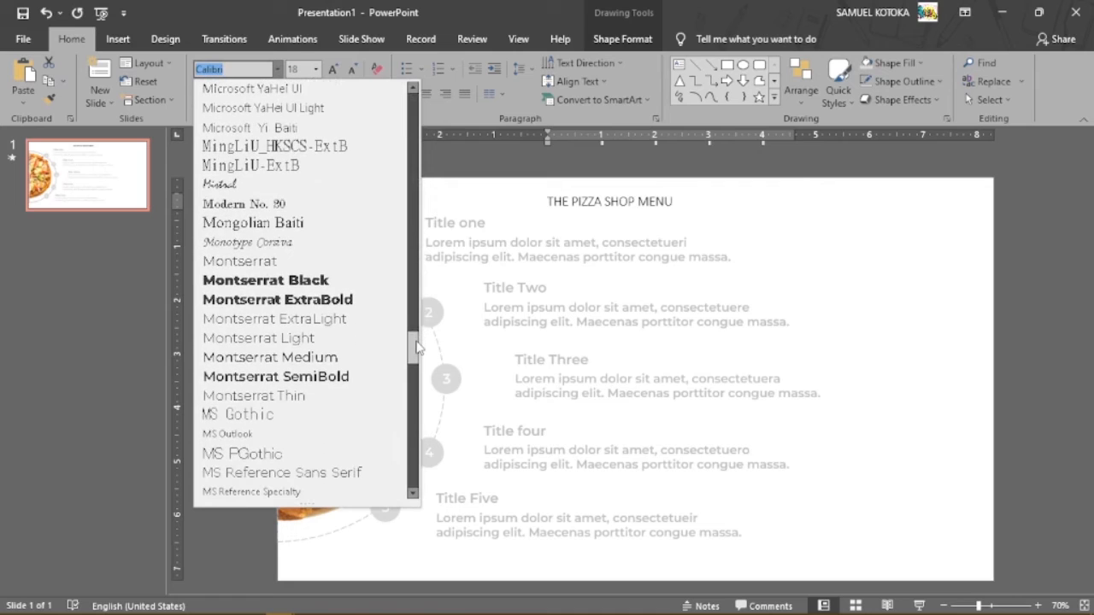
{"action": "scroll", "coordinate": [350, 334], "scroll_direction": "down", "scroll_amount": 2}
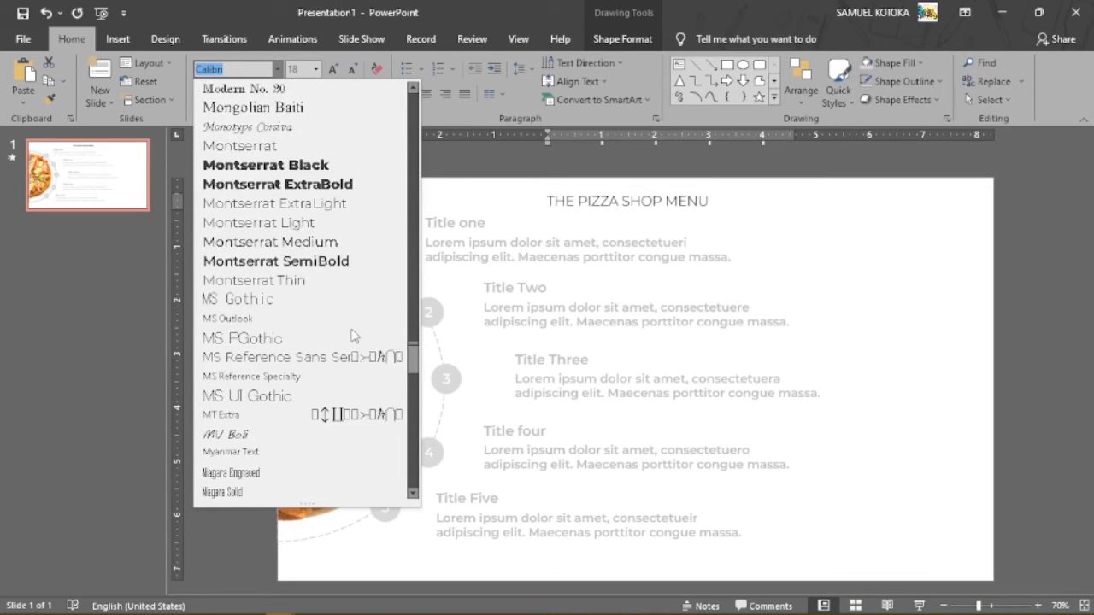
{"action": "scroll", "coordinate": [353, 336], "scroll_direction": "down", "scroll_amount": 3}
{"action": "scroll", "coordinate": [353, 336], "scroll_direction": "up", "scroll_amount": 4}
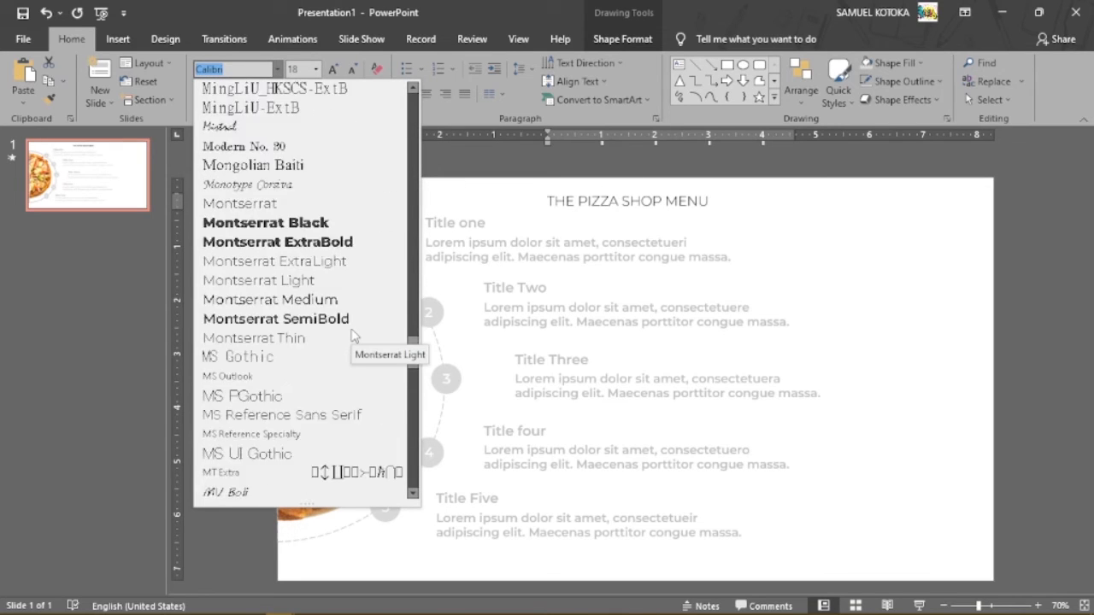
{"action": "scroll", "coordinate": [353, 336], "scroll_direction": "up", "scroll_amount": 1}
{"action": "scroll", "coordinate": [353, 336], "scroll_direction": "up", "scroll_amount": 1}
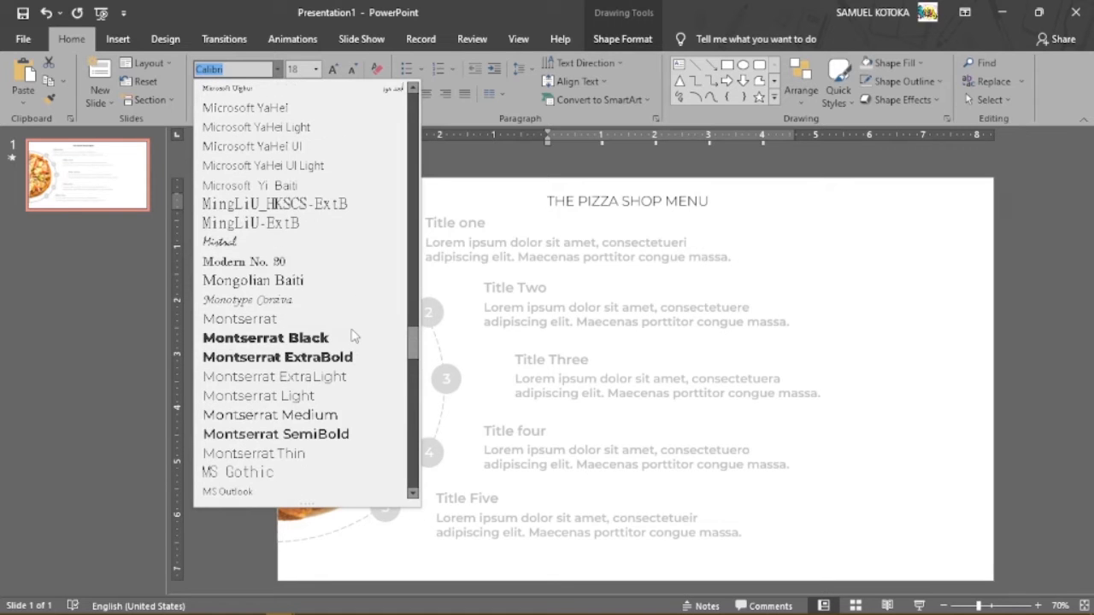
{"action": "scroll", "coordinate": [353, 335], "scroll_direction": "up", "scroll_amount": 5}
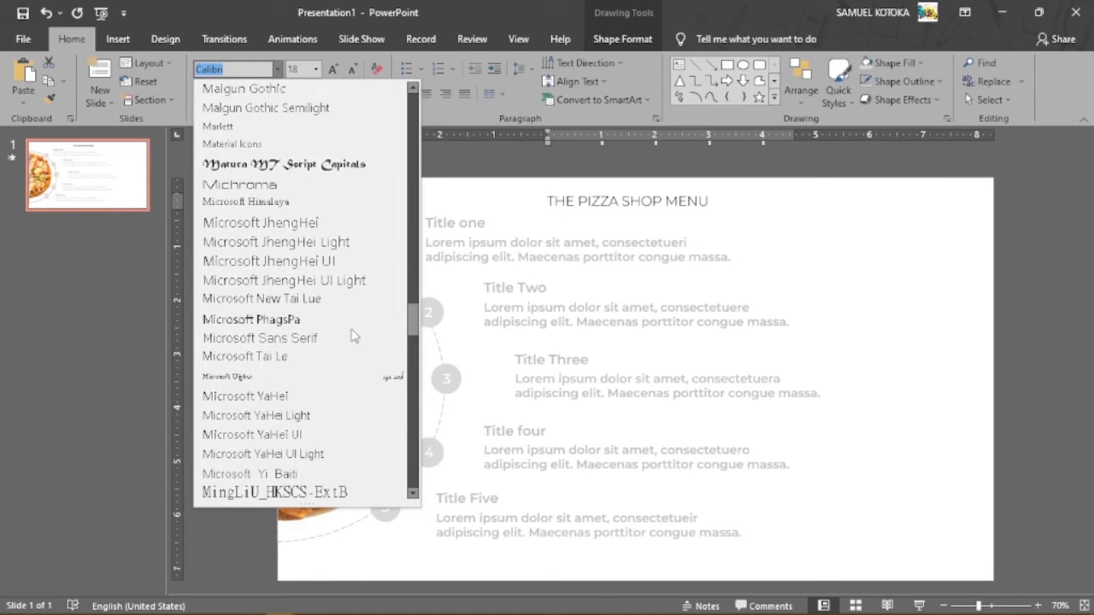
{"action": "left_click", "coordinate": [314, 187]}
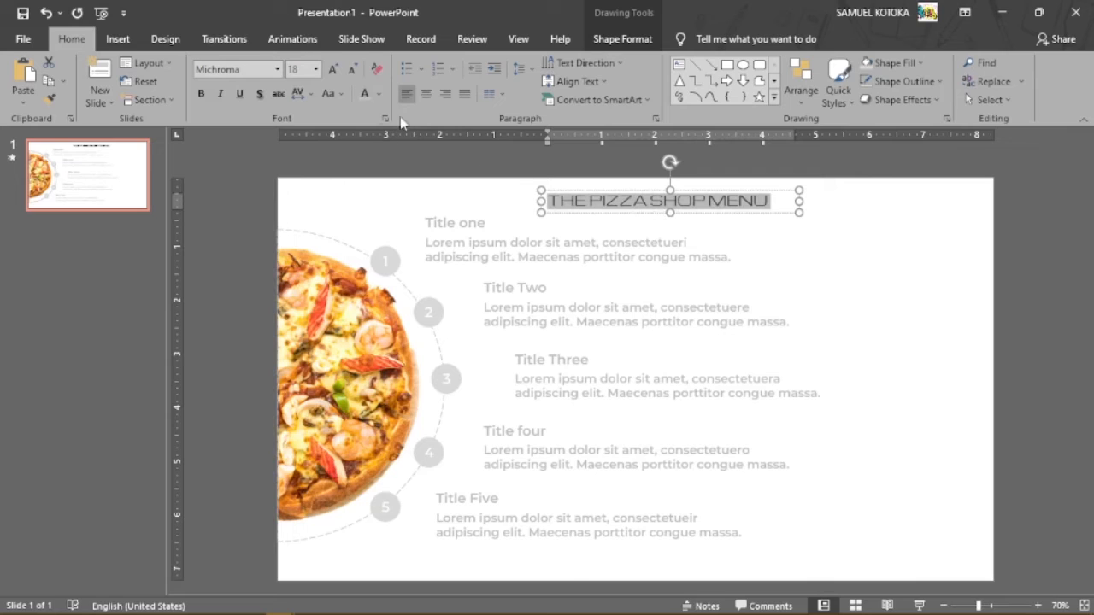
{"action": "left_click", "coordinate": [333, 70]}
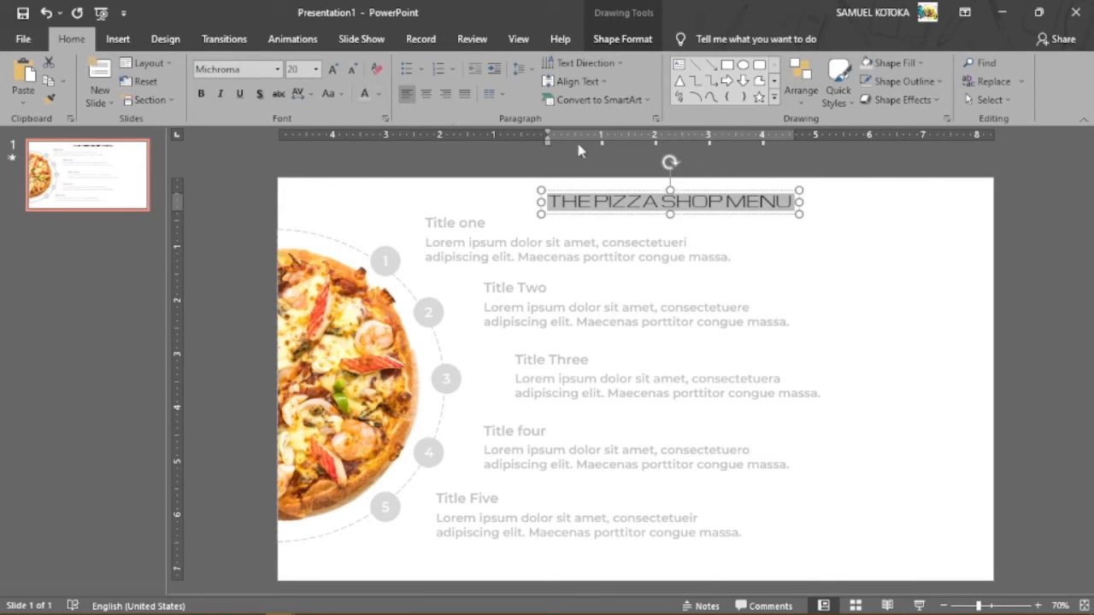
Color the heading text with a red sampled from the pizza picture using the Eyedropper.
{"action": "left_click", "coordinate": [379, 94]}
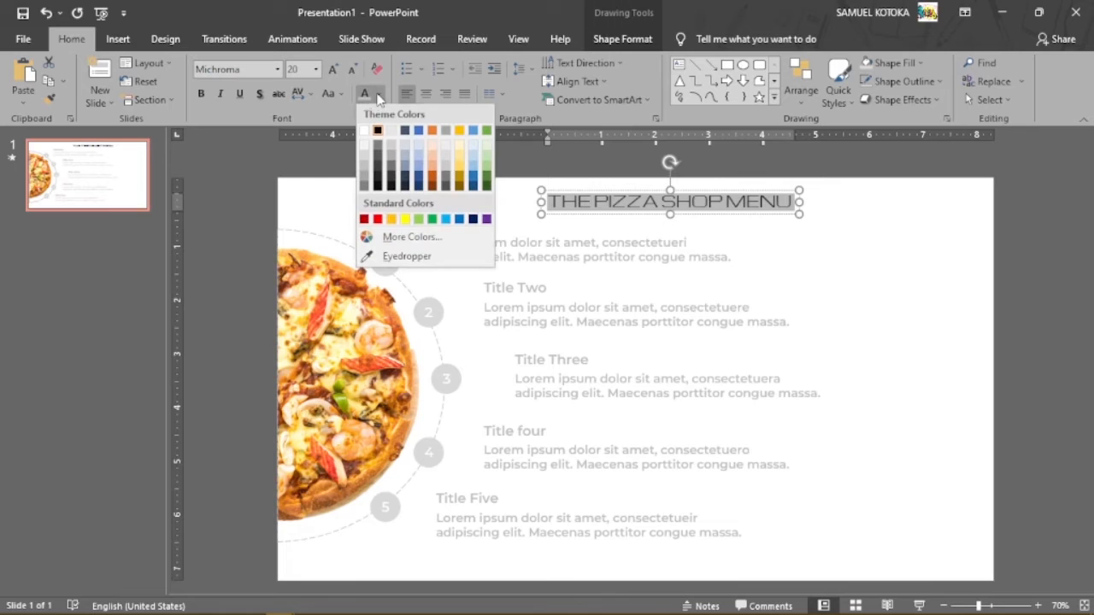
{"action": "left_click", "coordinate": [403, 256]}
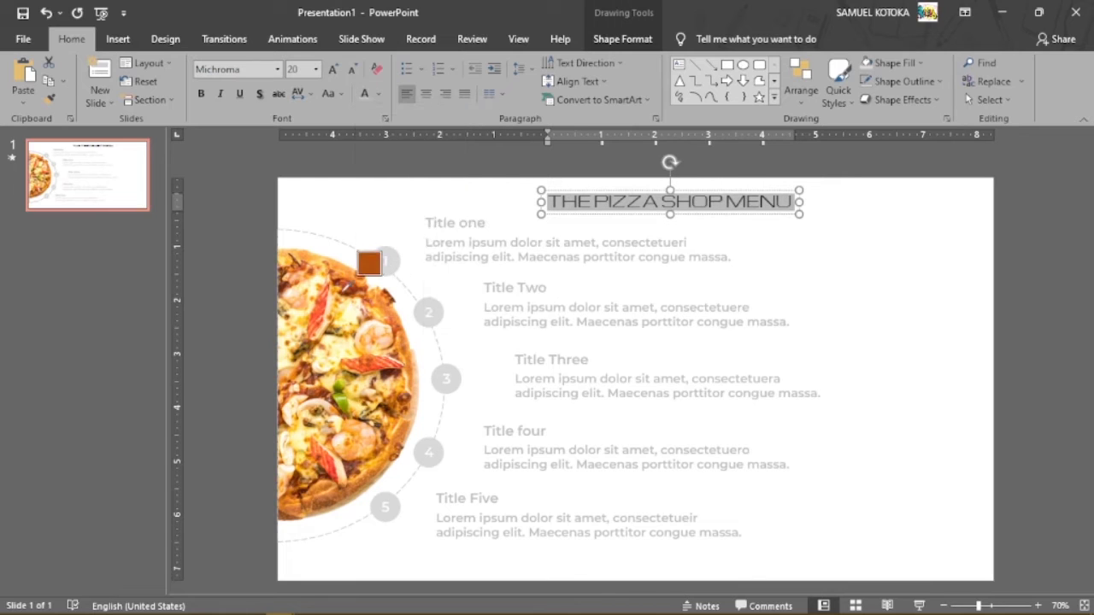
{"action": "left_click", "coordinate": [348, 299]}
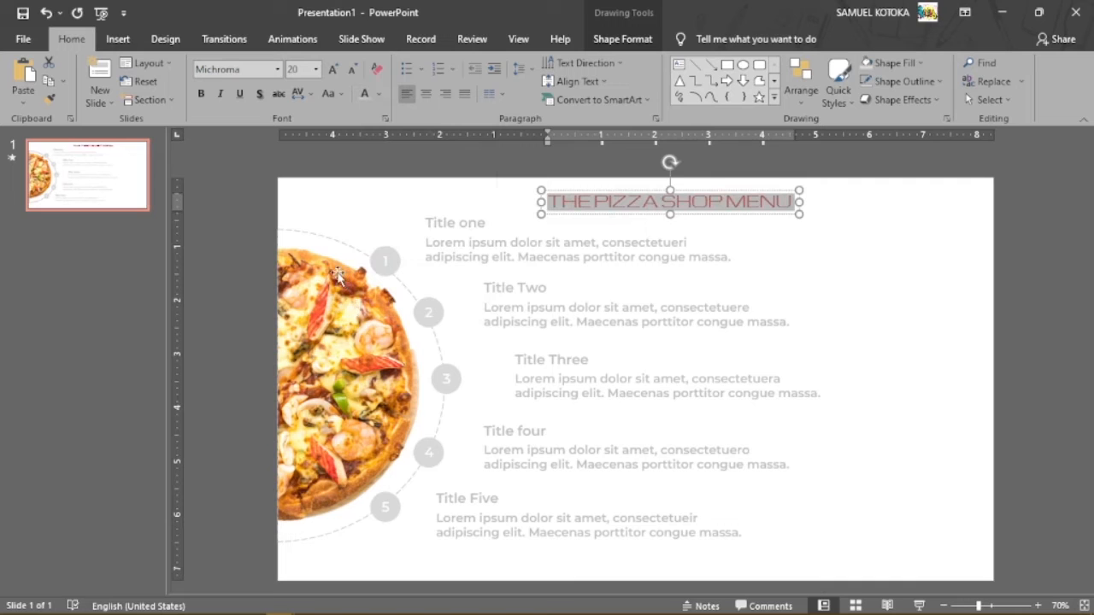
Try an orange sampled from the pizza's upper part on the heading, and return to the first sampled red.
{"action": "left_click", "coordinate": [383, 92]}
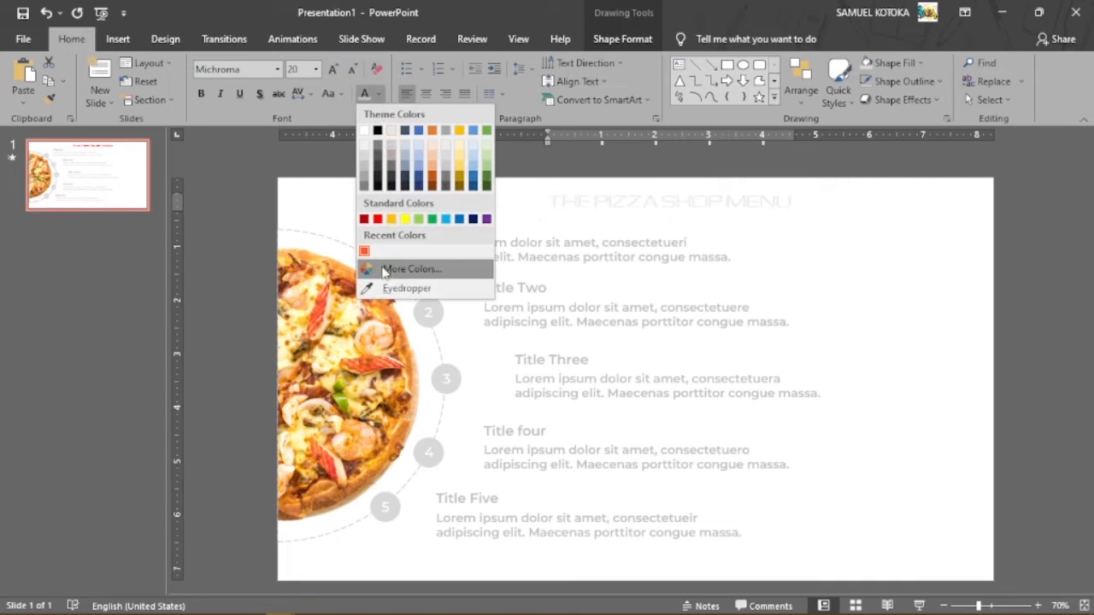
{"action": "left_click", "coordinate": [395, 288]}
{"action": "left_click", "coordinate": [351, 270]}
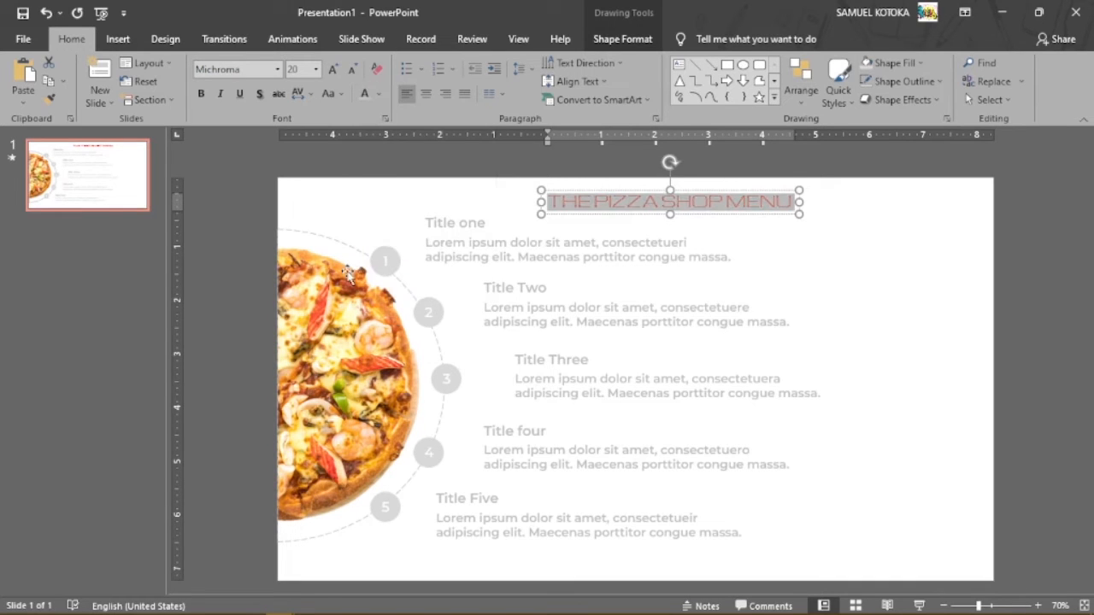
{"action": "left_click", "coordinate": [381, 99]}
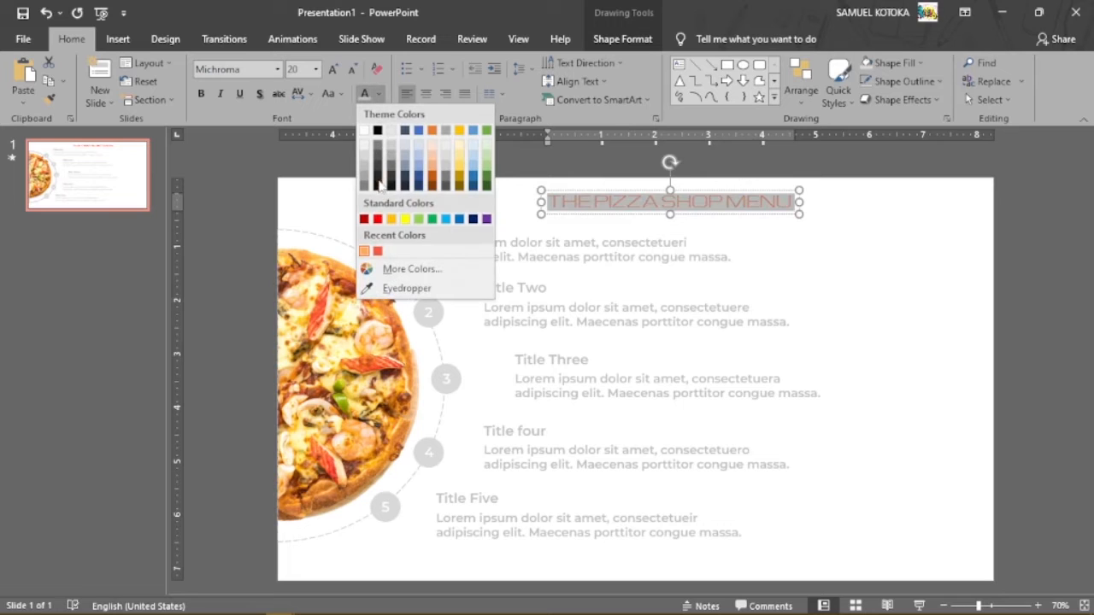
{"action": "left_click", "coordinate": [376, 251]}
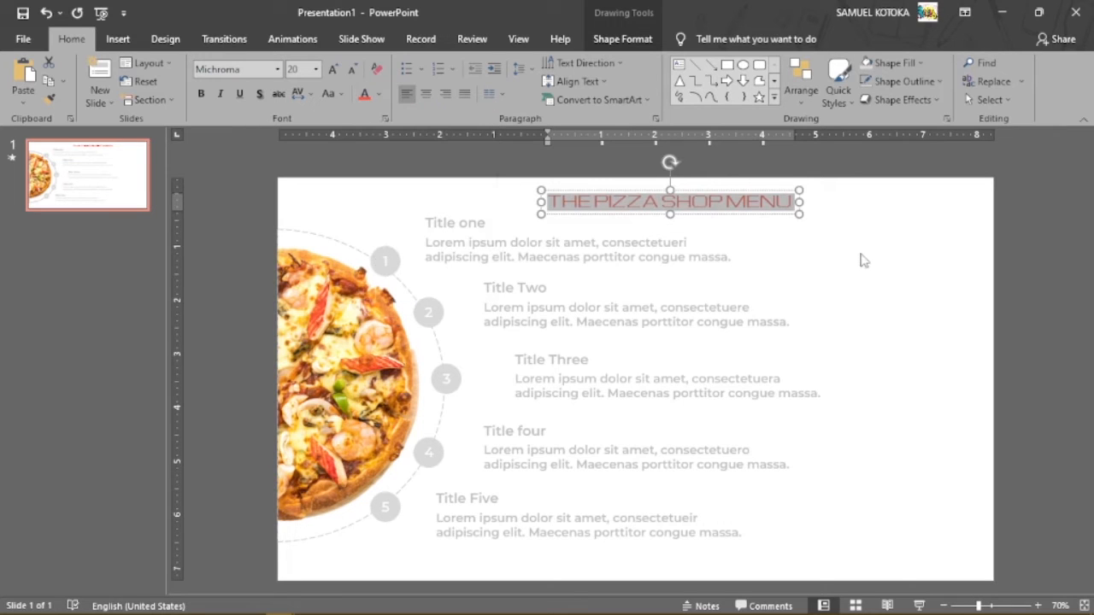
Underline the whole "THE PIZZA SHOP MENU" heading.
{"action": "left_click", "coordinate": [742, 214]}
{"action": "left_click_drag", "start_coordinate": [742, 213], "coordinate": [739, 207]}
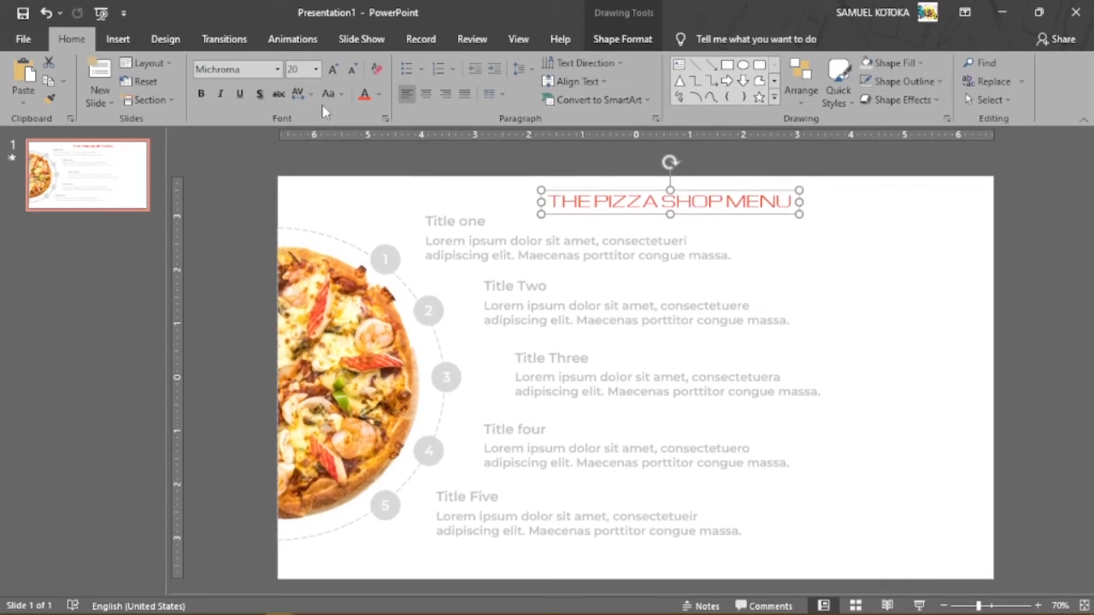
{"action": "left_click_drag", "start_coordinate": [557, 203], "coordinate": [790, 202]}
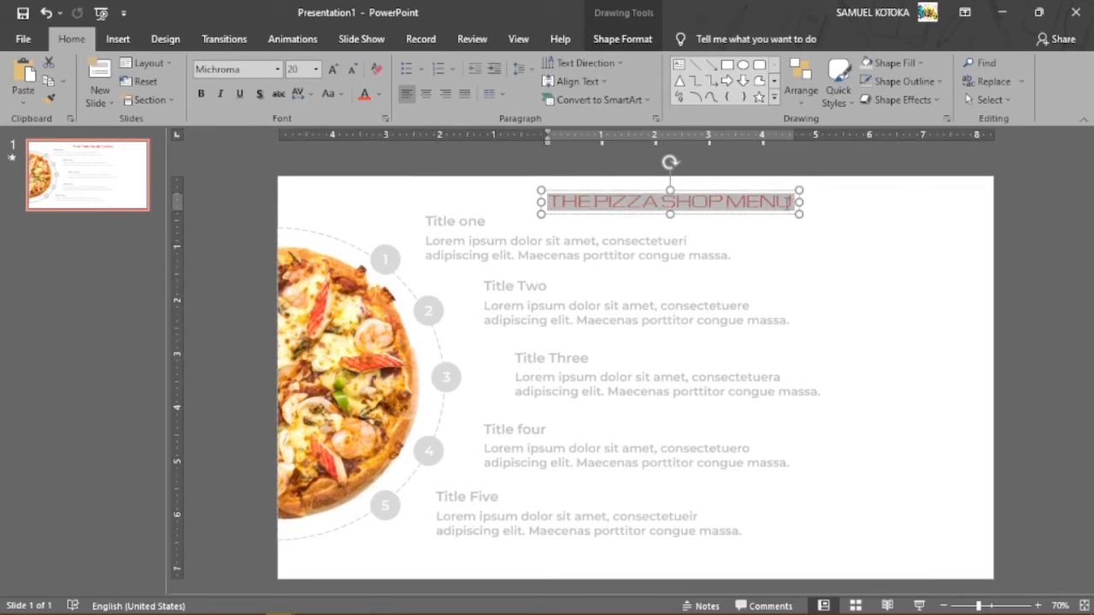
{"action": "left_click", "coordinate": [234, 97]}
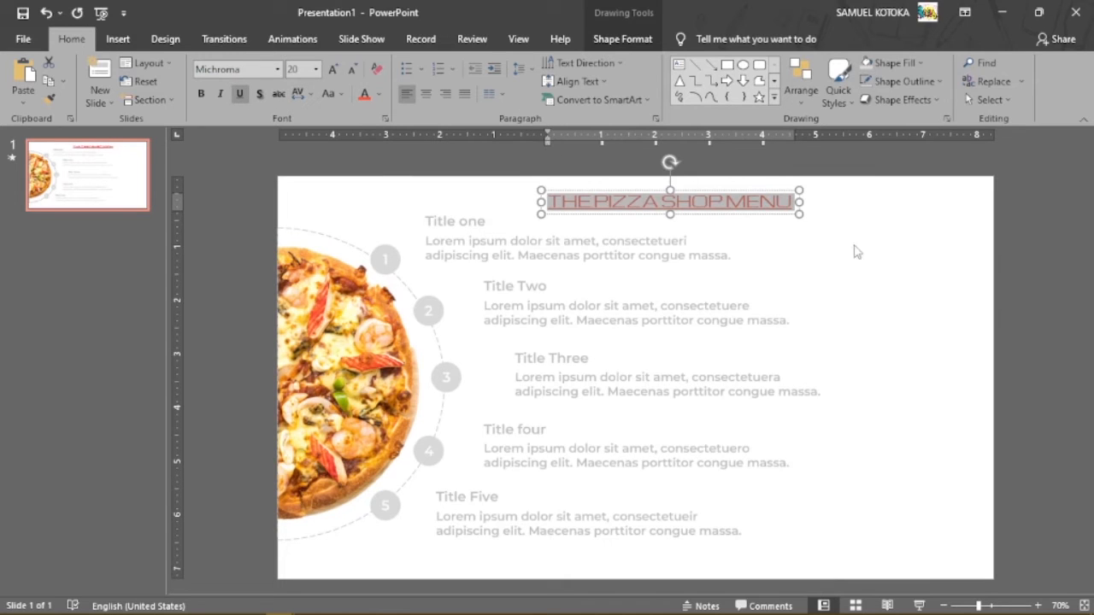
{"action": "left_click", "coordinate": [827, 265]}
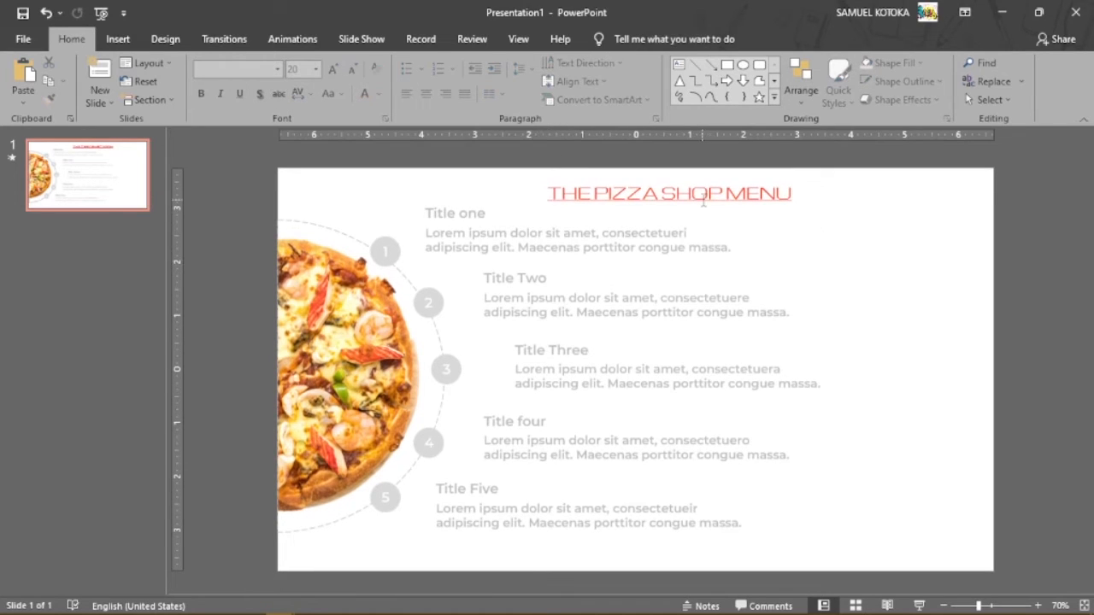
Widen the heading's text box to about 5.6 inches and set its character spacing to Loose.
{"action": "left_click_drag", "start_coordinate": [549, 192], "coordinate": [797, 204]}
{"action": "left_click_drag", "start_coordinate": [798, 200], "coordinate": [841, 202]}
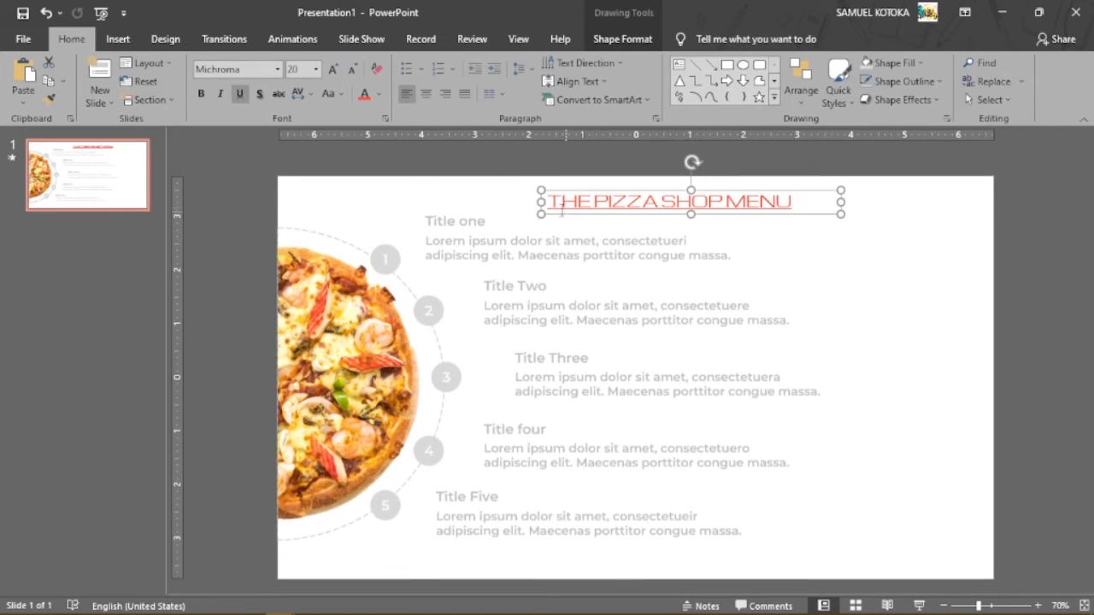
{"action": "left_click_drag", "start_coordinate": [551, 201], "coordinate": [801, 202]}
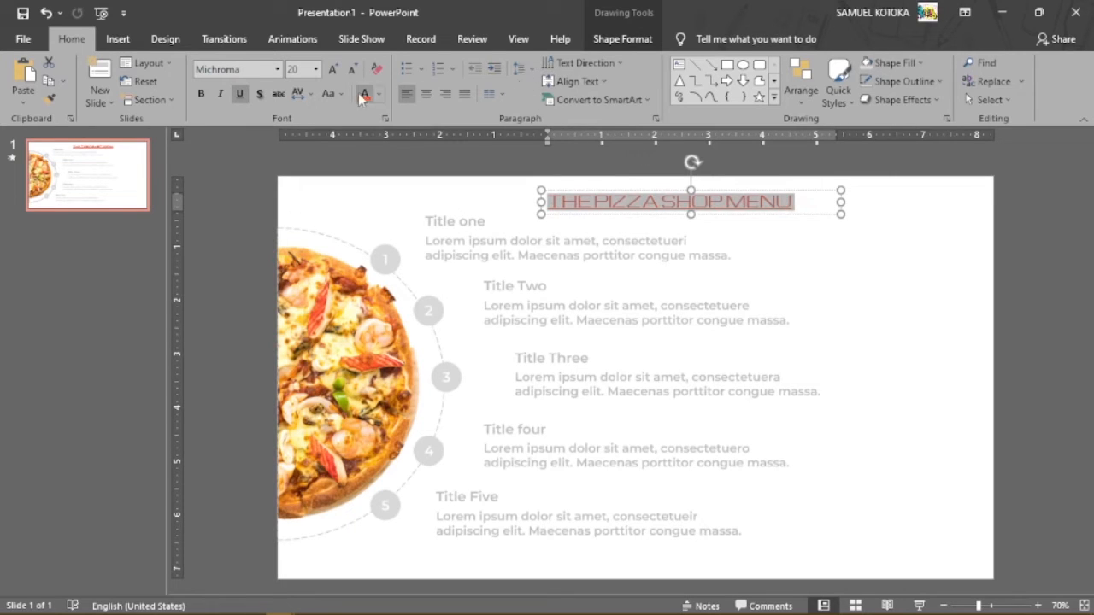
{"action": "left_click", "coordinate": [311, 93]}
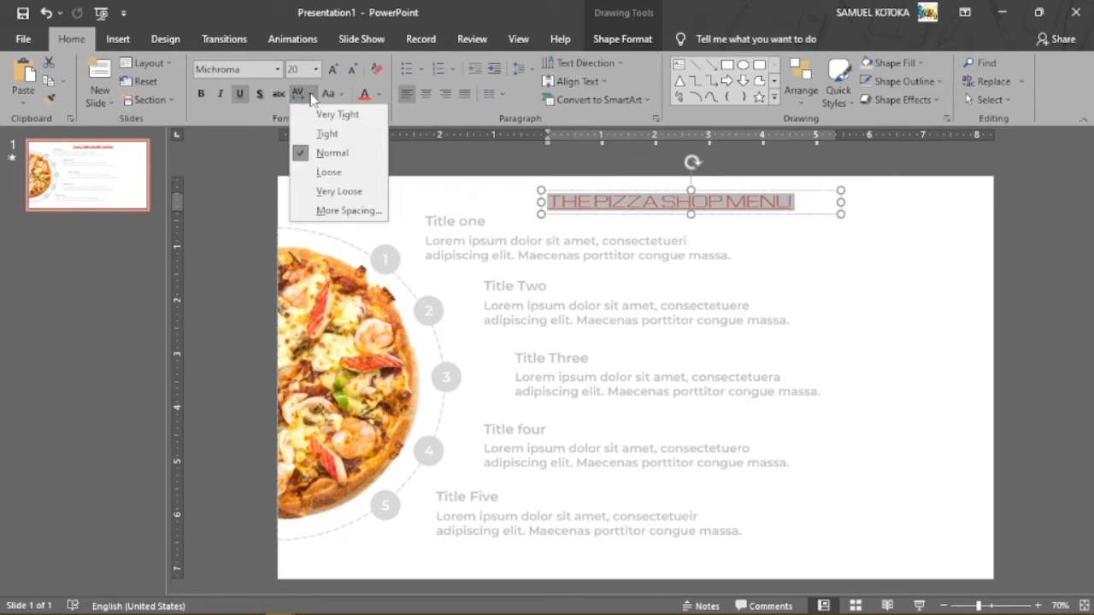
{"action": "left_click", "coordinate": [339, 174]}
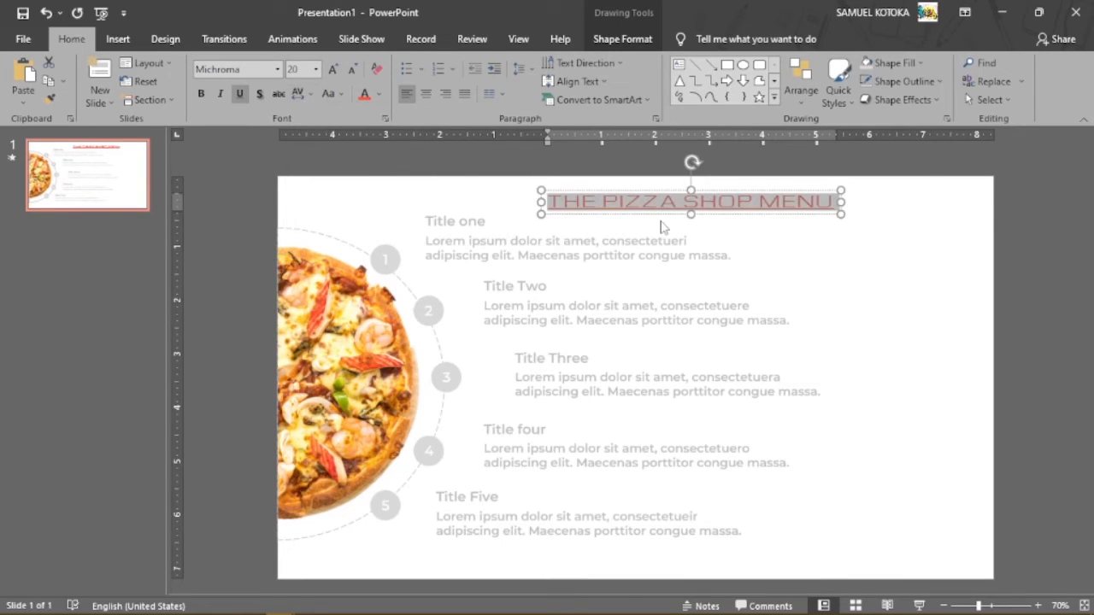
{"action": "left_click_drag", "start_coordinate": [658, 216], "coordinate": [658, 210]}
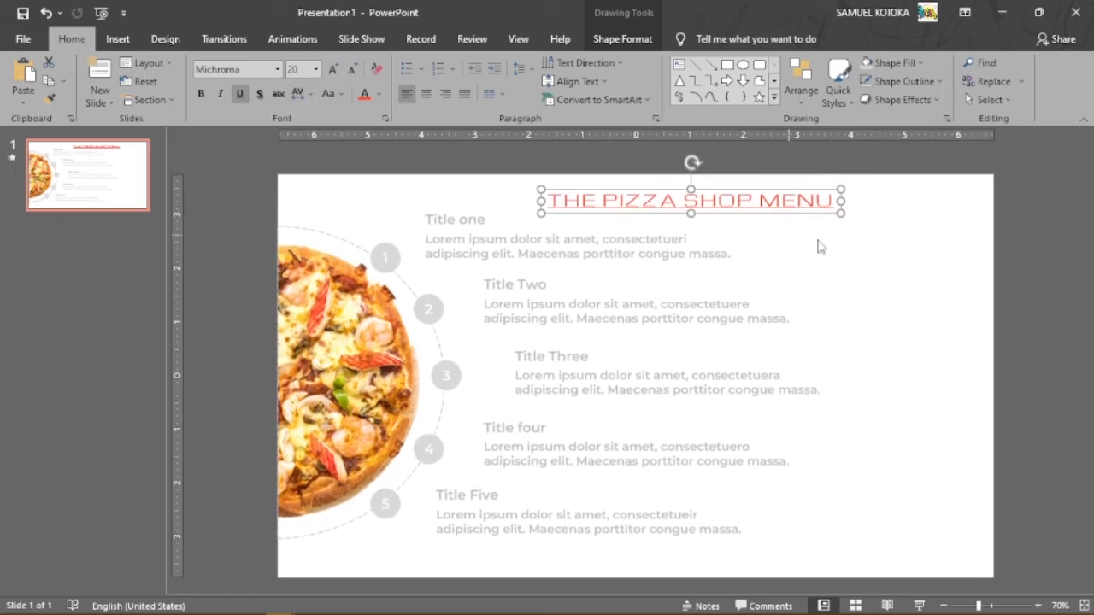
{"action": "left_click", "coordinate": [898, 255]}
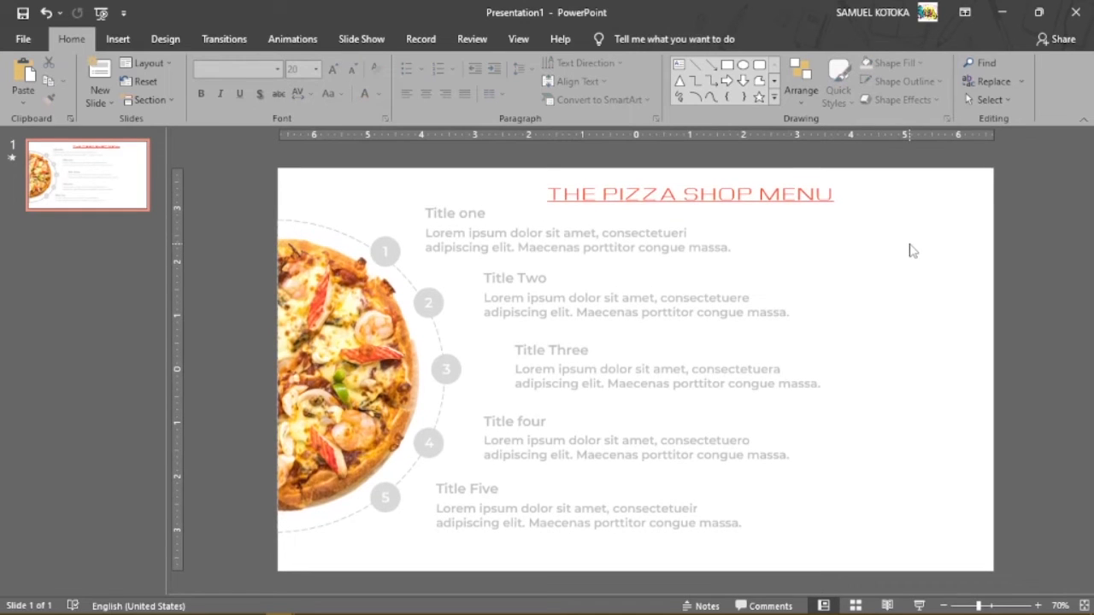
Switch to the "lesson No1_La Pizzato" presentation and examine how slides 1 to 6 highlight each title in turn.
{"action": "key", "text": "alt+Tab"}
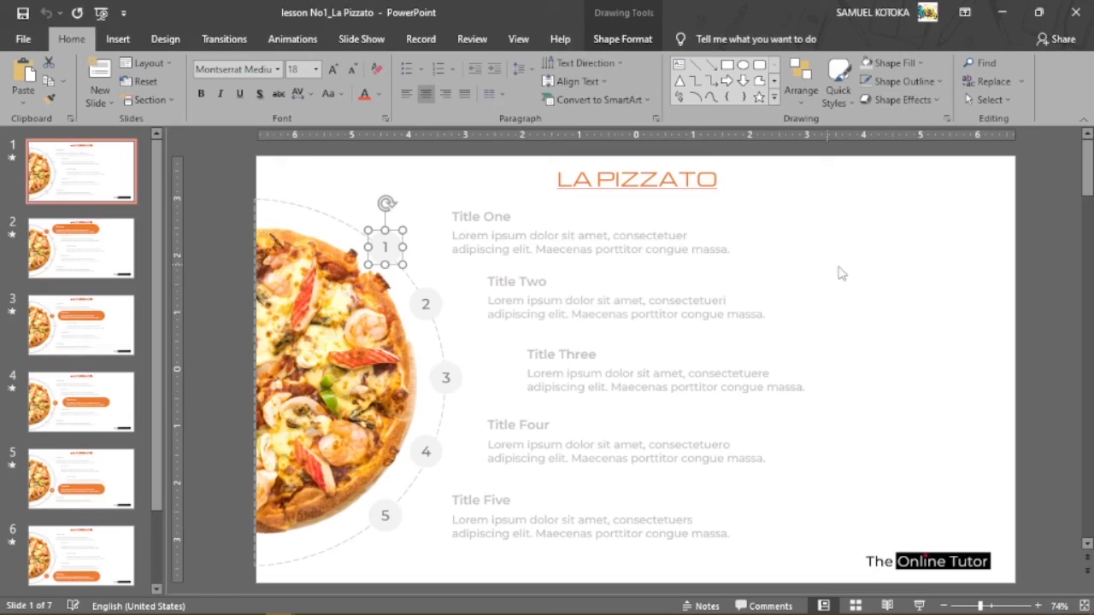
{"action": "left_click", "coordinate": [930, 272]}
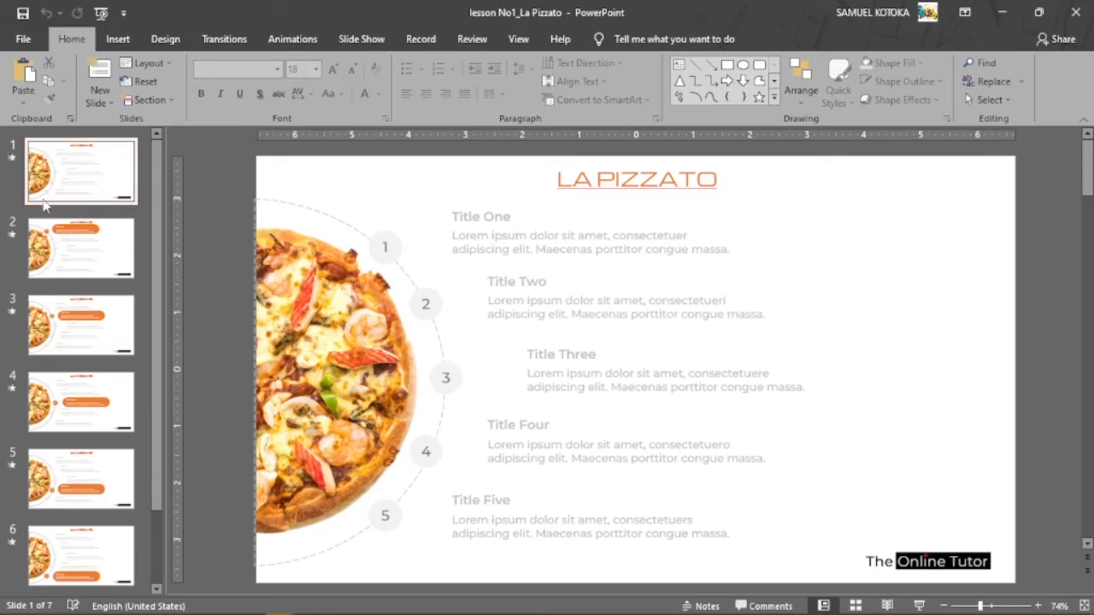
{"action": "left_click", "coordinate": [66, 246]}
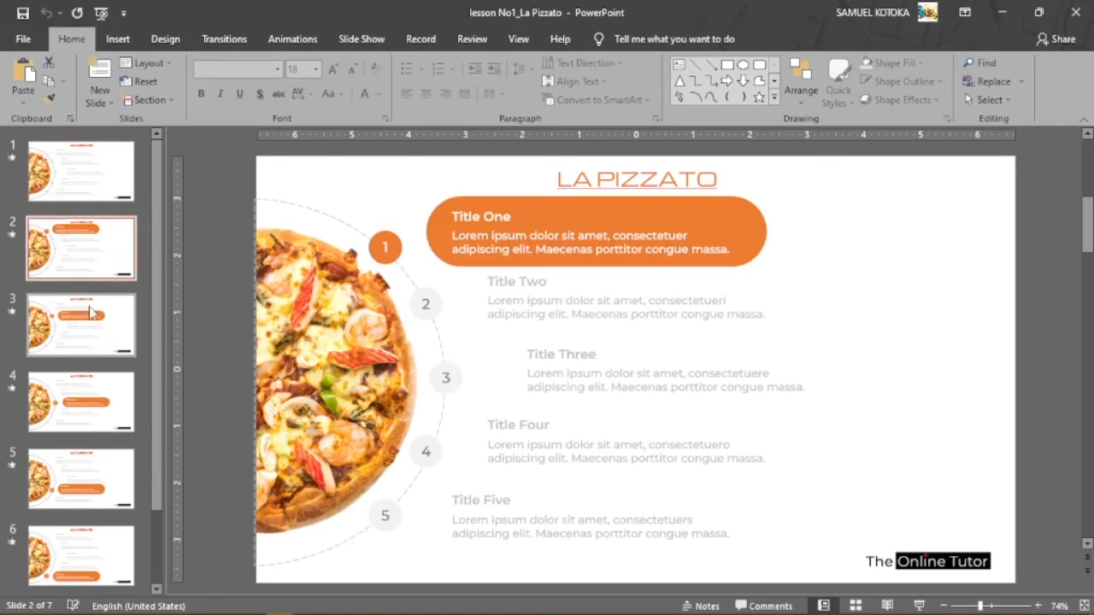
{"action": "left_click", "coordinate": [93, 339]}
{"action": "left_click", "coordinate": [90, 410]}
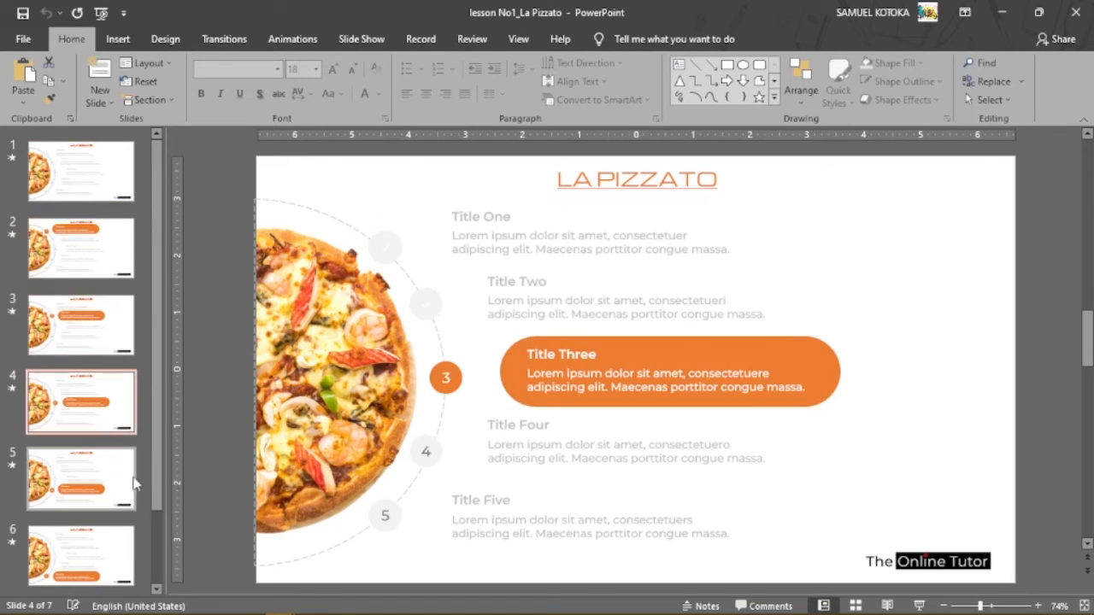
{"action": "left_click", "coordinate": [90, 488]}
{"action": "left_click", "coordinate": [92, 562]}
{"action": "left_click", "coordinate": [90, 496]}
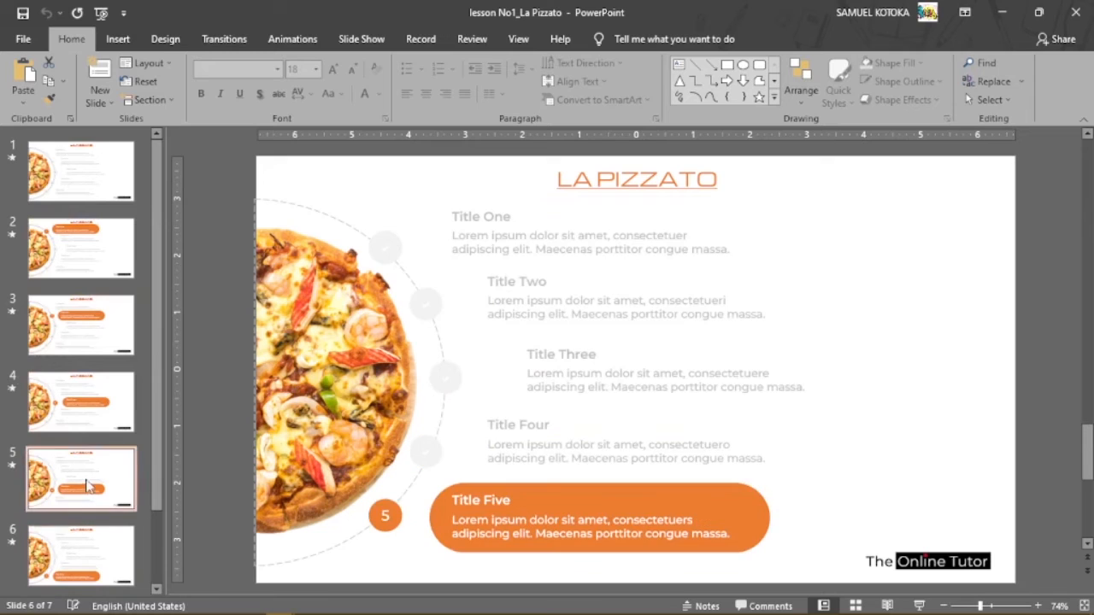
{"action": "left_click", "coordinate": [92, 397]}
{"action": "left_click", "coordinate": [90, 324]}
{"action": "left_click", "coordinate": [90, 248]}
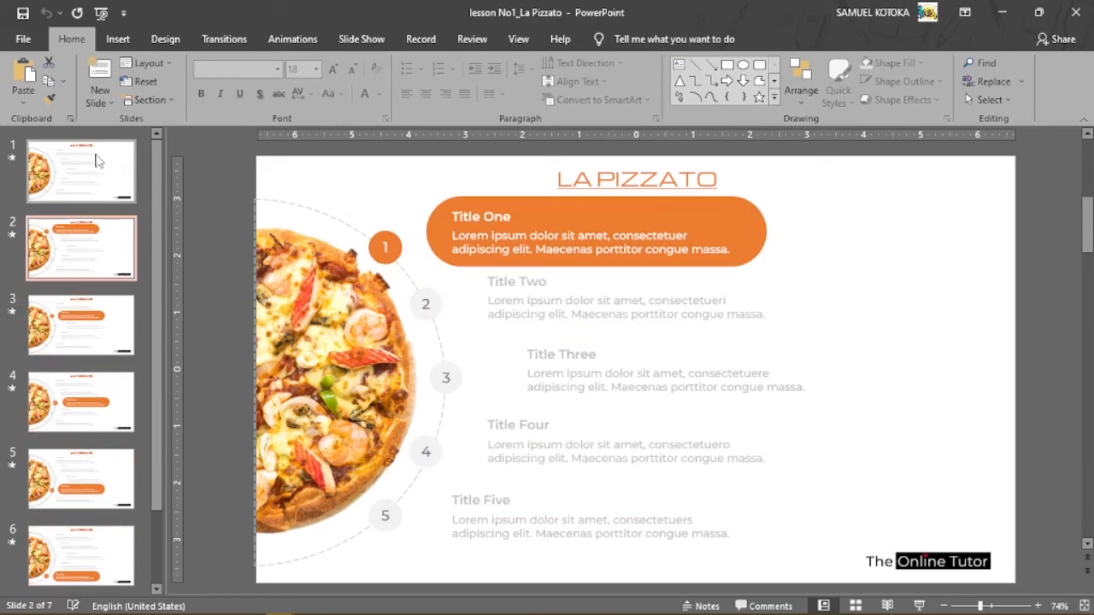
{"action": "left_click", "coordinate": [96, 170]}
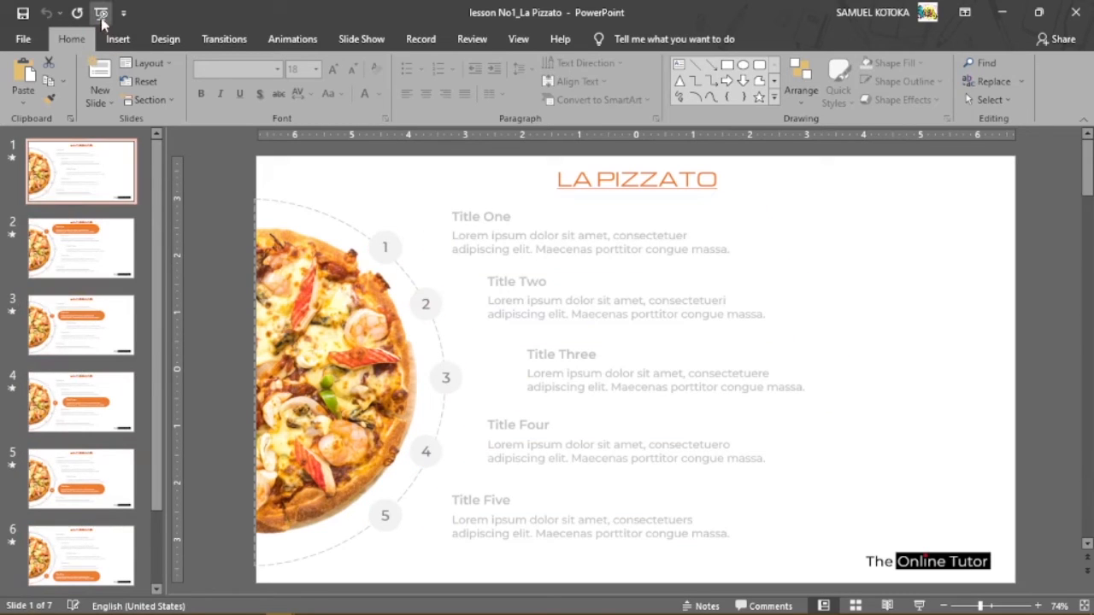
Play the La Pizzato slide show from slide 1 and advance to the slide highlighting Title One.
{"action": "key", "text": "F5"}
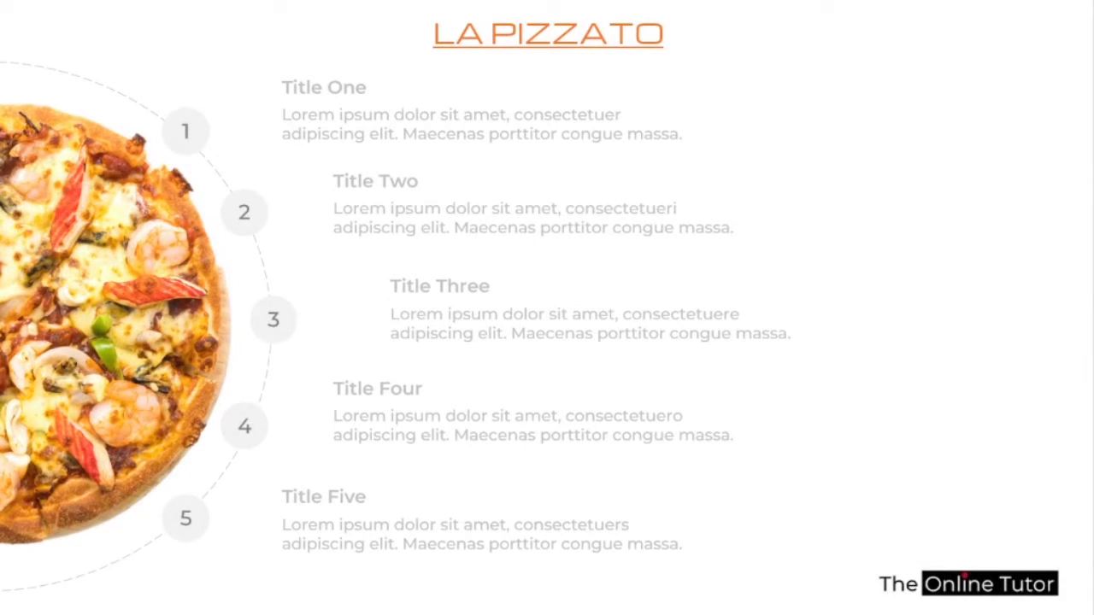
{"action": "key", "text": "Right"}
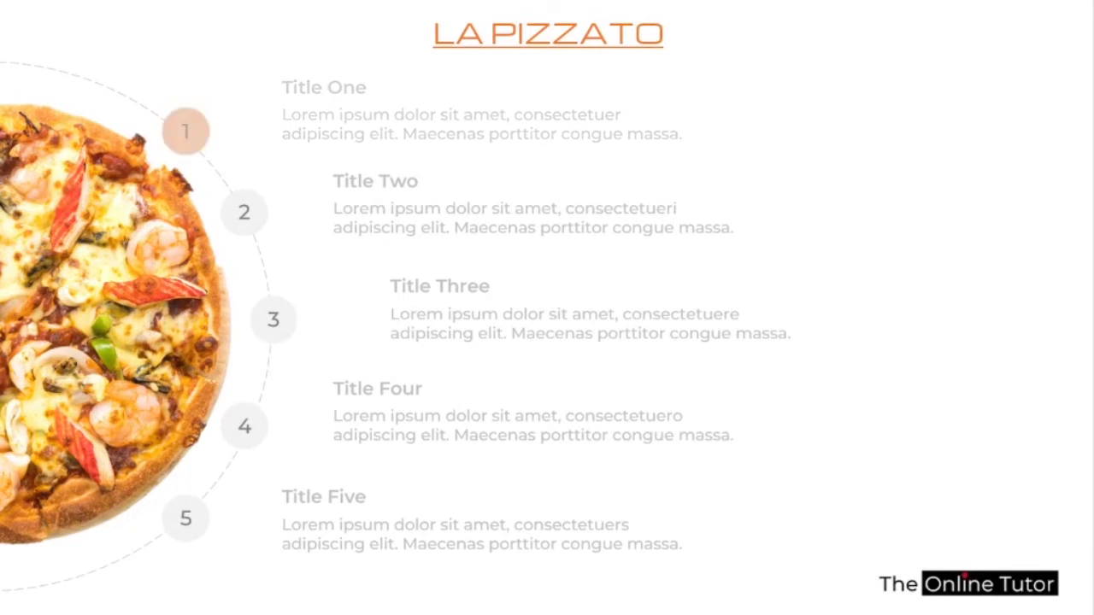